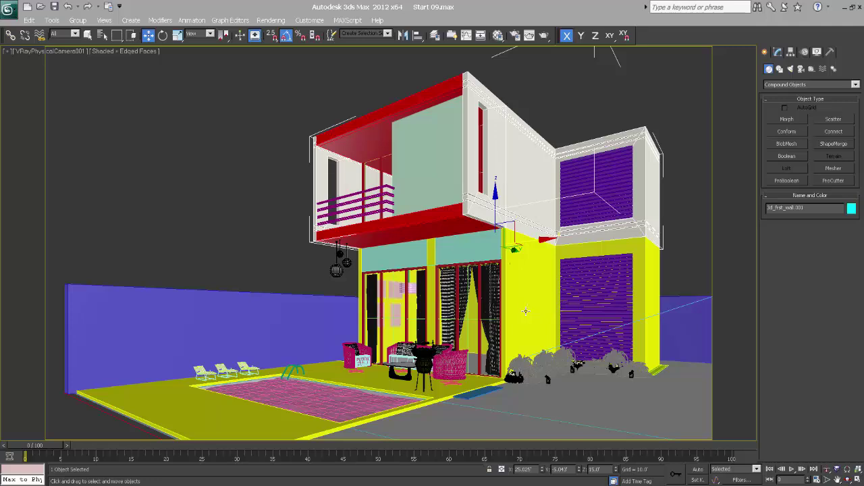
# Switch the viewport to Shaded display and open the Material Editor beside the house.
pyautogui.rightClick(345, 316)
pyautogui.click(358, 327)
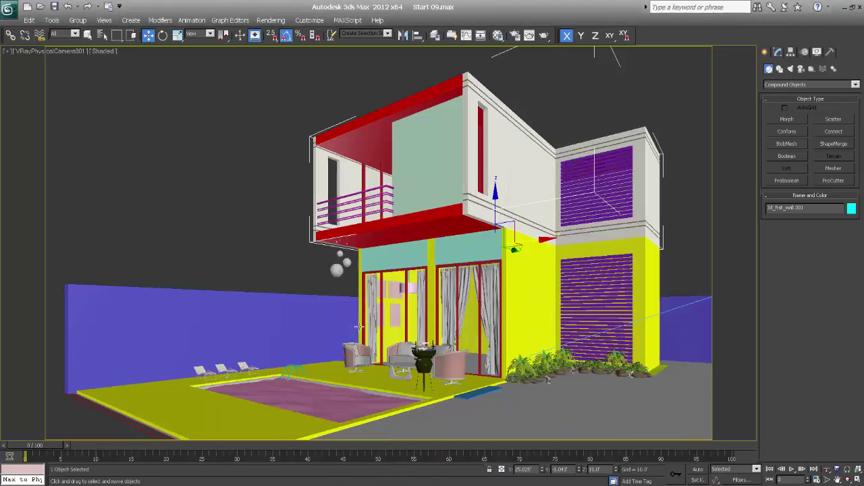
pyautogui.press('m')
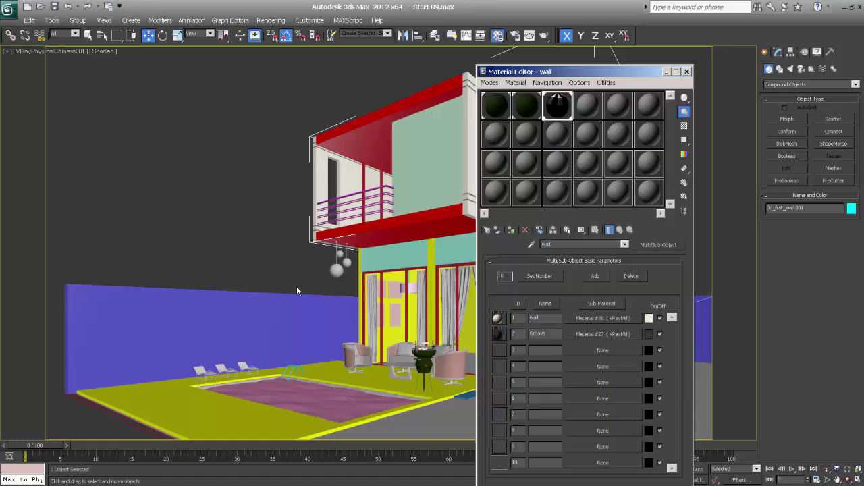
pyautogui.moveTo(577, 76); pyautogui.dragTo(710, 69)
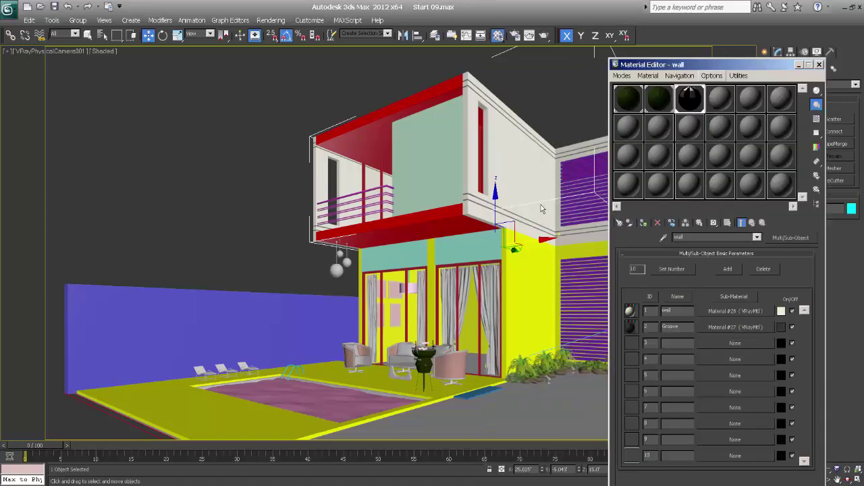
# Toggle wireframe off and on, then select the yellow house wall.
pyautogui.press('F3')
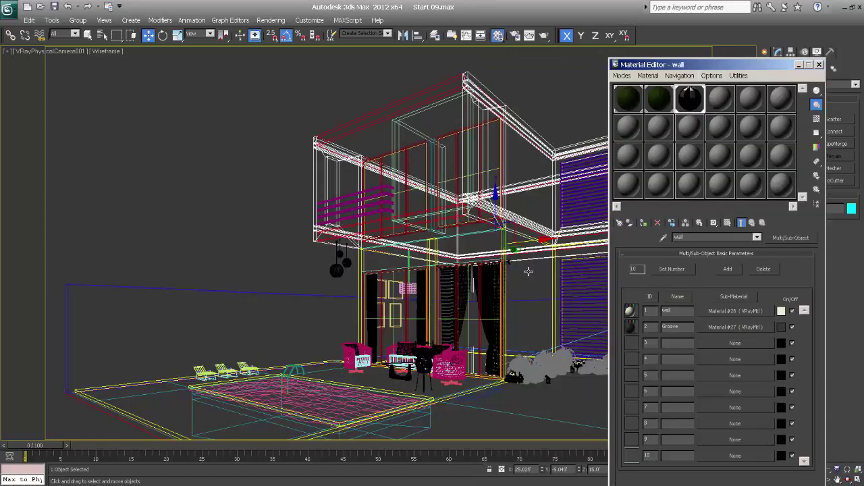
pyautogui.press('F3')
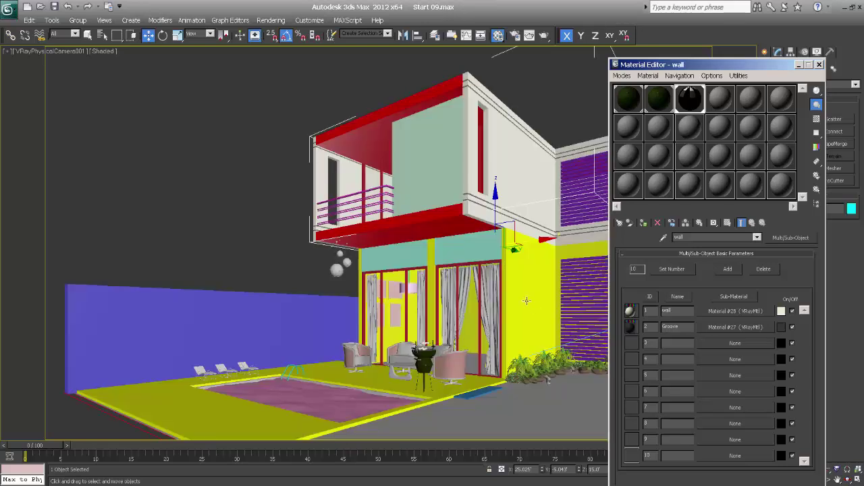
pyautogui.click(526, 301)
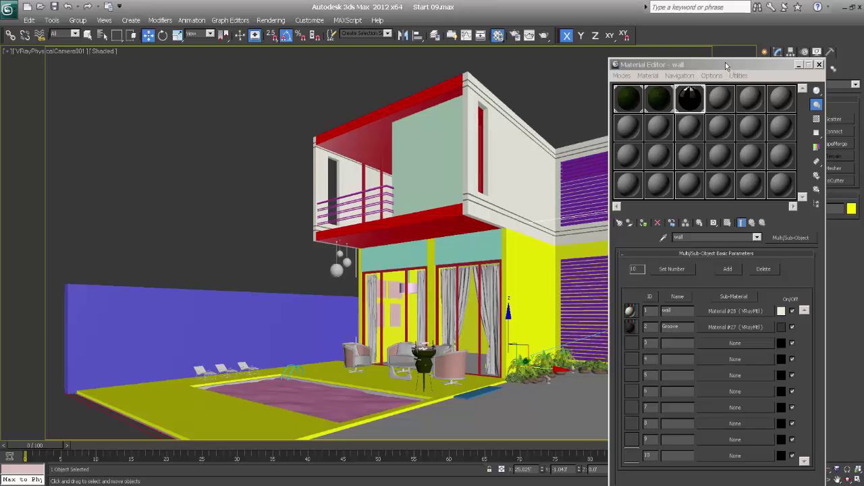
# Add a Material modifier above the Boolean in the wall's modifier stack.
pyautogui.moveTo(725, 66); pyautogui.dragTo(285, 146)
pyautogui.click(780, 54)
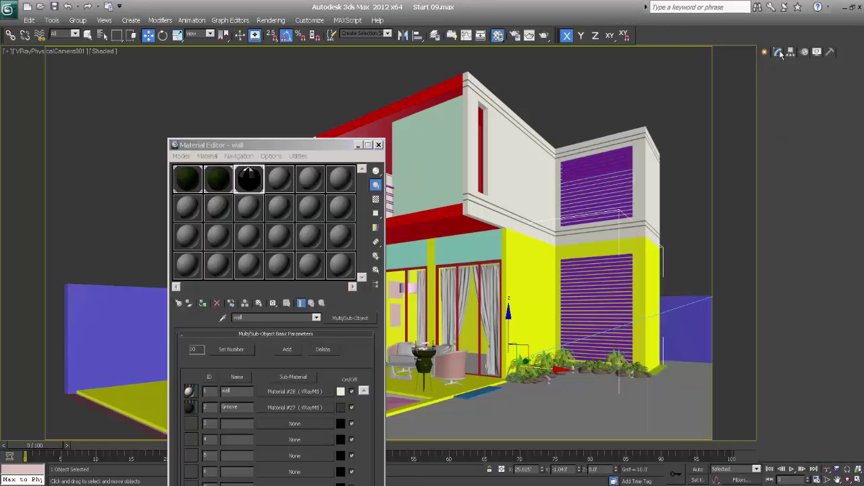
pyautogui.click(792, 82)
pyautogui.click(790, 80)
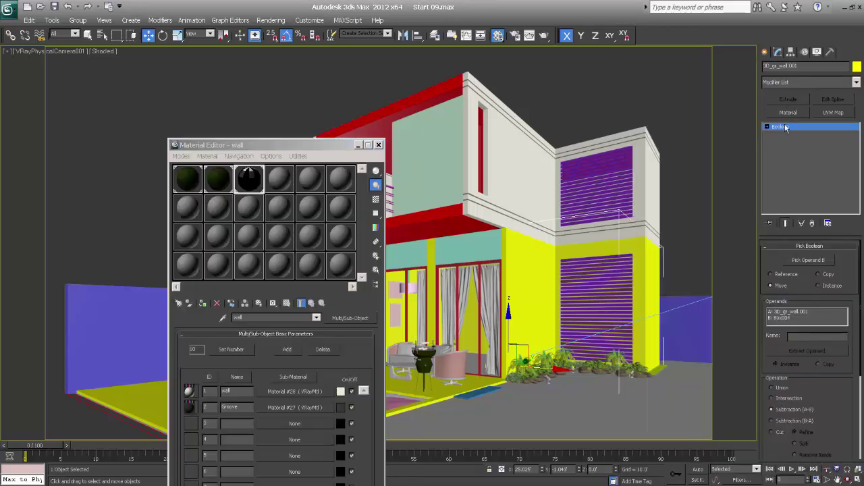
pyautogui.click(787, 113)
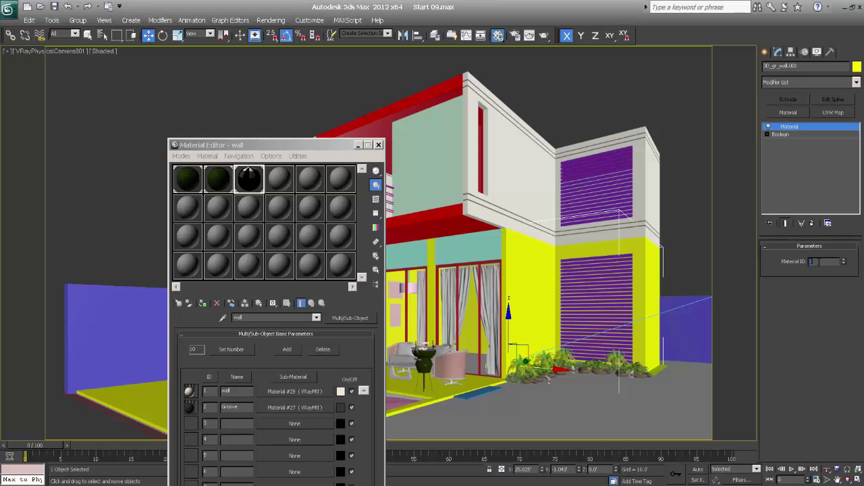
# Assign the 'wall' Multi/Sub-Object material to the selected walls, turning them cream-white.
pyautogui.moveTo(277, 146); pyautogui.dragTo(152, 113)
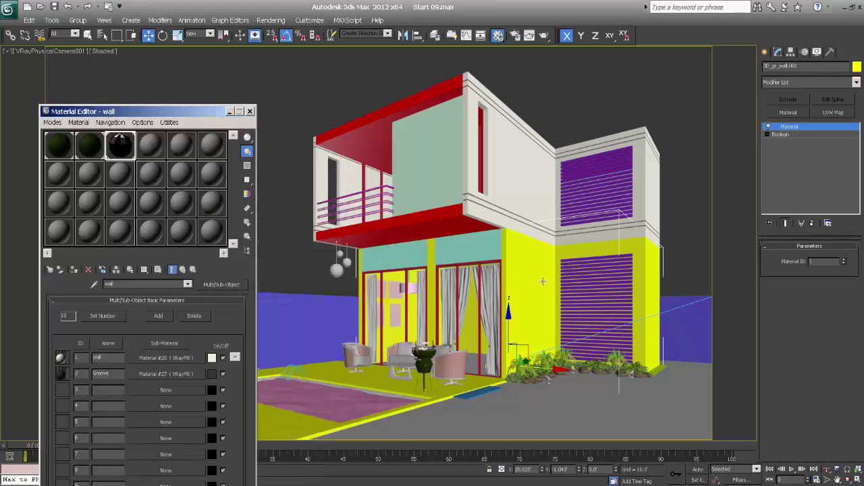
pyautogui.click(532, 267)
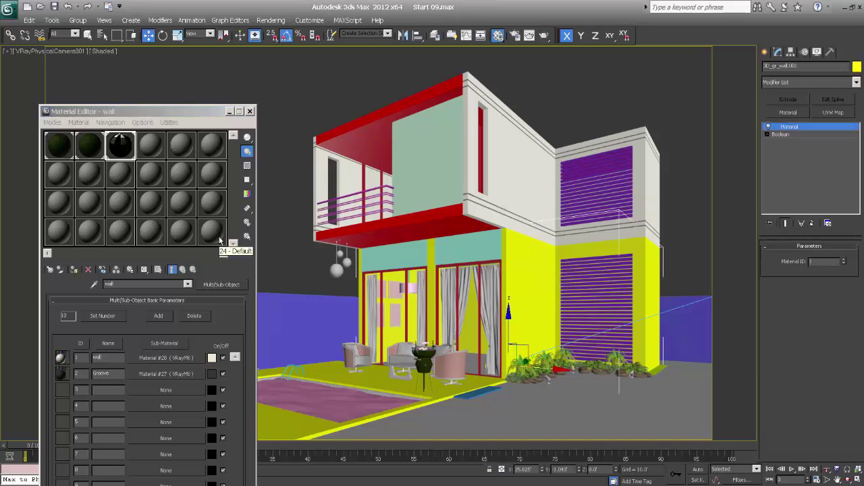
pyautogui.click(75, 270)
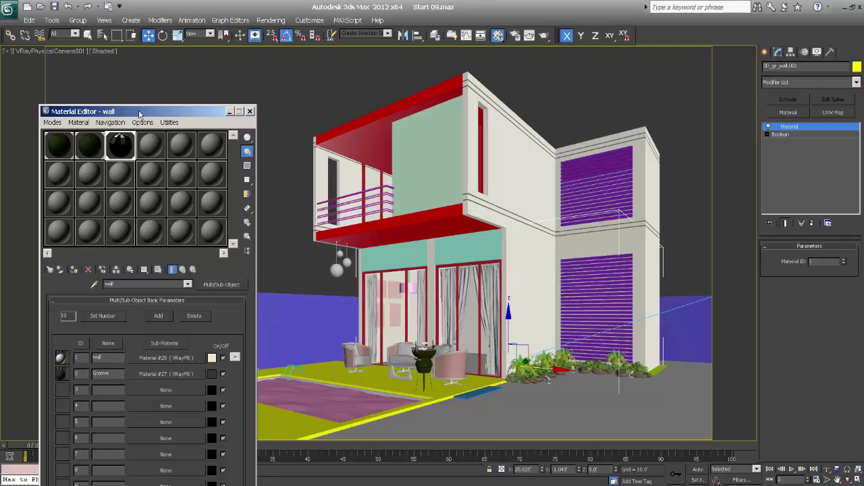
pyautogui.moveTo(141, 115); pyautogui.dragTo(666, 110)
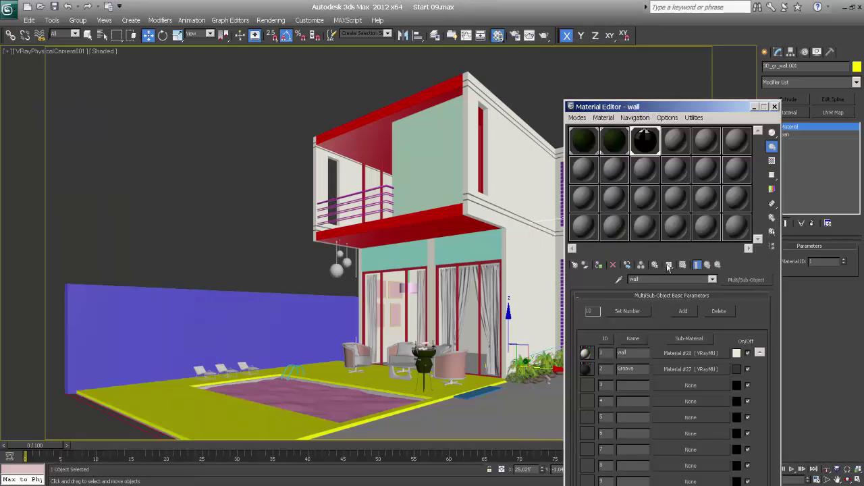
# Select the pool deck and give it a Material modifier with material ID 3.
pyautogui.click(241, 416)
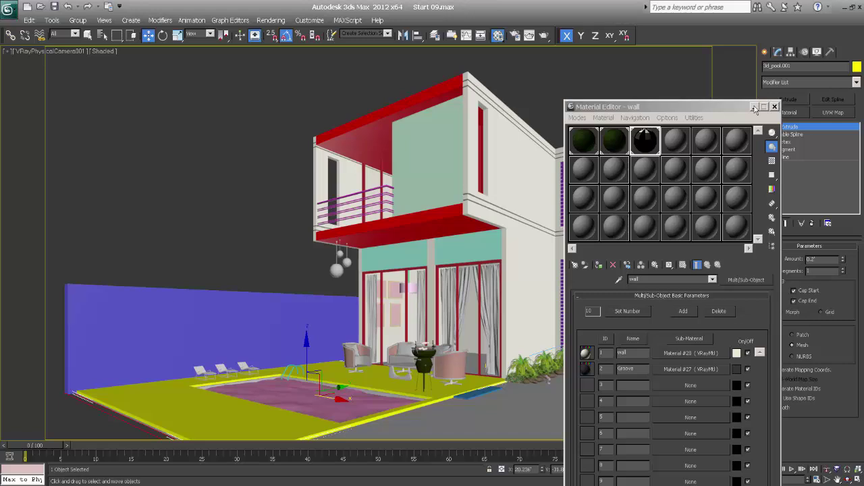
pyautogui.moveTo(650, 50); pyautogui.dragTo(651, 53)
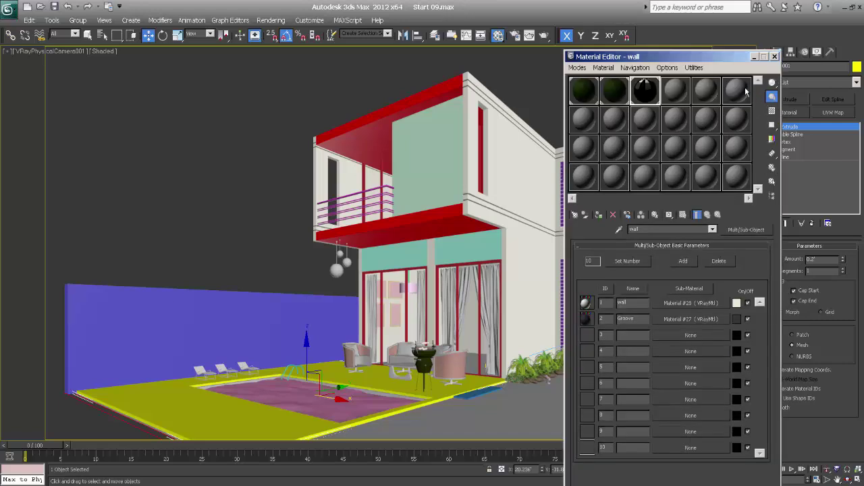
pyautogui.moveTo(722, 64); pyautogui.dragTo(627, 79)
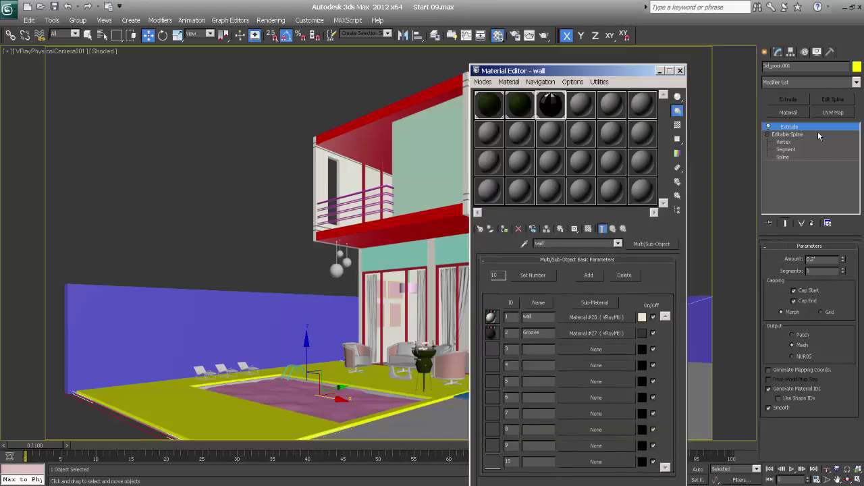
pyautogui.click(790, 113)
pyautogui.click(825, 261)
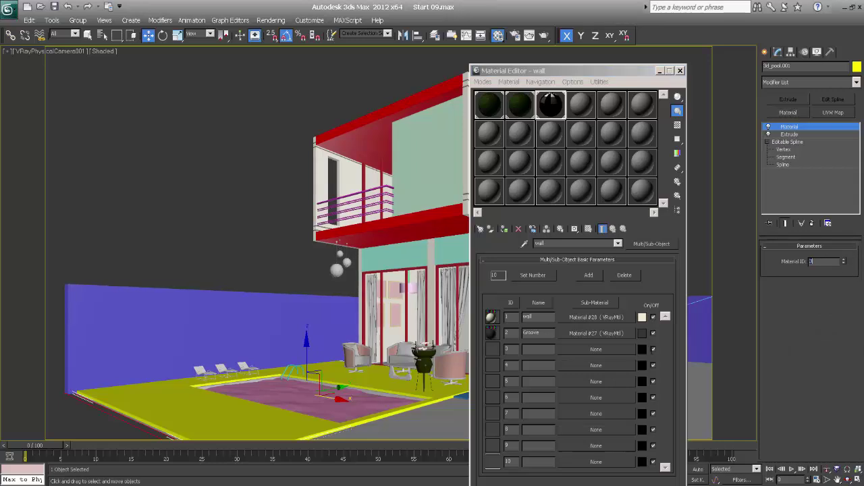
# Name sub-material 3 'wooden' and fill it with a copy of Material #27.
pyautogui.click(536, 348)
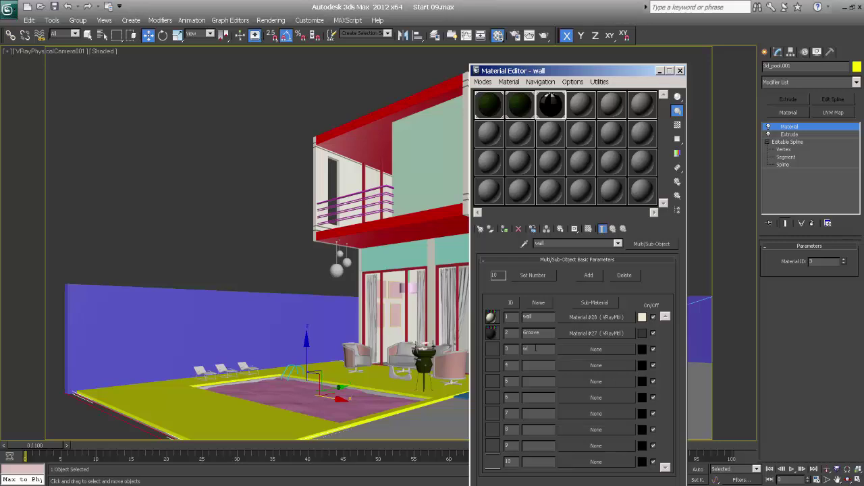
pyautogui.press('Return')
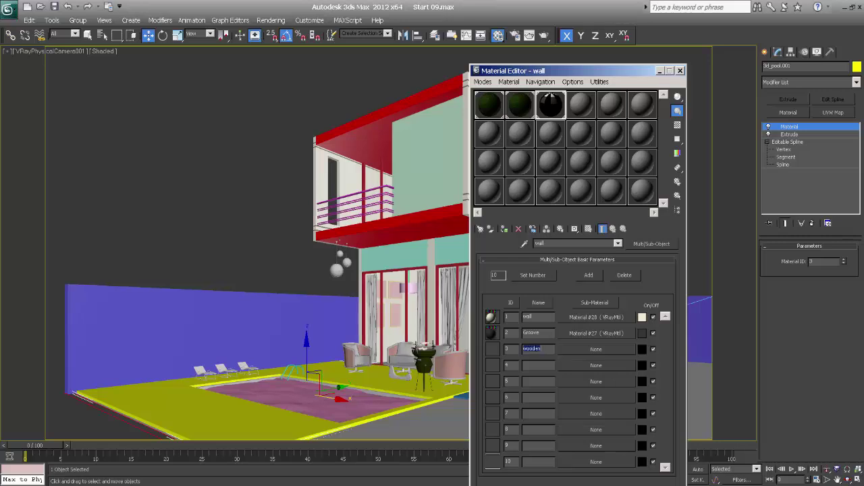
pyautogui.moveTo(598, 330); pyautogui.dragTo(598, 347)
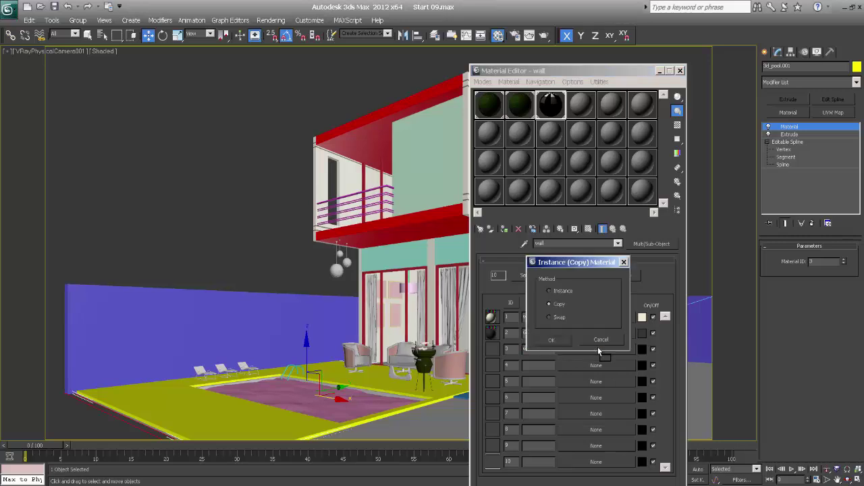
pyautogui.click(560, 339)
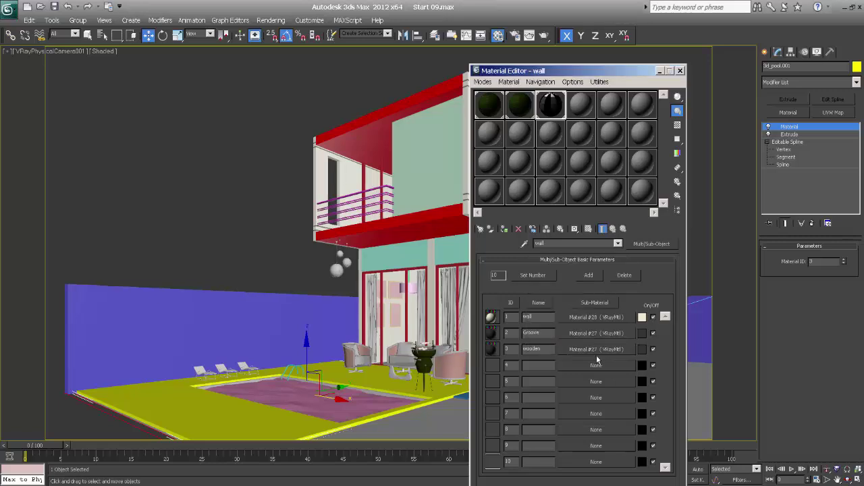
# Give the wooden sub-material a bitmap wood texture and add box UVW mapping to the deck.
pyautogui.click(594, 347)
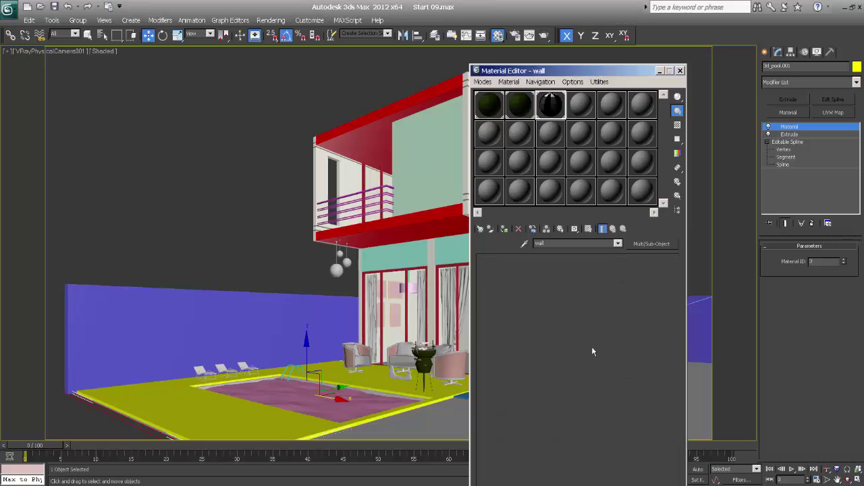
pyautogui.click(573, 318)
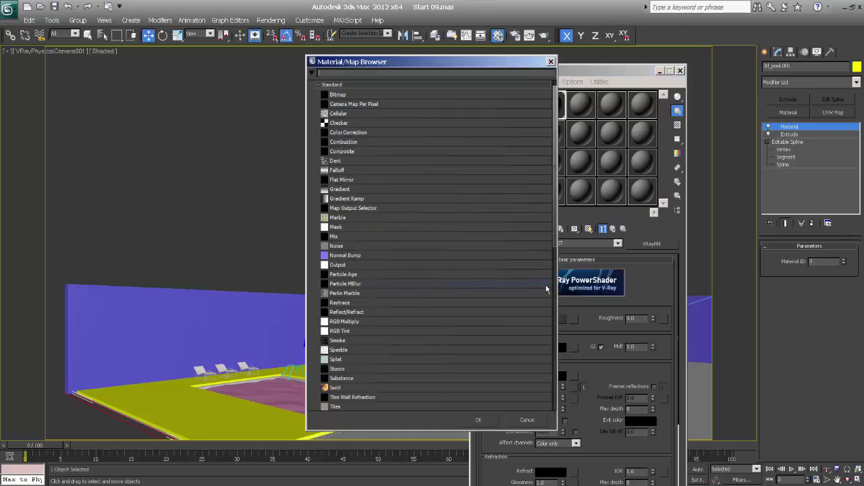
pyautogui.doubleClick(339, 123)
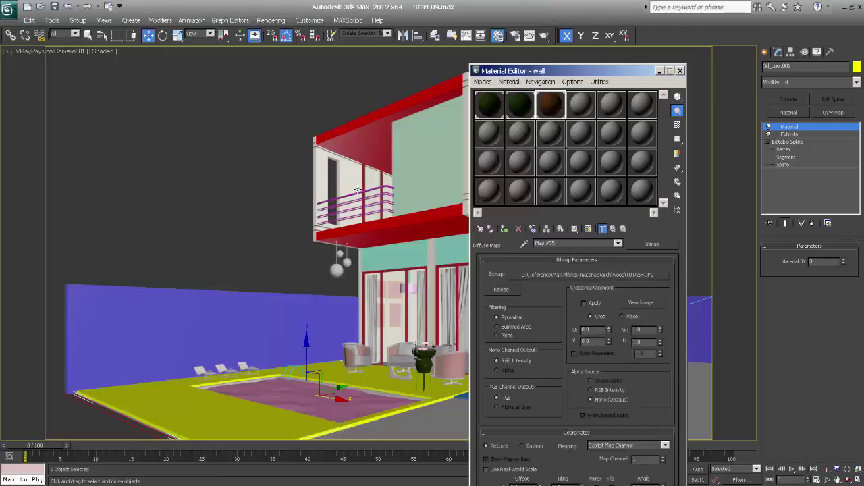
pyautogui.click(640, 302)
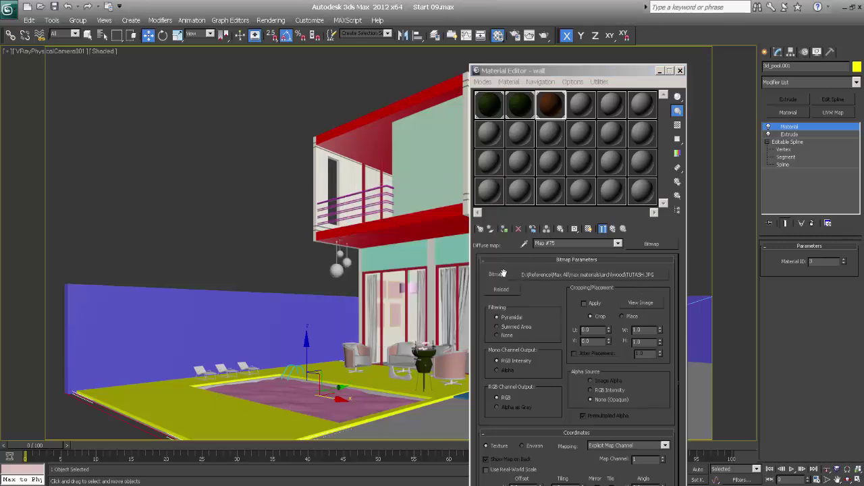
pyautogui.click(506, 231)
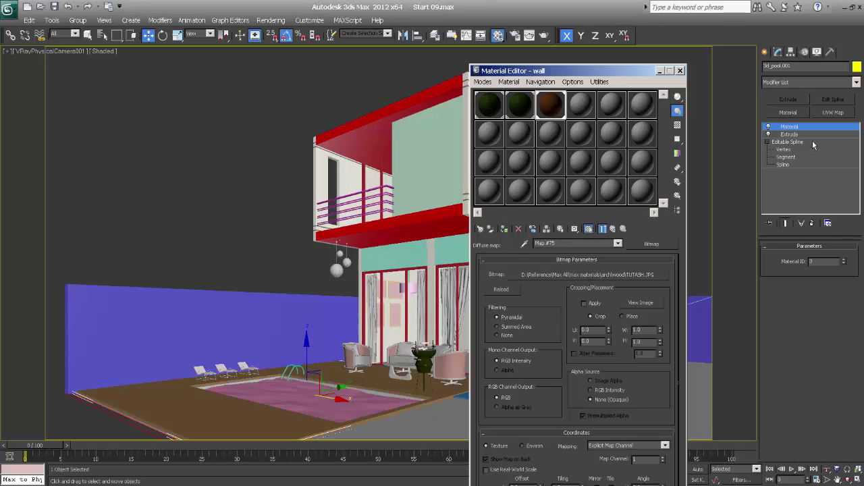
pyautogui.click(829, 113)
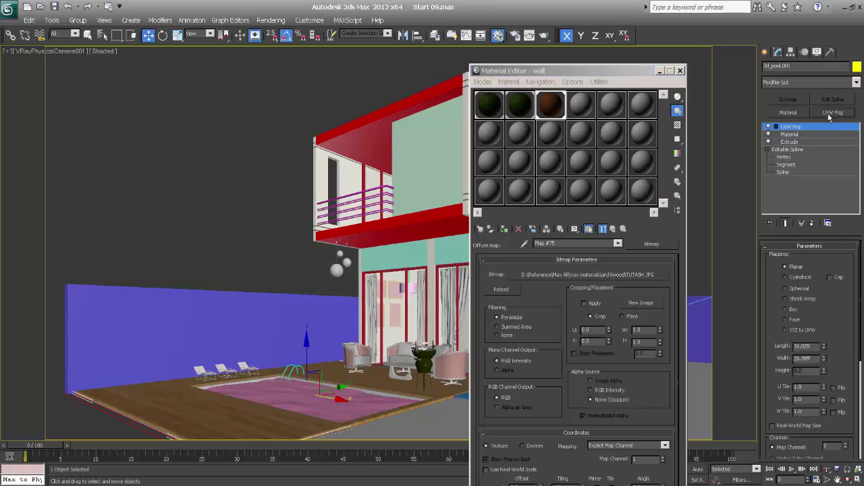
pyautogui.click(787, 309)
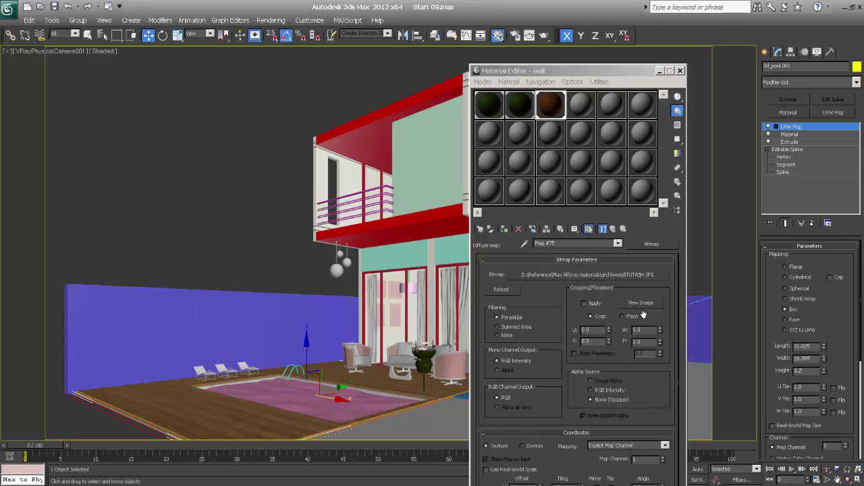
# Set the wood bitmap's U and V tiling to 2.0 and close the Material Editor.
pyautogui.click(613, 229)
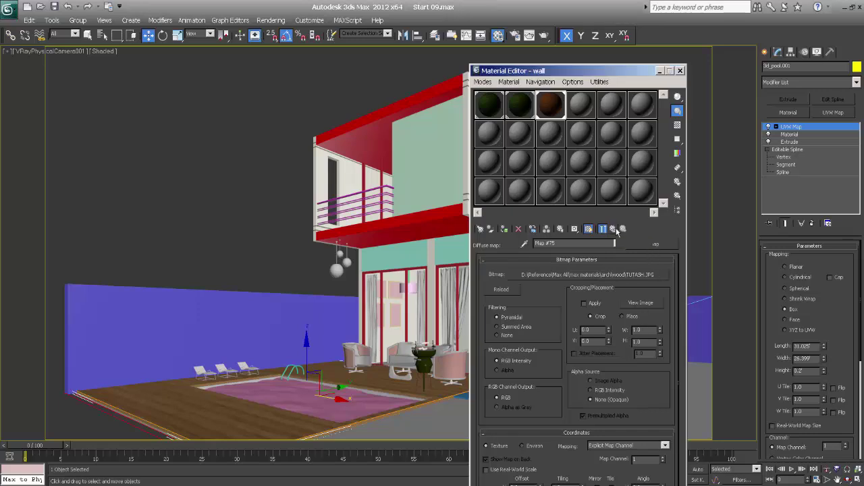
pyautogui.click(573, 318)
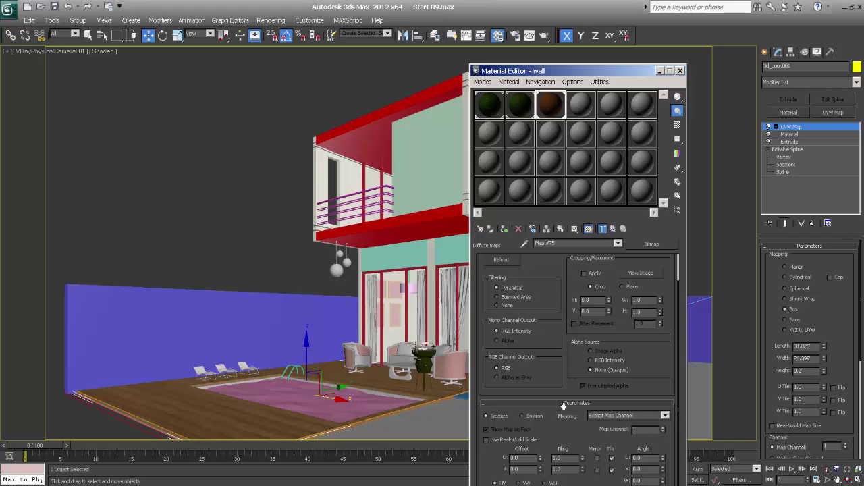
pyautogui.moveTo(566, 402); pyautogui.dragTo(567, 263)
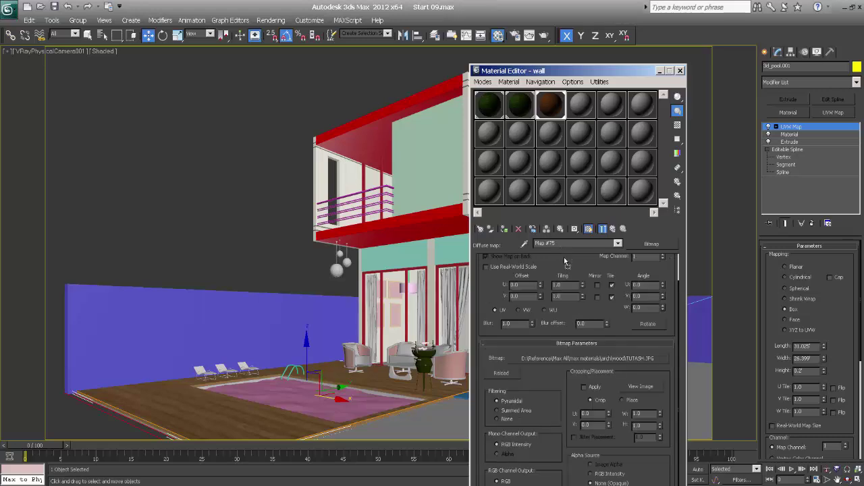
pyautogui.click(565, 285)
pyautogui.write('2')
pyautogui.press('Tab')
pyautogui.write('2')
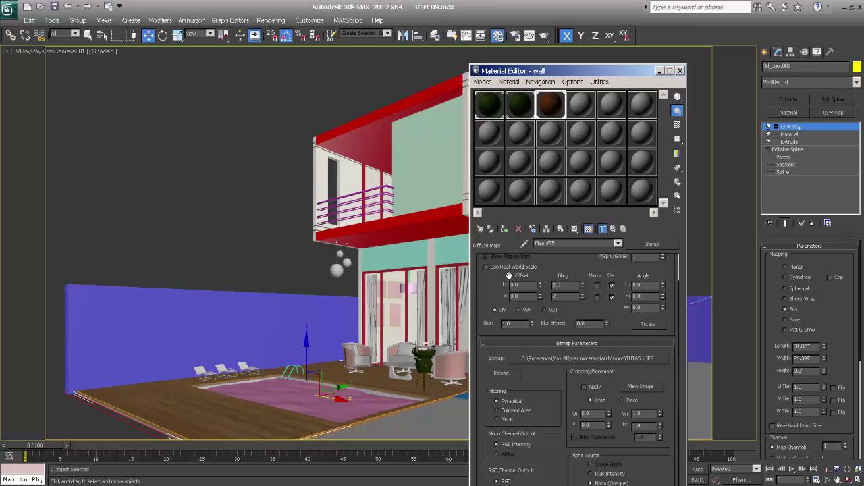
pyautogui.press('Return')
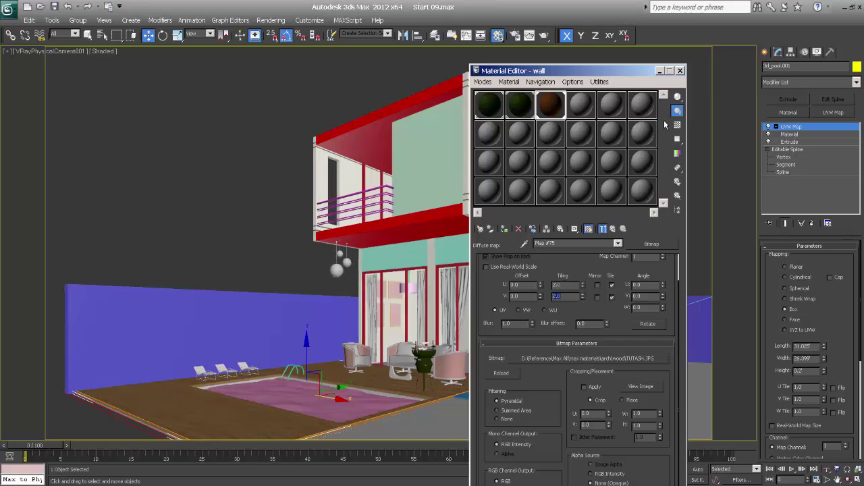
pyautogui.click(681, 71)
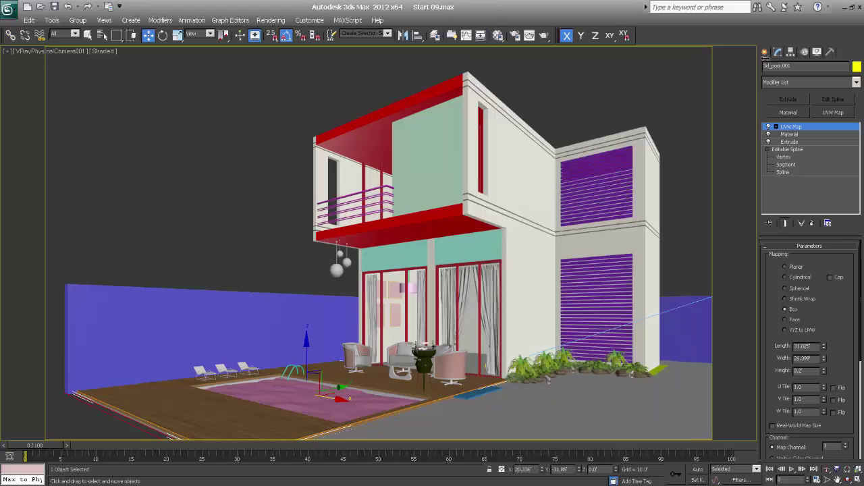
# Give the wooden V-Ray material a dark grey 26 reflection with 0.9 glossiness.
pyautogui.rightClick(429, 177)
pyautogui.press('m')
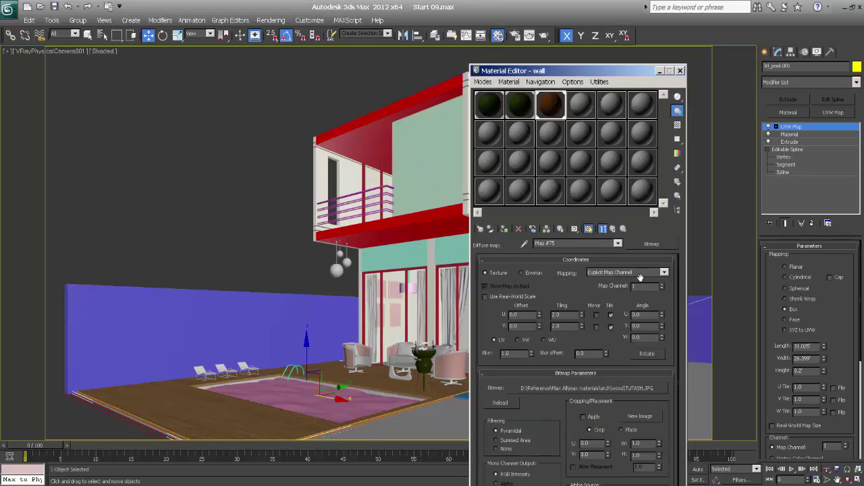
pyautogui.click(613, 229)
pyautogui.click(545, 374)
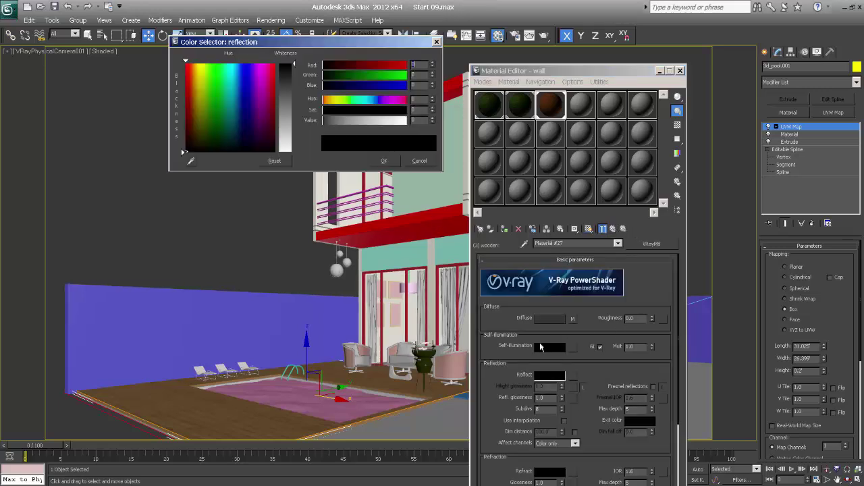
pyautogui.click(291, 71)
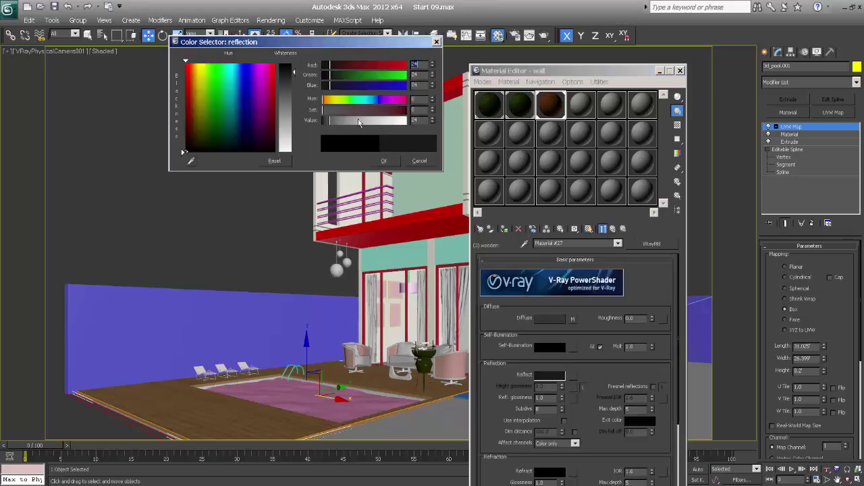
pyautogui.click(384, 161)
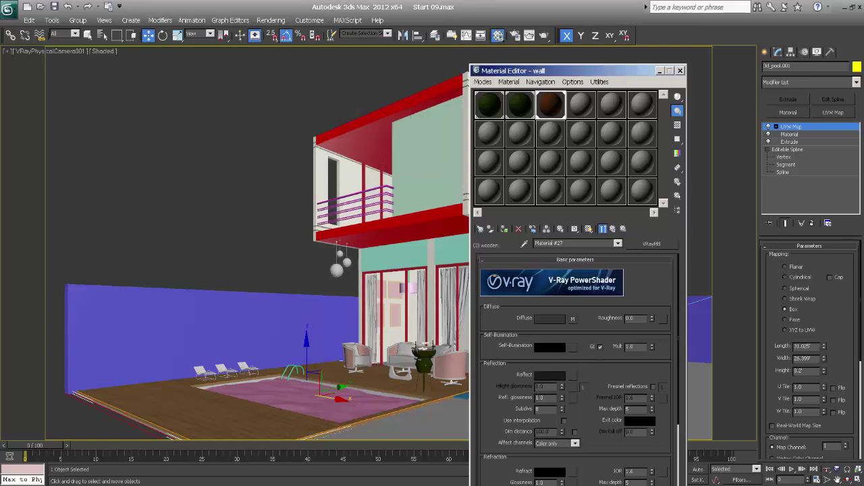
pyautogui.write('0.9')
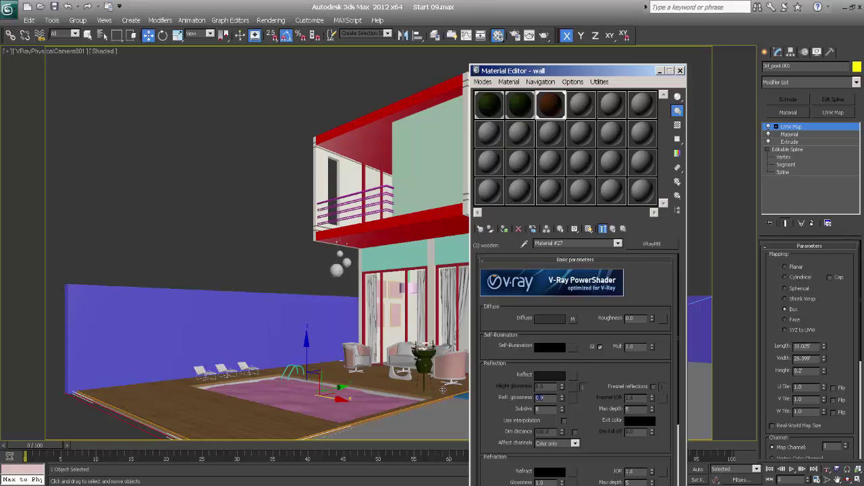
pyautogui.click(680, 70)
# Reopen the Material Editor and return to the wall multi-material's sub-material list.
pyautogui.rightClick(370, 245)
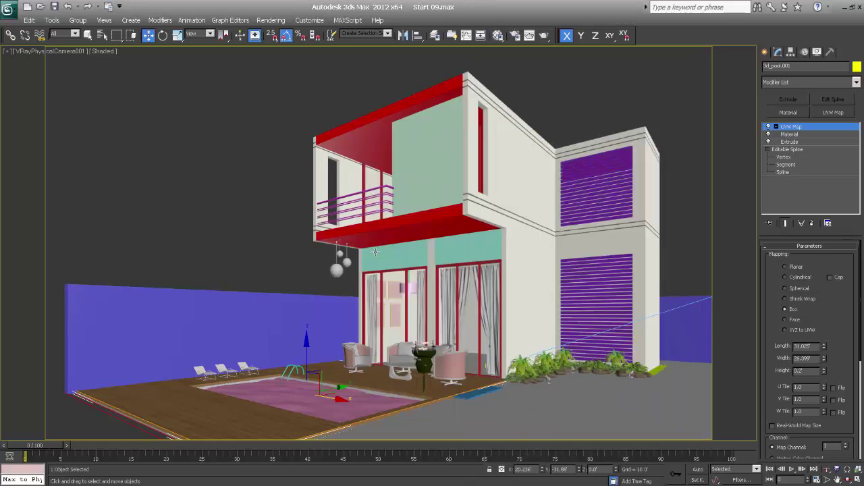
pyautogui.rightClick(370, 244)
pyautogui.click(497, 35)
pyautogui.click(582, 114)
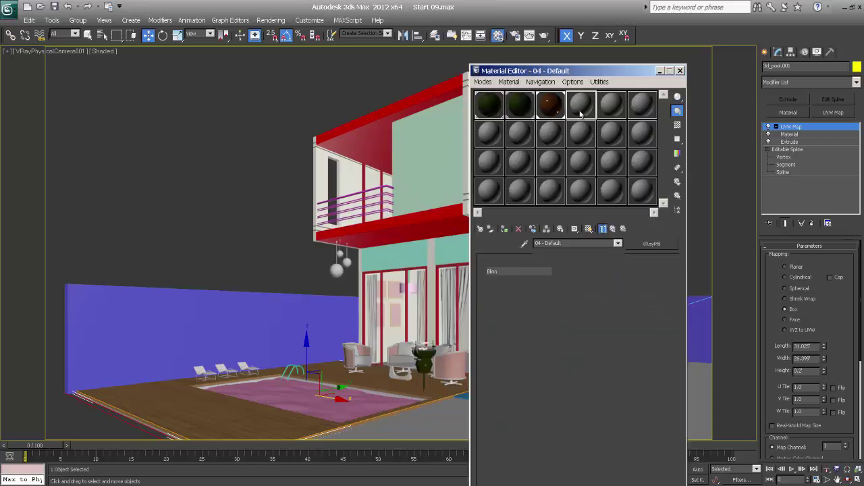
pyautogui.click(544, 113)
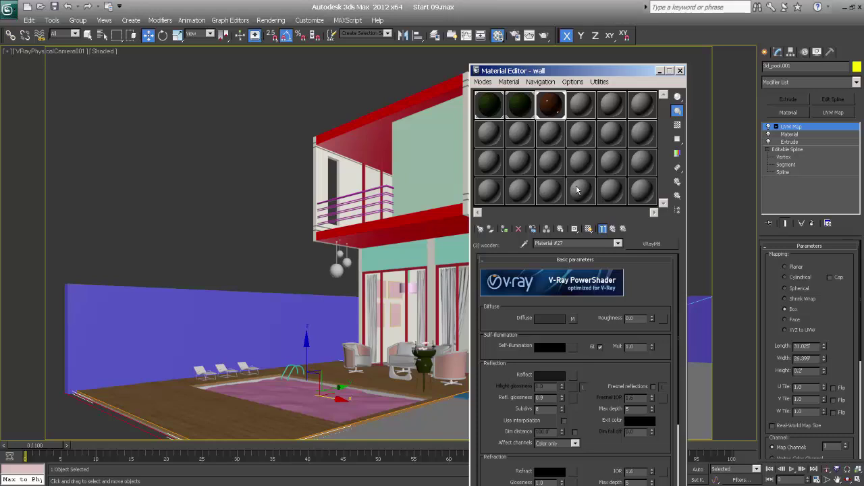
pyautogui.moveTo(594, 70); pyautogui.dragTo(663, 52)
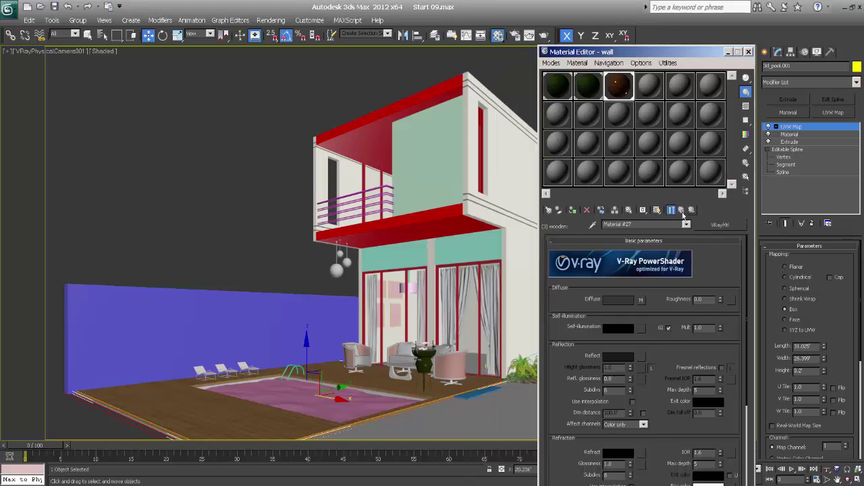
pyautogui.click(692, 210)
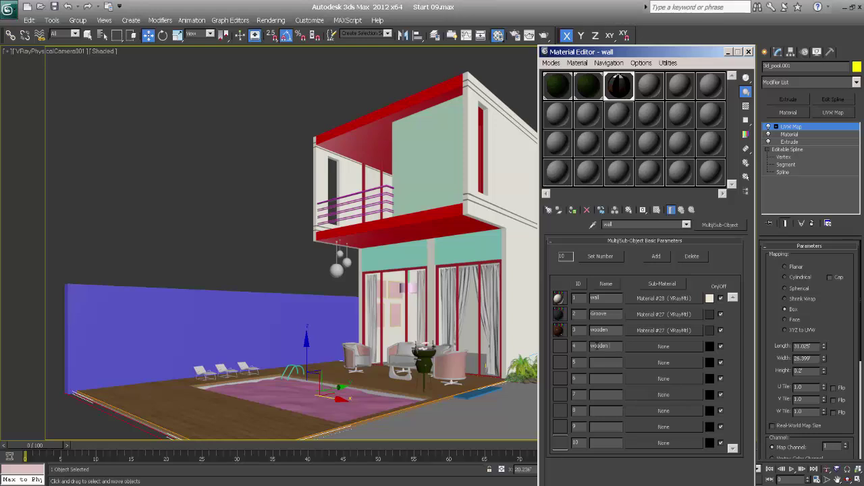
# Rename sub-material 4 'wooden for wall' and fill it with a copy of the wooden material.
pyautogui.write('for wall')
pyautogui.press('Return')
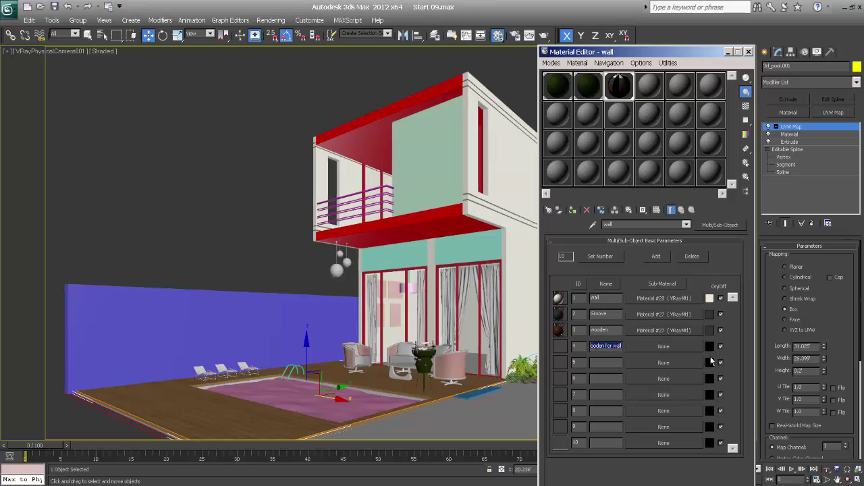
pyautogui.moveTo(677, 337); pyautogui.dragTo(677, 345)
pyautogui.click(633, 321)
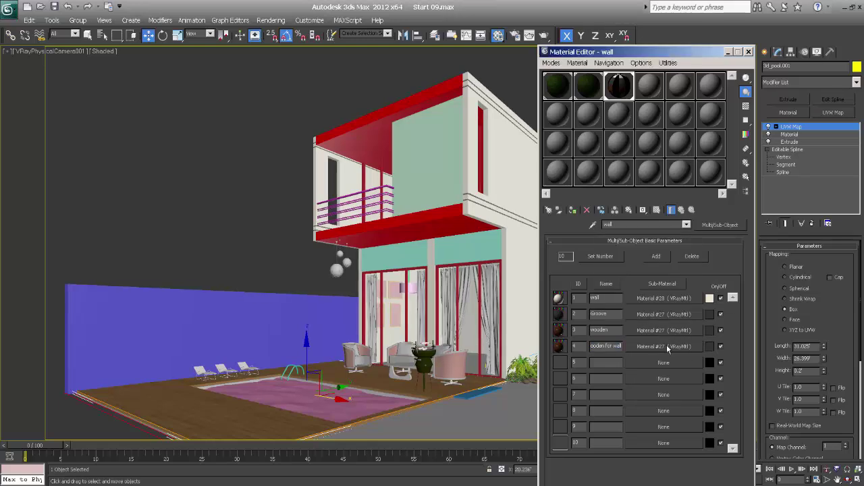
# Load WDNEW.jpg into sub-material 4's diffuse bitmap and return to the V-Ray material.
pyautogui.click(667, 346)
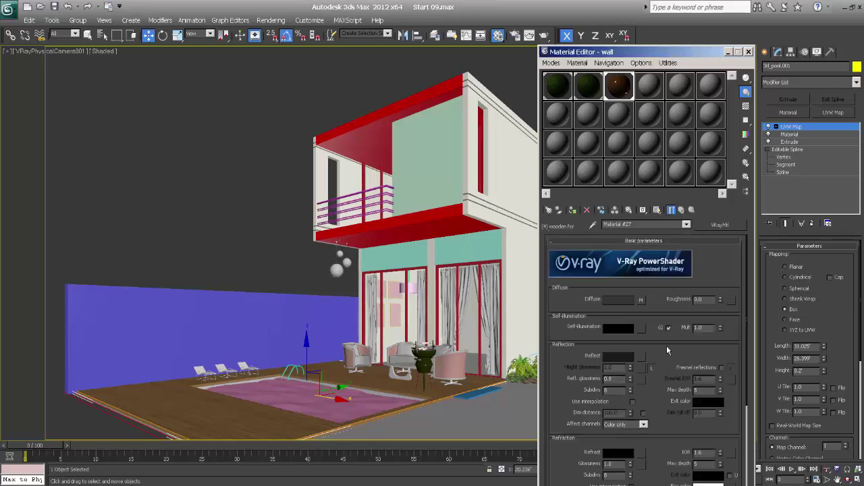
pyautogui.click(642, 300)
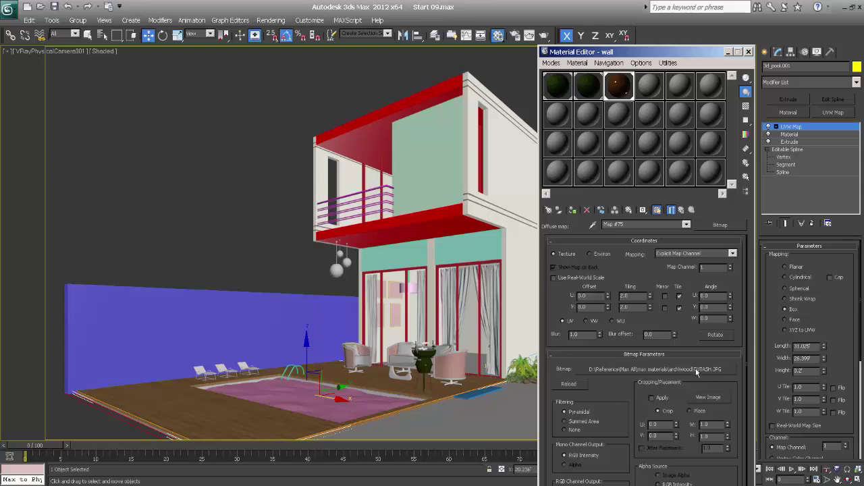
pyautogui.click(696, 369)
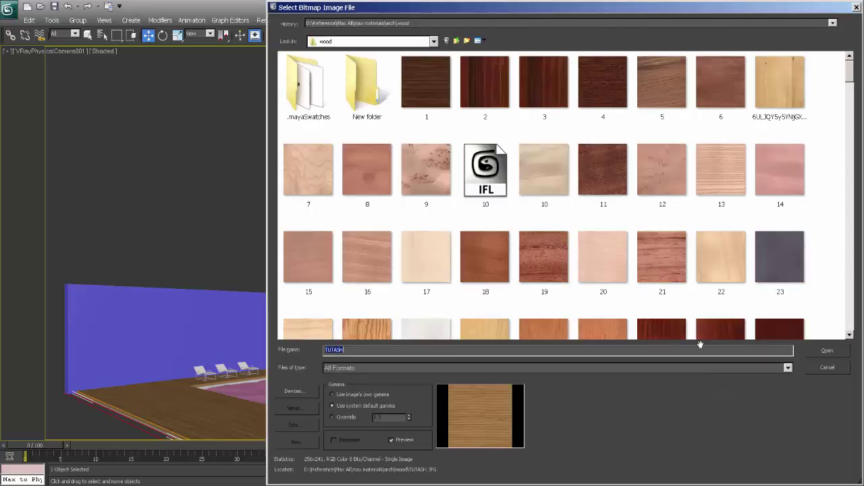
pyautogui.press('Escape')
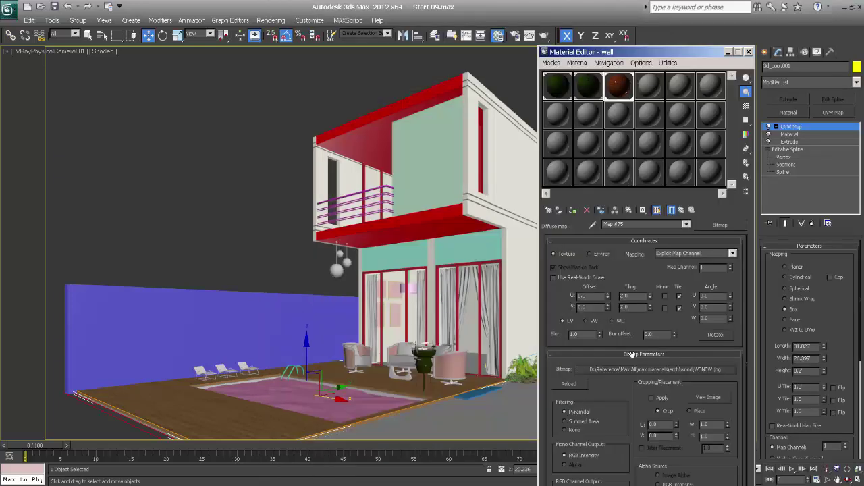
pyautogui.click(696, 398)
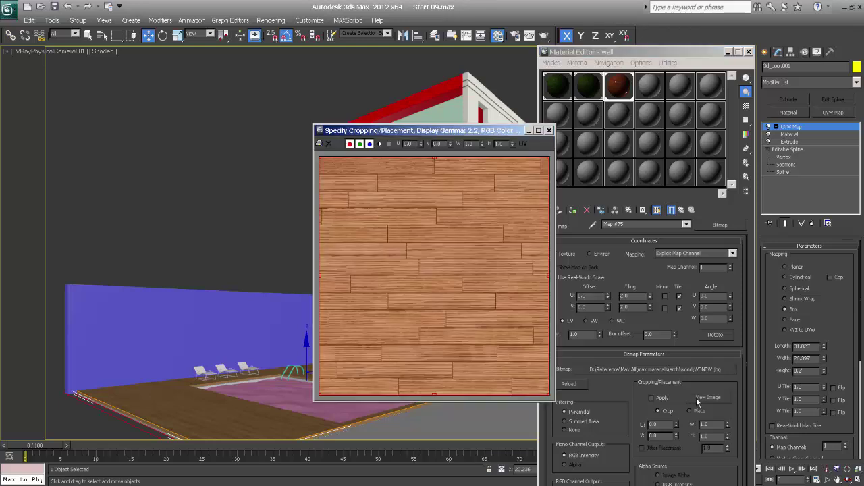
pyautogui.click(548, 130)
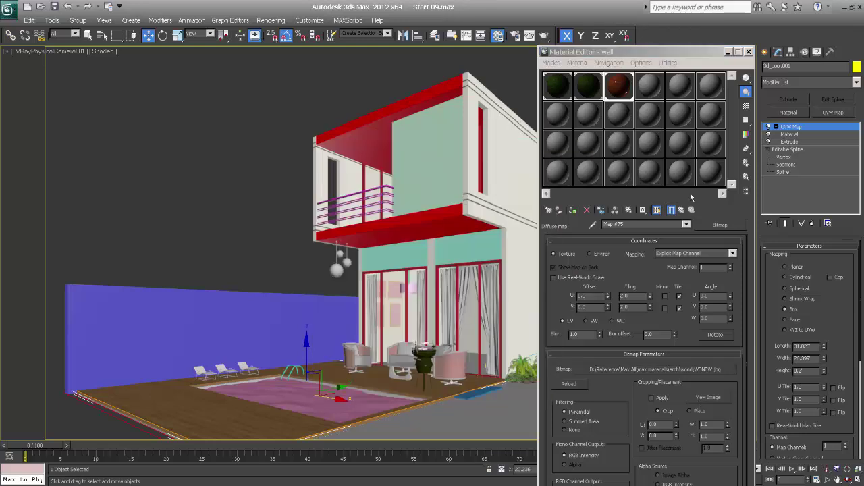
pyautogui.click(683, 210)
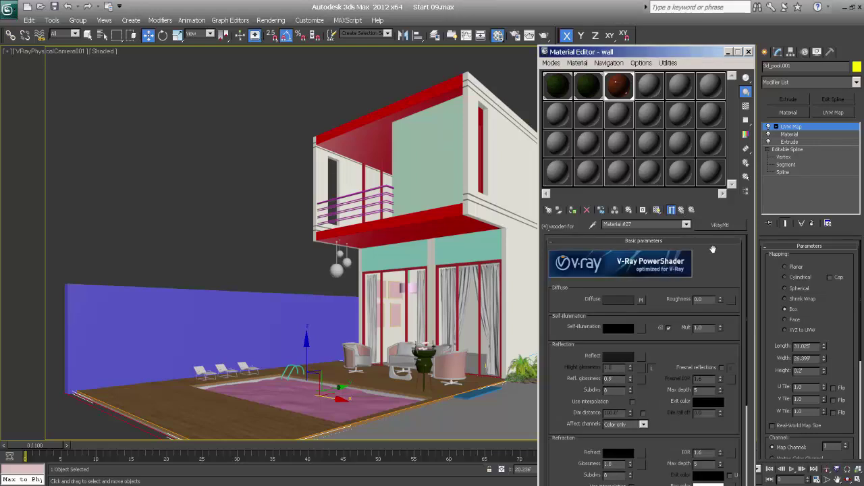
# Select the upper front wall panel and give it a Material modifier with ID 4.
pyautogui.click(682, 210)
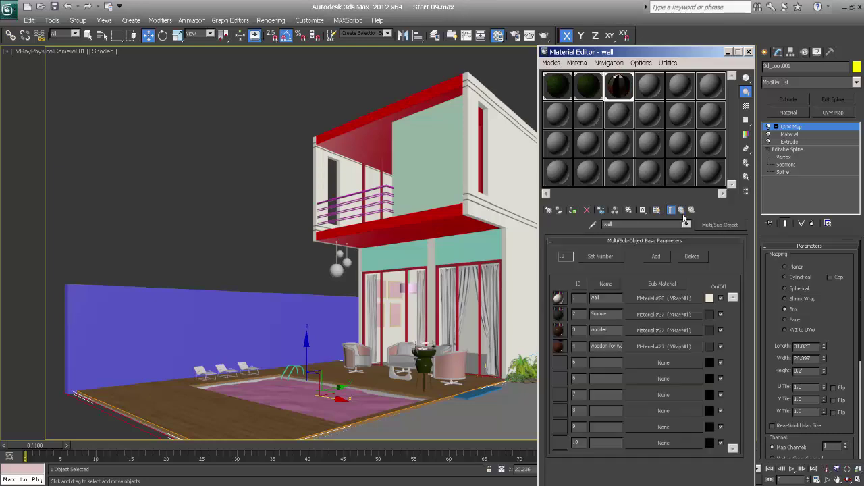
pyautogui.press('F3')
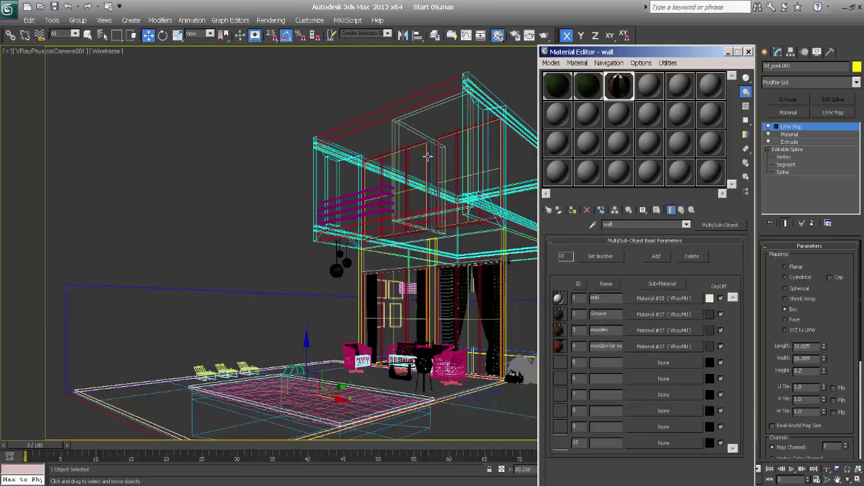
pyautogui.click(393, 133)
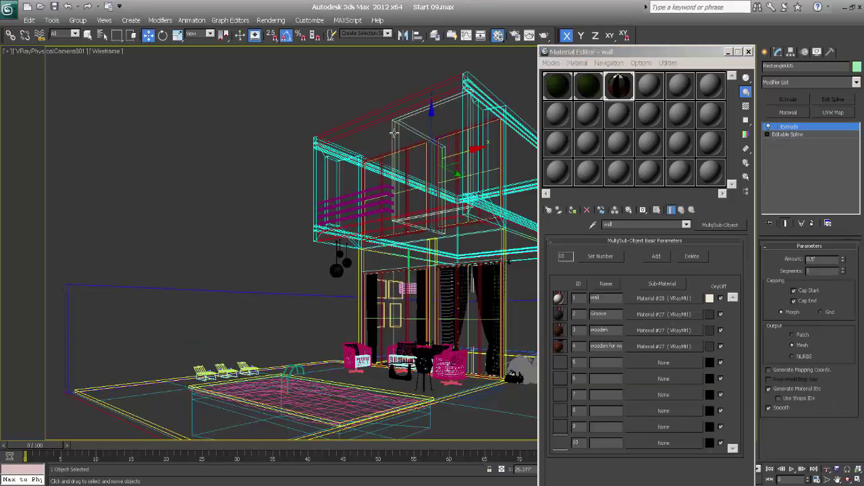
pyautogui.press('F3')
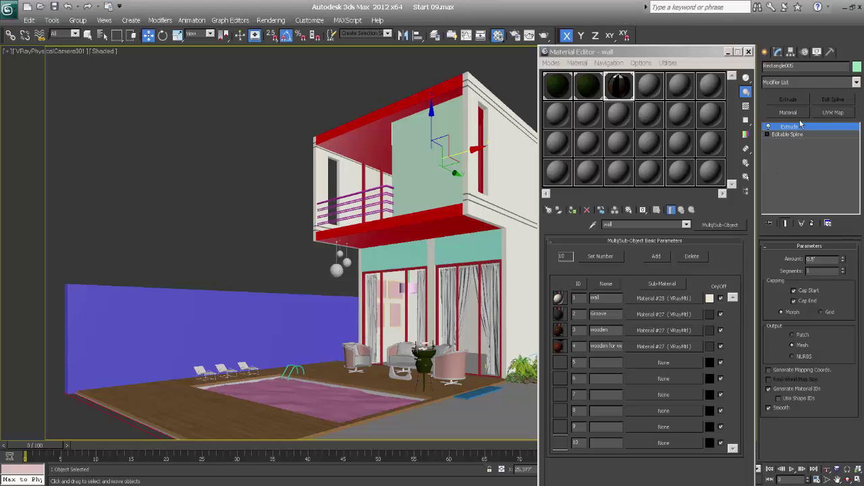
pyautogui.click(787, 112)
pyautogui.doubleClick(816, 262)
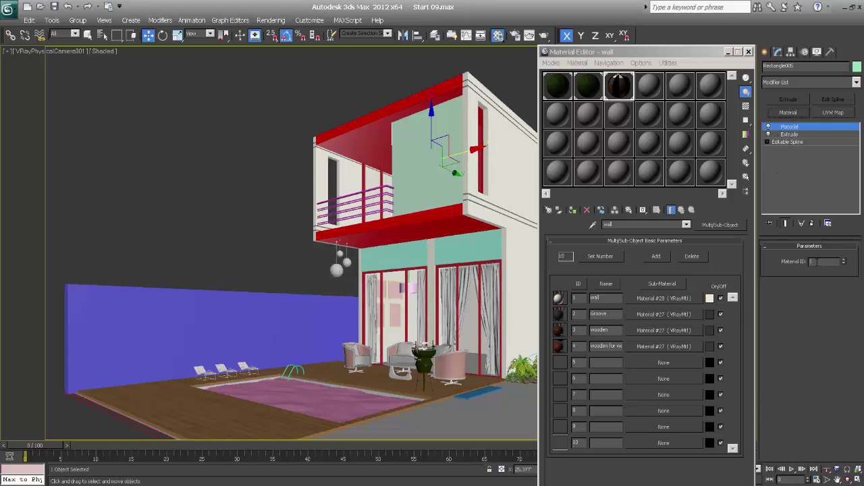
pyautogui.press('Return')
# Add planar UVW mapping to the panel and copy sub-material 4 into slot 5.
pyautogui.click(739, 196)
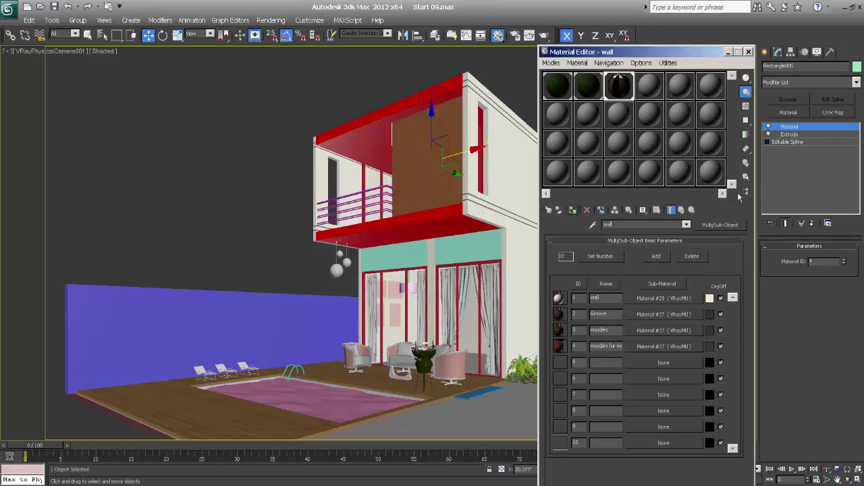
pyautogui.click(835, 115)
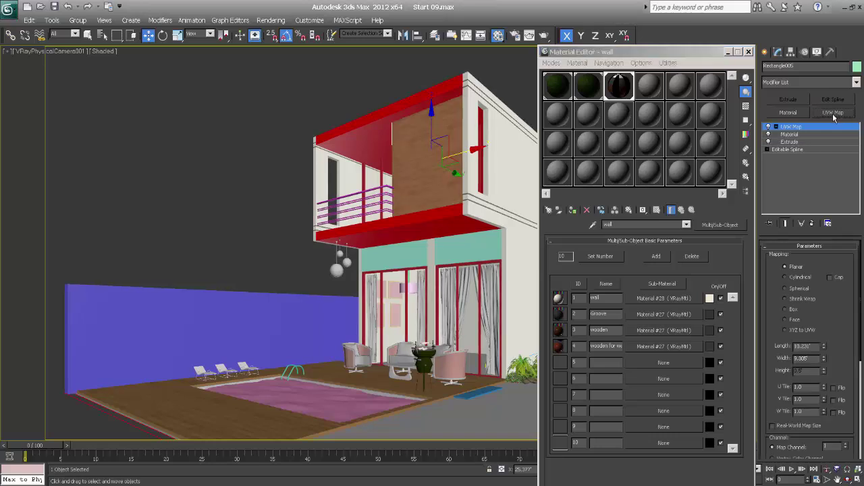
pyautogui.moveTo(685, 52); pyautogui.dragTo(690, 32)
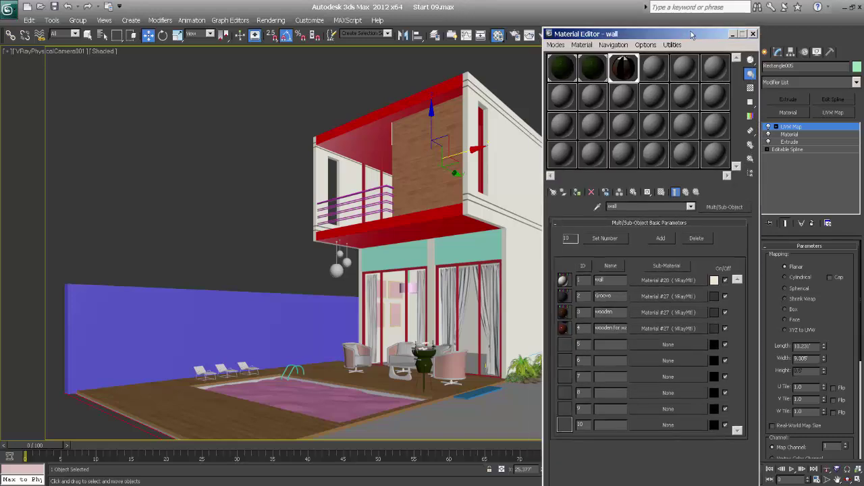
pyautogui.moveTo(657, 332); pyautogui.dragTo(659, 350)
# Confirm the copy into slot 5 and name that sub-material 'S.S'.
pyautogui.click(633, 304)
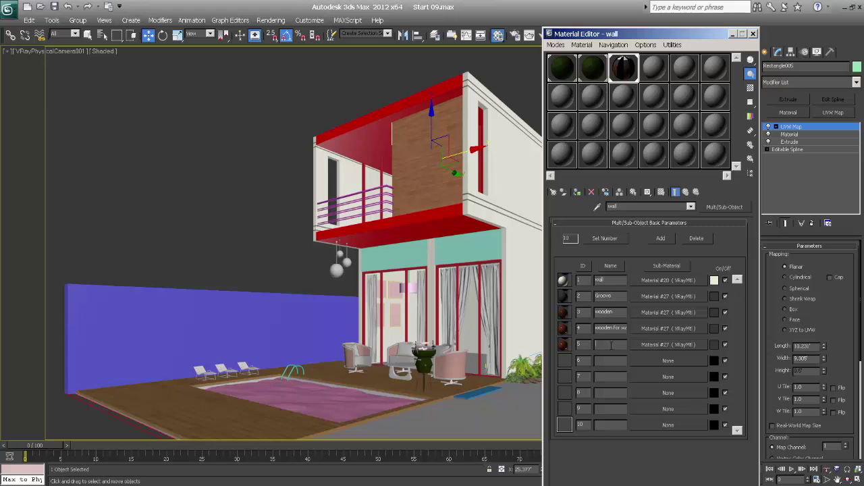
pyautogui.click(611, 345)
pyautogui.write('S.S')
# Clear S.S's diffuse map and set its diffuse colour to dark grey.
pyautogui.click(679, 344)
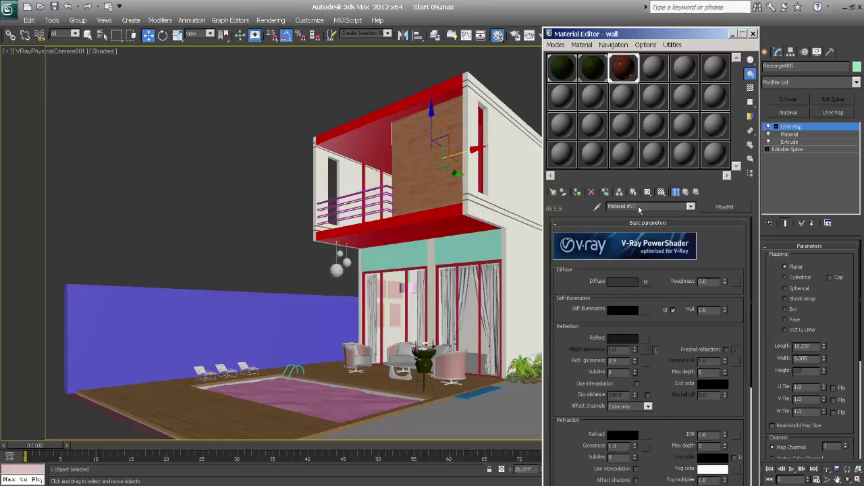
pyautogui.rightClick(645, 287)
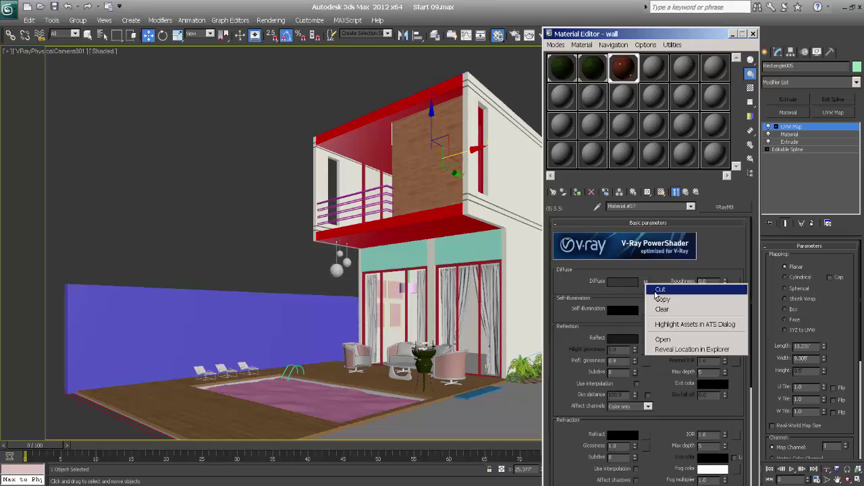
pyautogui.click(660, 304)
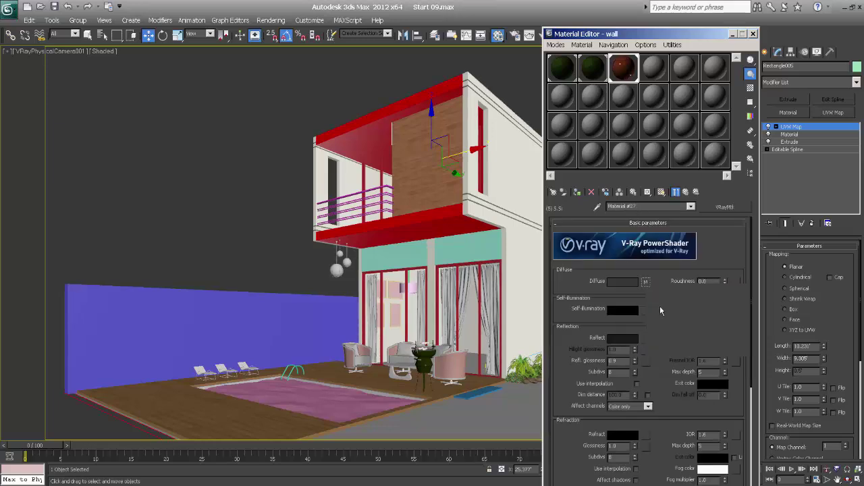
pyautogui.click(625, 281)
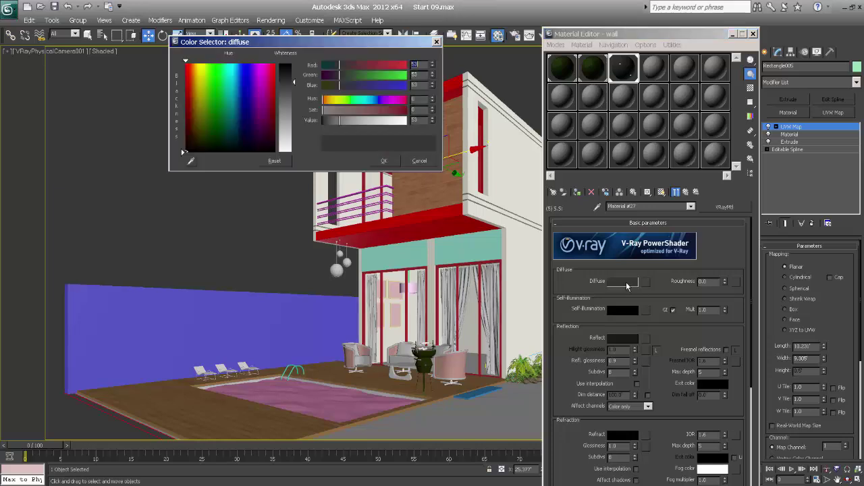
pyautogui.click(395, 160)
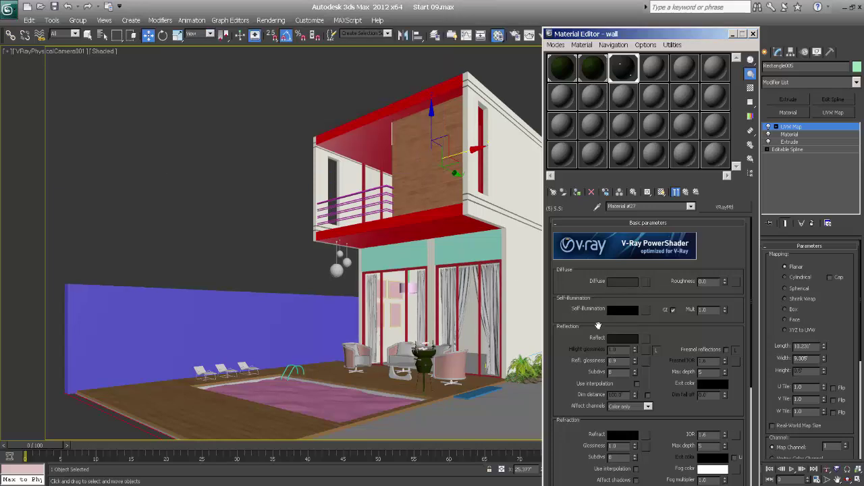
# Set S.S's reflection colour to light grey 206 and return to the wall material list.
pyautogui.click(622, 339)
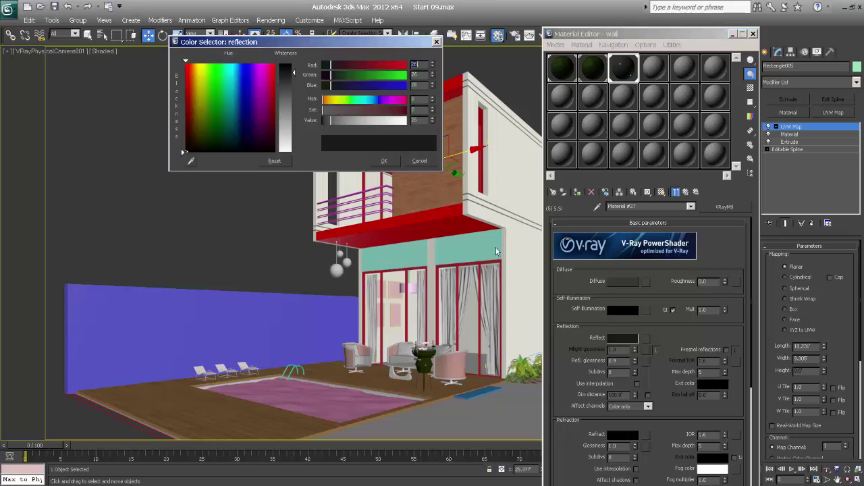
pyautogui.click(295, 137)
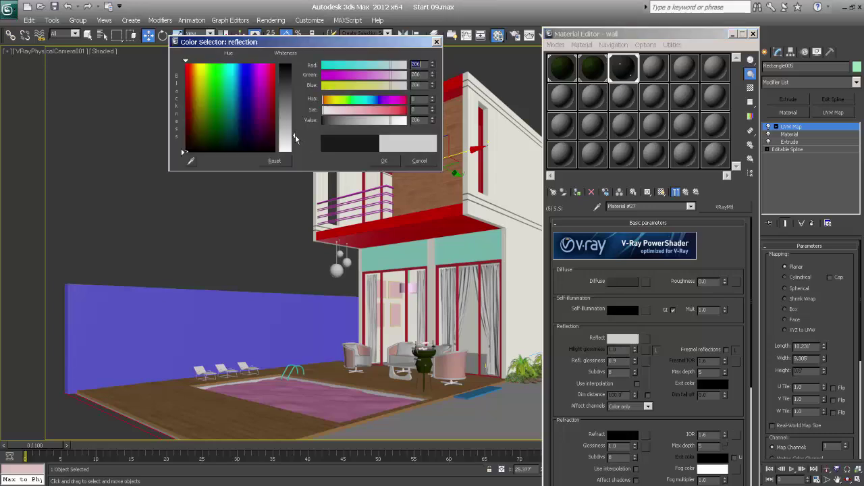
pyautogui.click(383, 161)
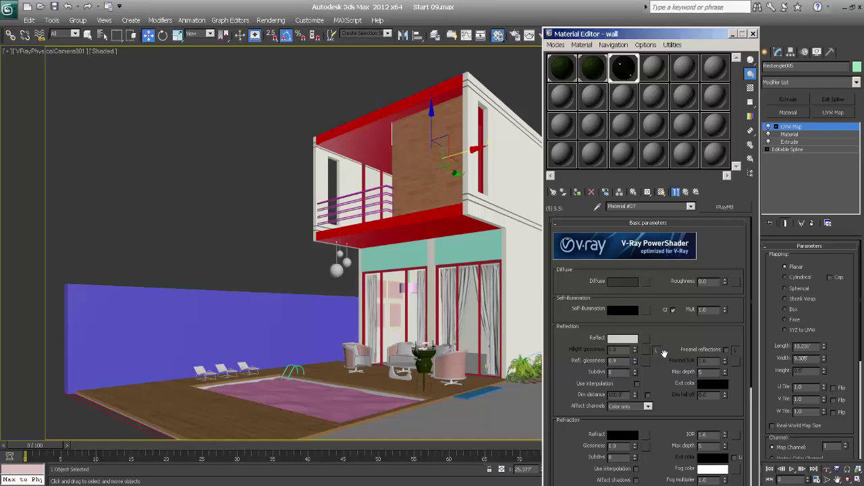
pyautogui.scroll(-3, 664, 317)
pyautogui.scroll(3, 664, 317)
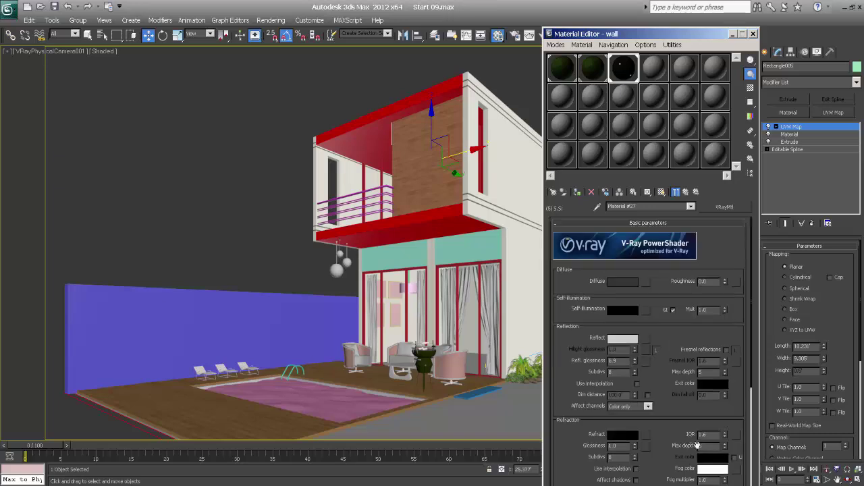
pyautogui.click(686, 193)
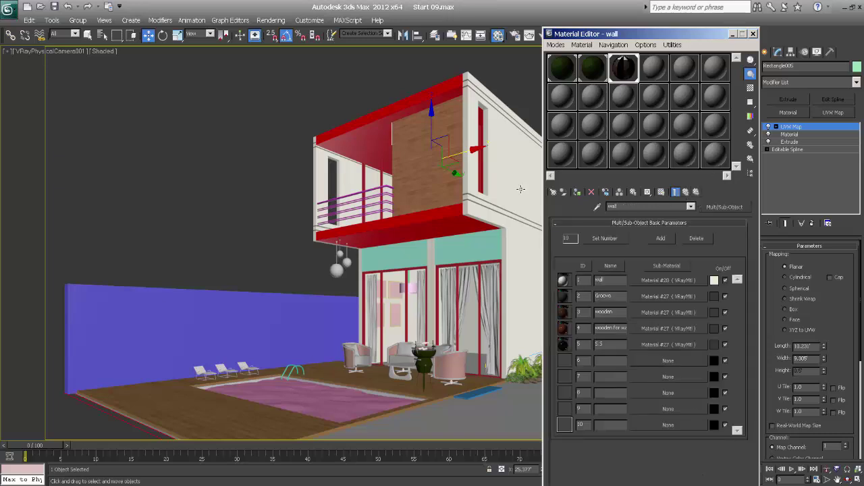
# Select all seven balcony railing bars in wireframe view.
pyautogui.press('F3')
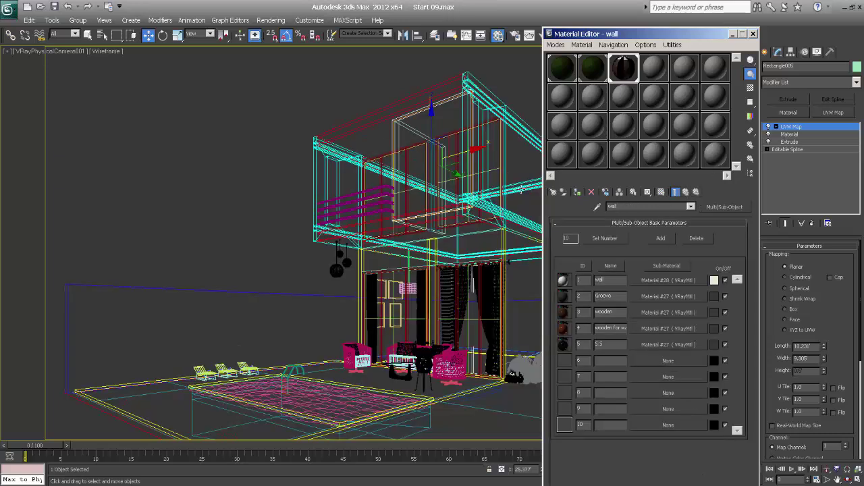
pyautogui.click(349, 196)
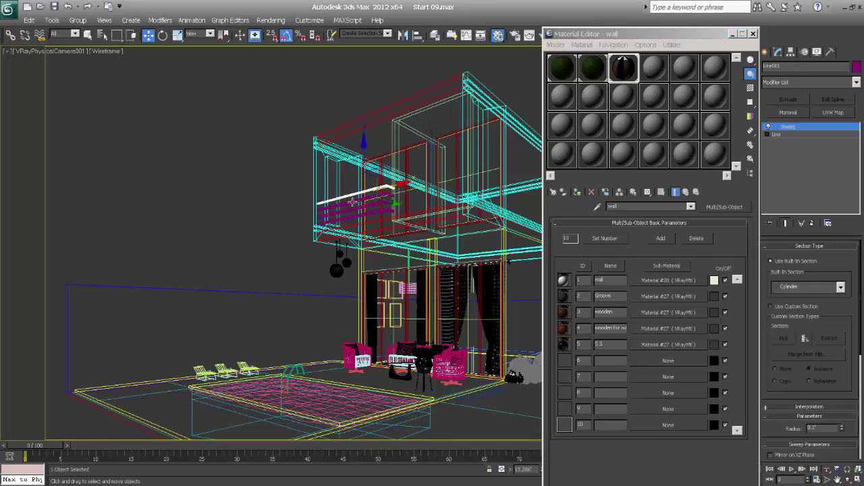
pyautogui.keyDown('ctrl'); pyautogui.click(354, 214); pyautogui.keyUp('ctrl')
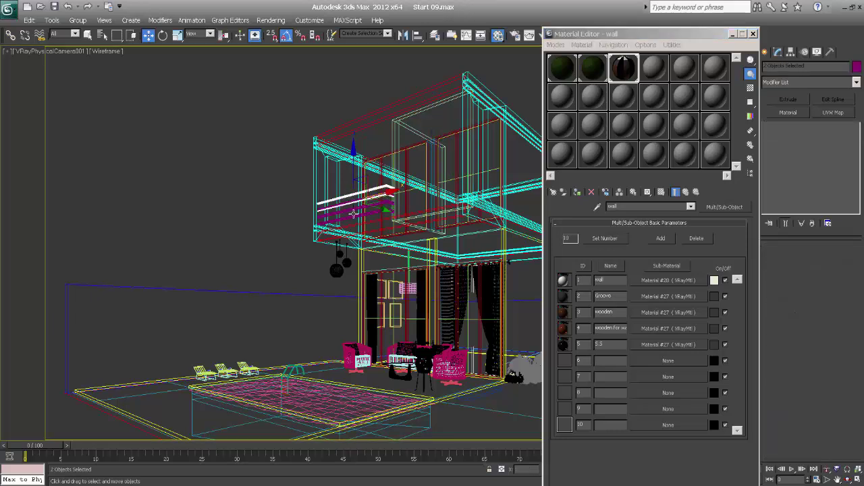
pyautogui.press('p')
pyautogui.press('z')
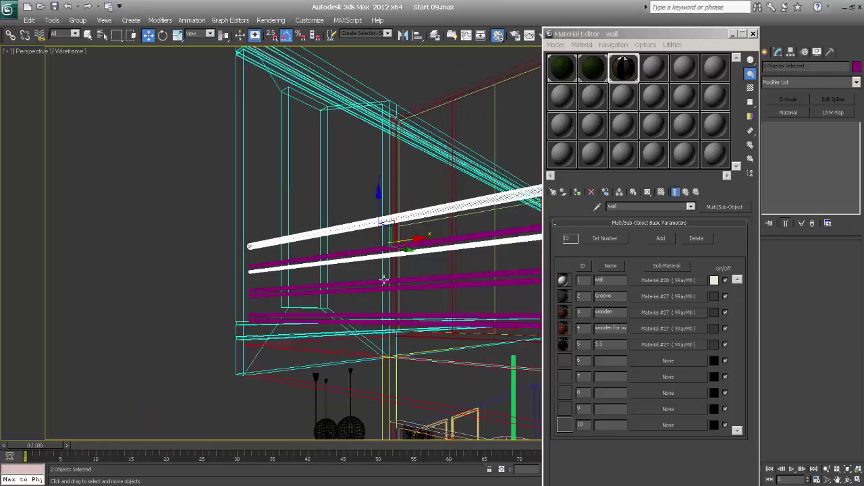
pyautogui.keyDown('ctrl'); pyautogui.click(350, 253); pyautogui.keyUp('ctrl')
pyautogui.keyDown('ctrl'); pyautogui.click(352, 287); pyautogui.keyUp('ctrl')
pyautogui.keyDown('ctrl'); pyautogui.click(361, 293); pyautogui.keyUp('ctrl')
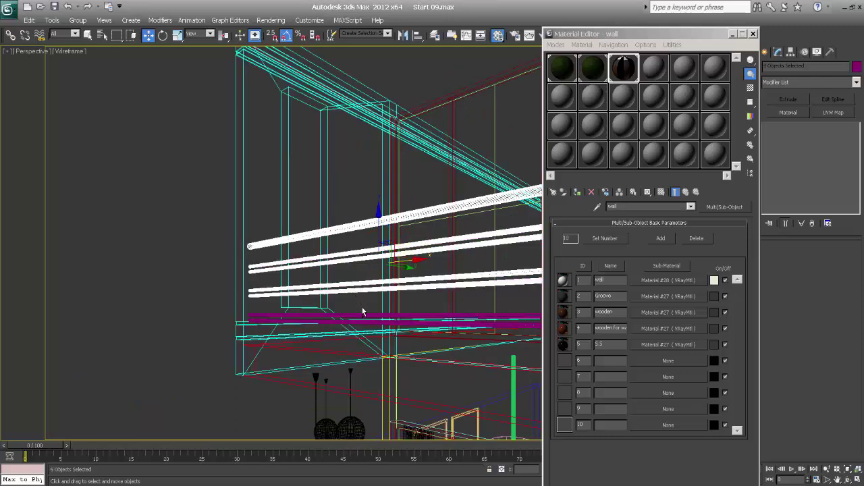
pyautogui.keyDown('alt'); pyautogui.moveTo(359, 314); pyautogui.dragTo(366, 315, button='middle'); pyautogui.keyUp('alt')
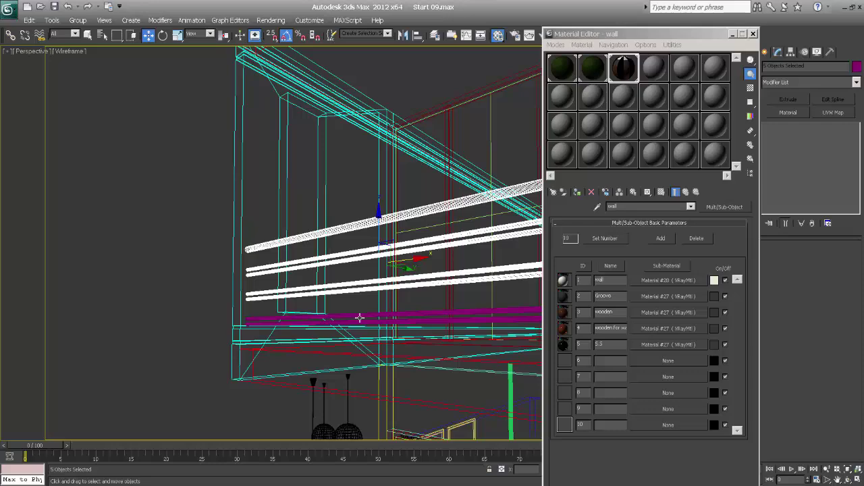
pyautogui.keyDown('ctrl'); pyautogui.click(358, 314); pyautogui.keyUp('ctrl')
pyautogui.keyDown('ctrl'); pyautogui.click(359, 321); pyautogui.keyUp('ctrl')
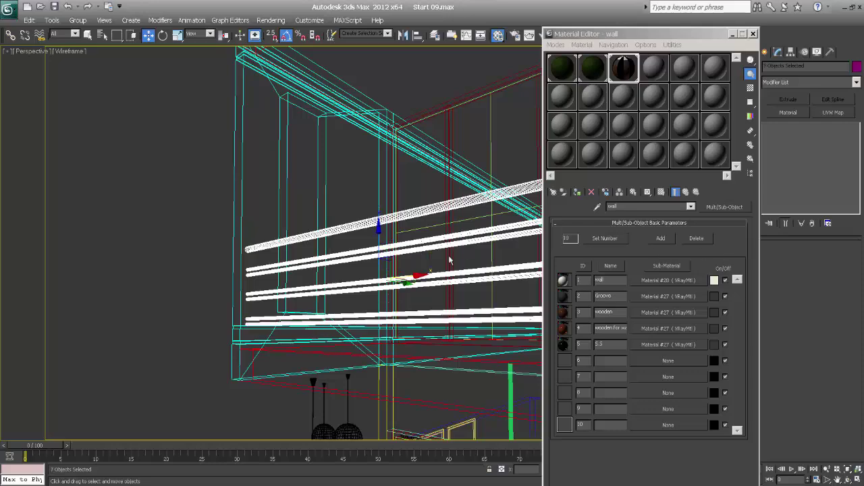
pyautogui.scroll(-6, 378, 238)
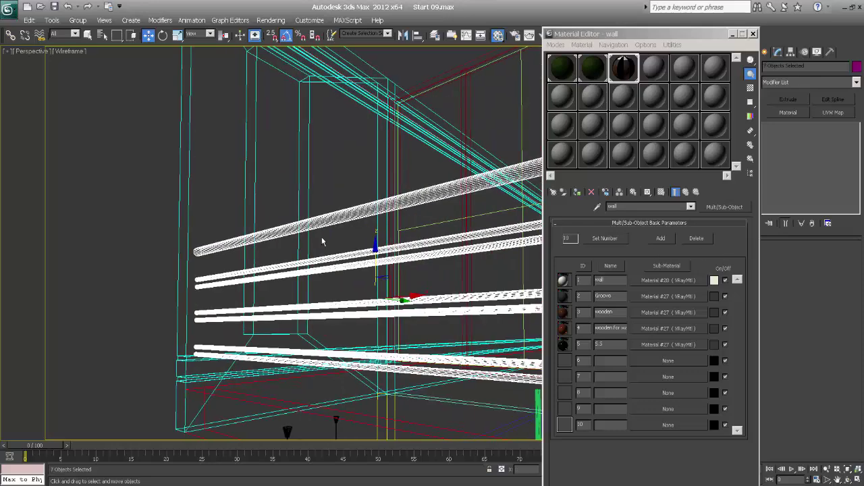
pyautogui.scroll(4, 400, 269)
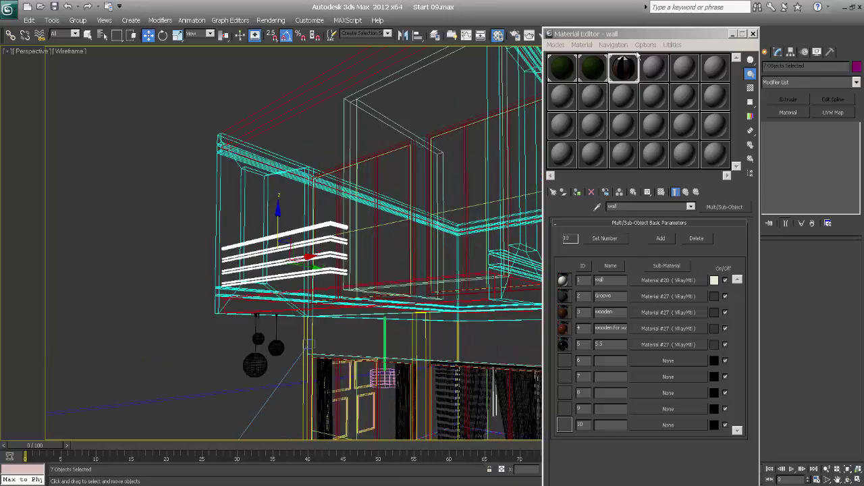
# Group the seven railing bars under the name 'Railing'.
pyautogui.click(78, 20)
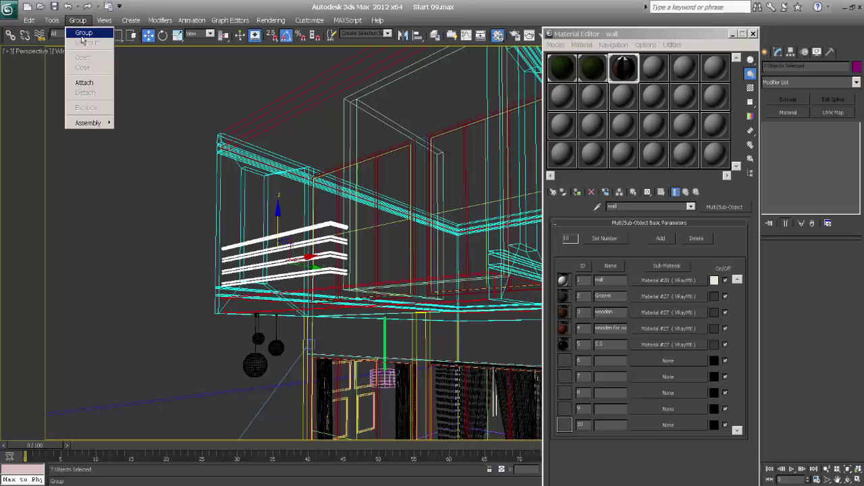
pyautogui.click(84, 32)
pyautogui.write('R')
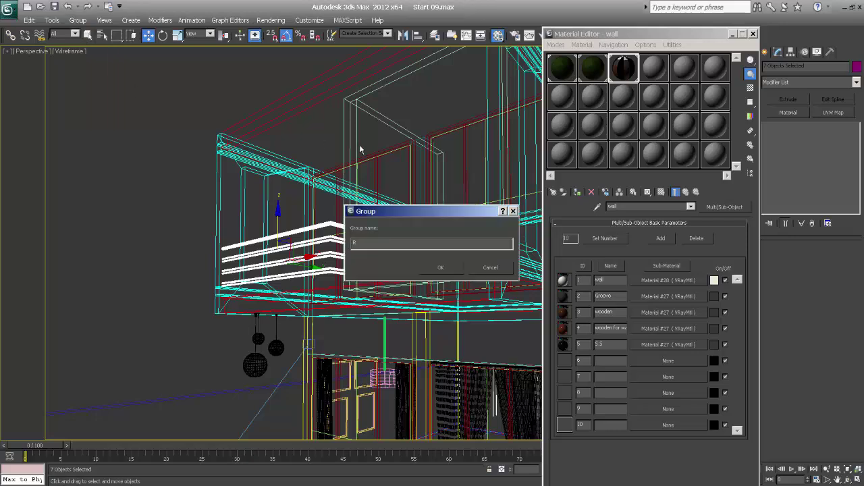
pyautogui.write('ailing')
pyautogui.click(457, 270)
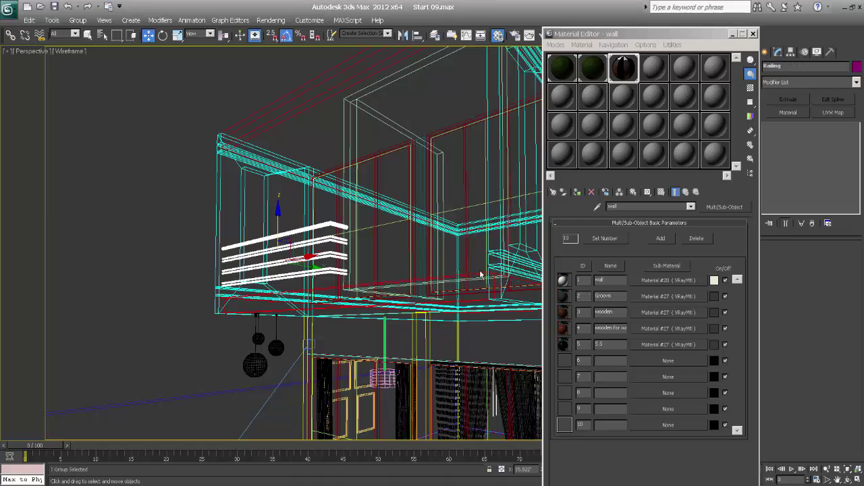
# Add a Material modifier with ID 5 to the Railing group.
pyautogui.click(579, 199)
pyautogui.click(788, 112)
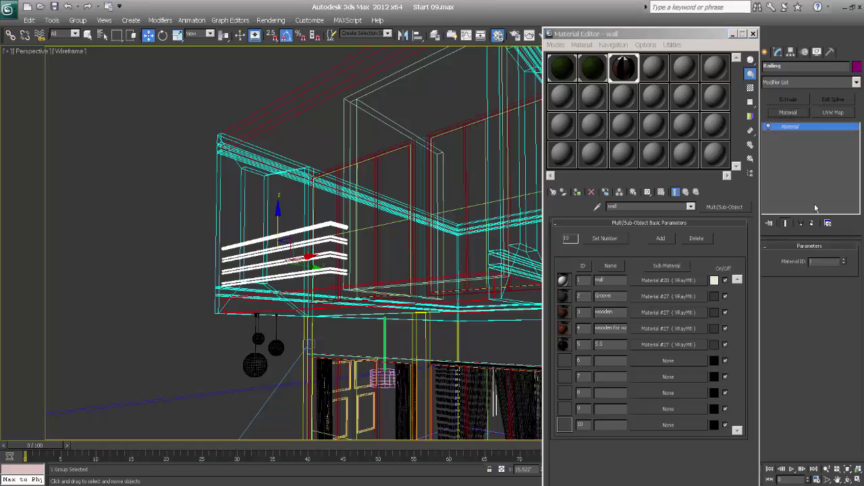
pyautogui.doubleClick(813, 261)
pyautogui.click(765, 52)
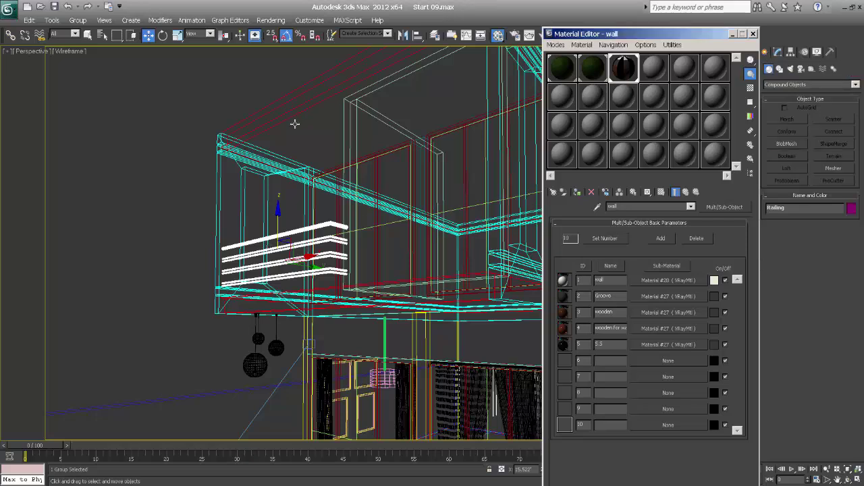
pyautogui.moveTo(567, 38); pyautogui.dragTo(576, 37)
# Select Window01 via wireframe, then zoom and orbit in close on it in shaded perspective.
pyautogui.press('F3')
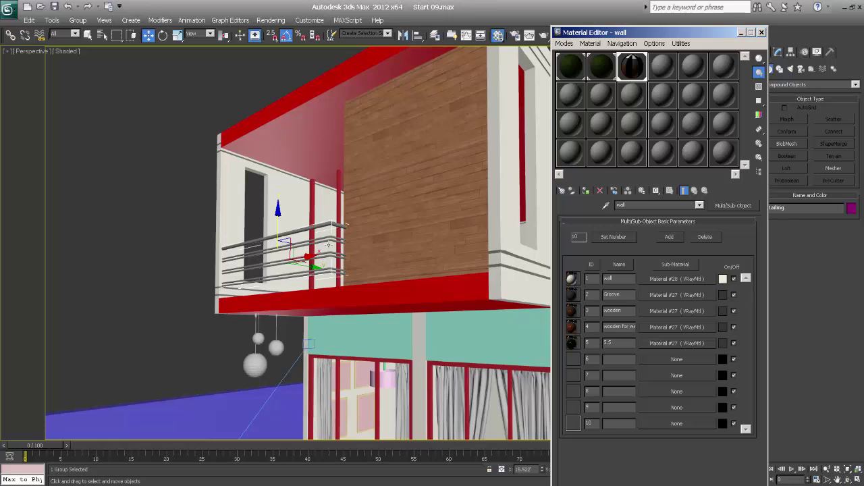
pyautogui.keyDown('alt'); pyautogui.moveTo(320, 263); pyautogui.dragTo(341, 348, button='middle'); pyautogui.keyUp('alt')
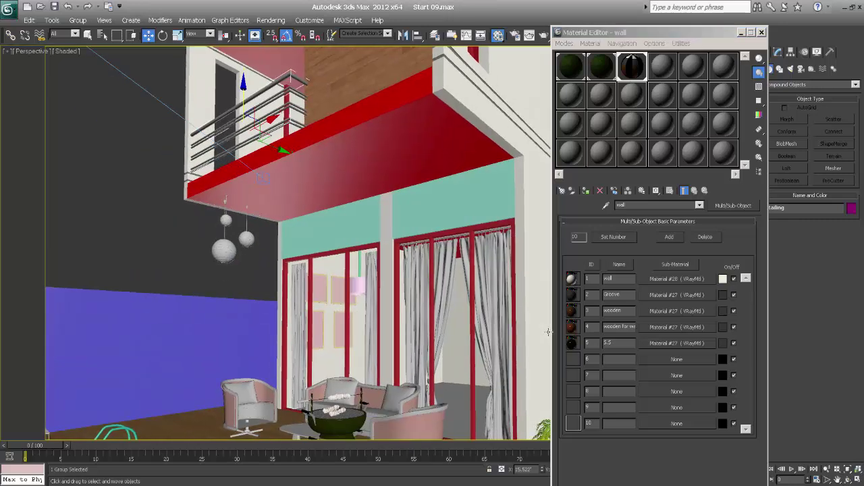
pyautogui.press('F3')
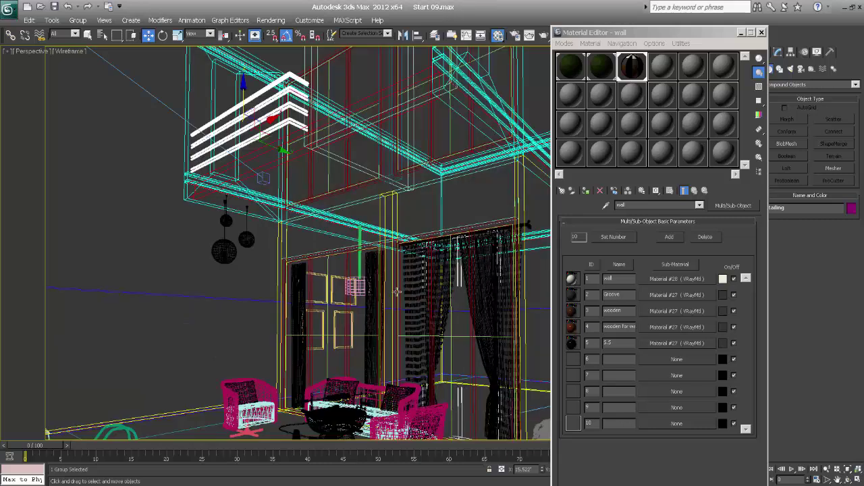
pyautogui.click(346, 259)
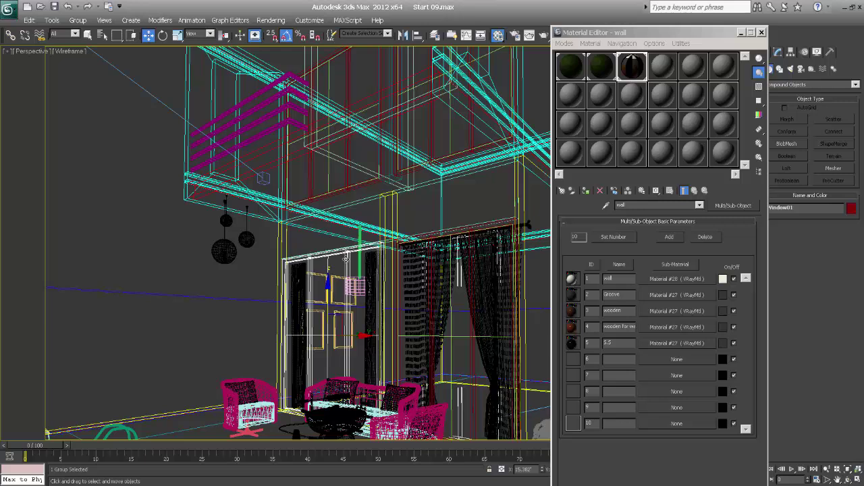
pyautogui.press('F3')
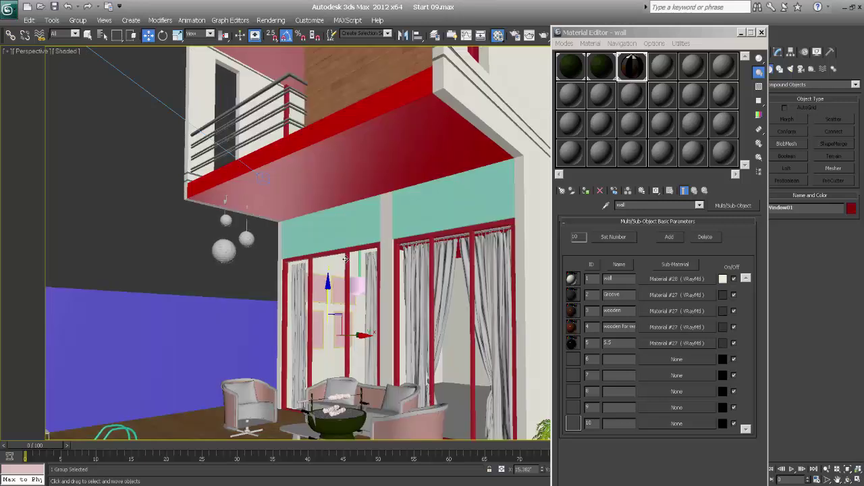
pyautogui.press('z')
pyautogui.keyDown('alt'); pyautogui.moveTo(361, 266); pyautogui.dragTo(432, 263, button='middle'); pyautogui.keyUp('alt')
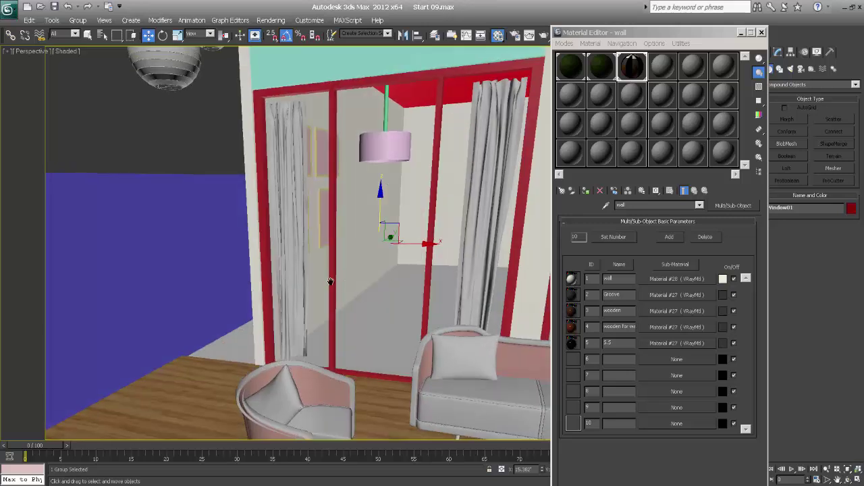
pyautogui.scroll(3, 465, 261)
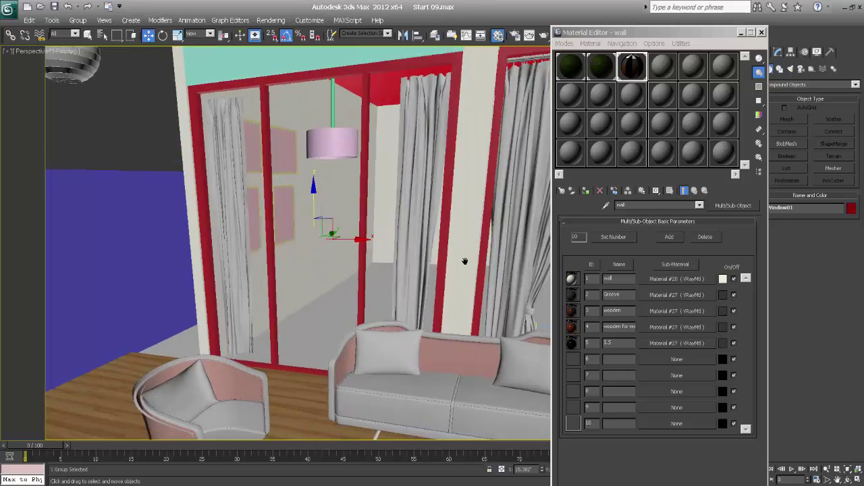
# Name sub-material slot 6 'window frame' and fill it with a copy of Material #27 from slot 5.
pyautogui.click(613, 360)
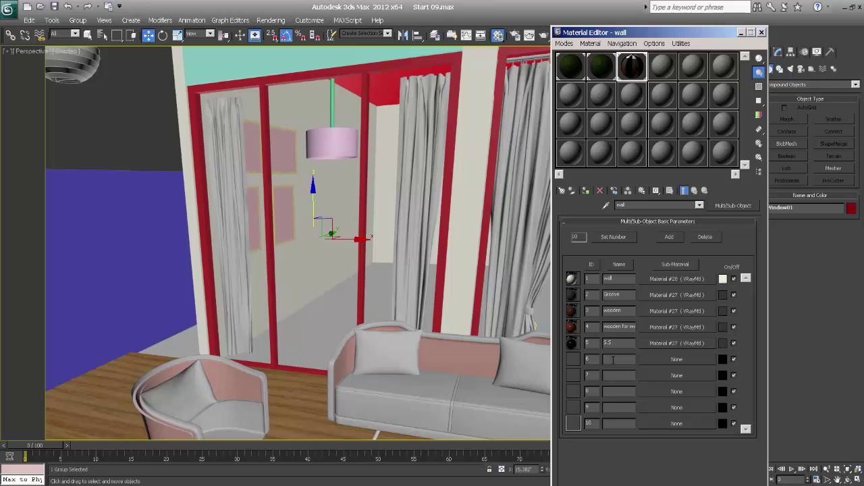
pyautogui.write('window frame')
pyautogui.press('Return')
pyautogui.moveTo(692, 344); pyautogui.dragTo(688, 361)
pyautogui.click(633, 302)
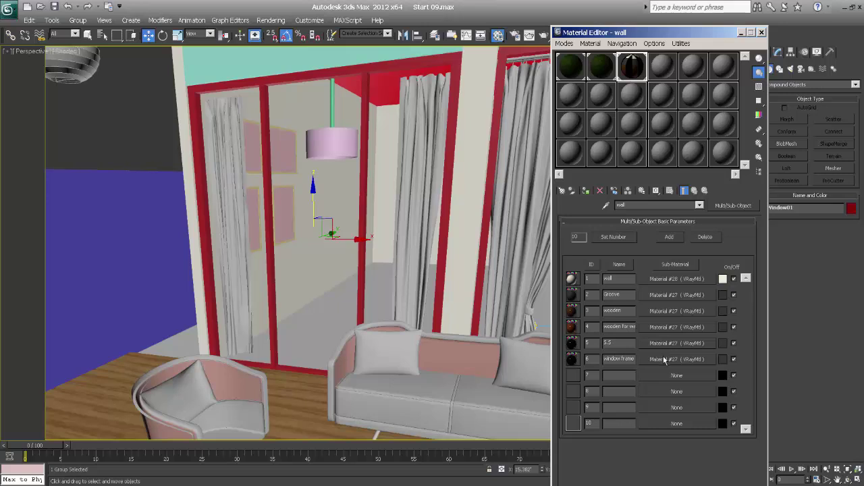
pyautogui.click(663, 358)
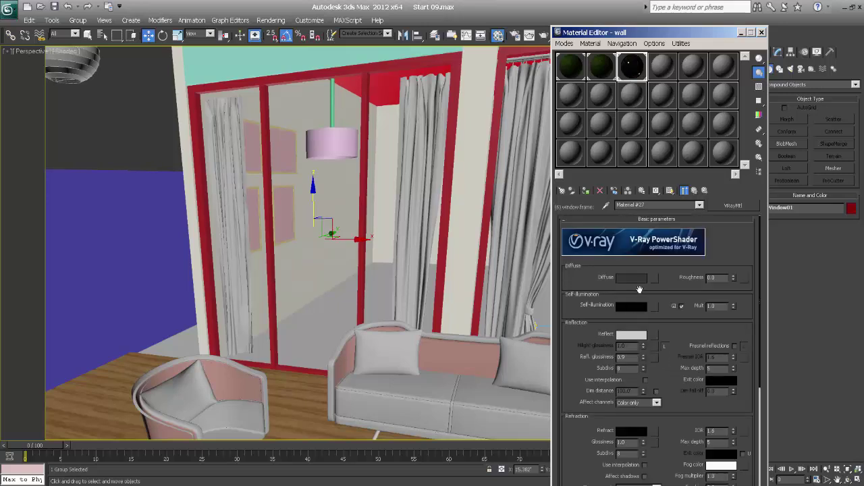
# Set the window frame's reflection to dark grey (RGB 35) and its diffuse to pale beige.
pyautogui.click(631, 335)
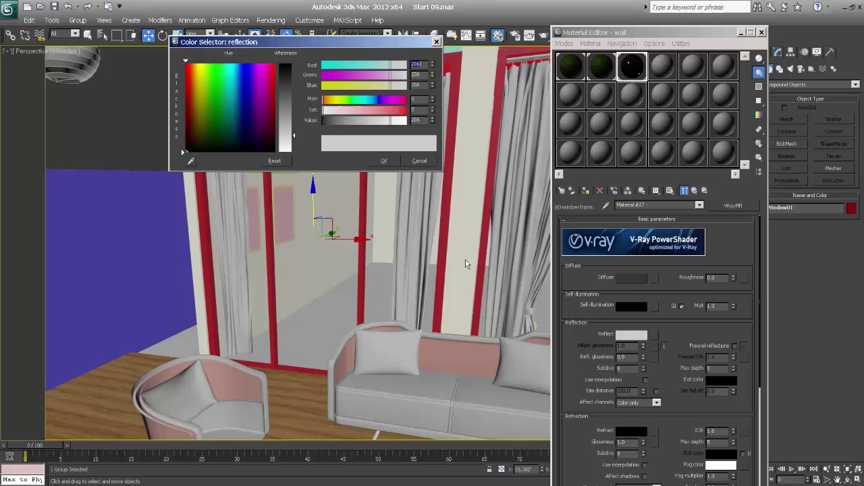
pyautogui.click(290, 88)
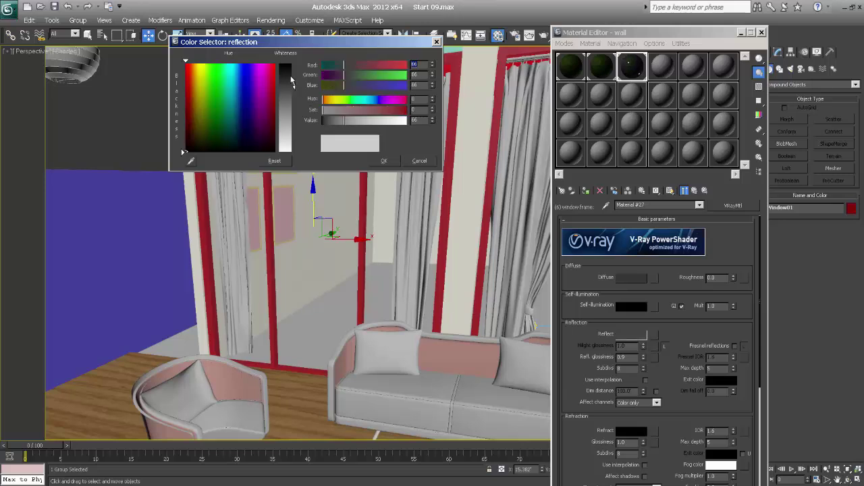
pyautogui.moveTo(291, 79); pyautogui.dragTo(290, 75)
pyautogui.click(385, 161)
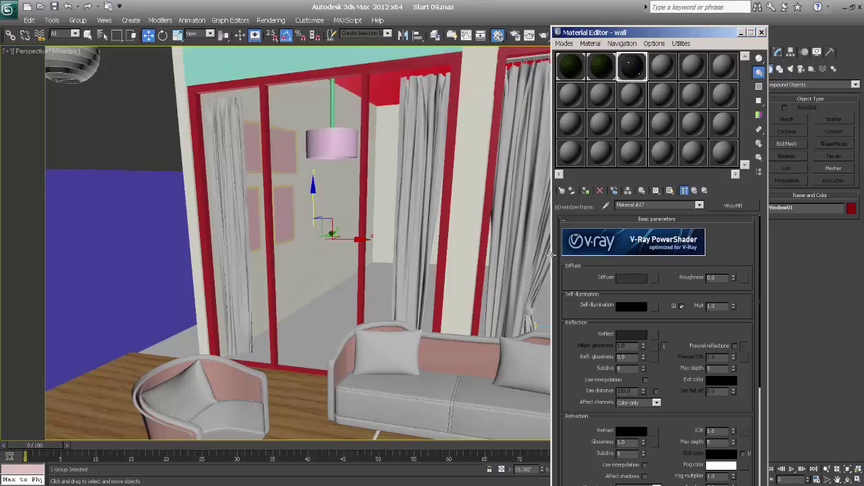
pyautogui.click(622, 277)
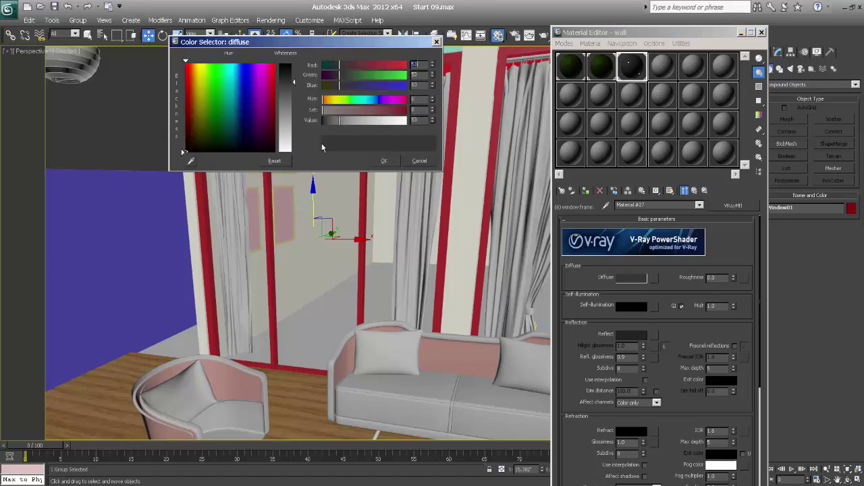
pyautogui.moveTo(205, 96); pyautogui.dragTo(195, 81)
pyautogui.moveTo(293, 101); pyautogui.dragTo(294, 120)
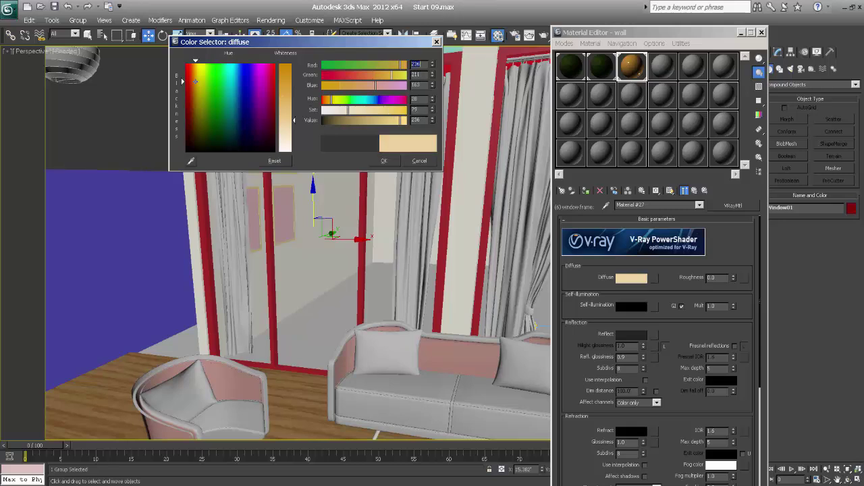
pyautogui.click(384, 161)
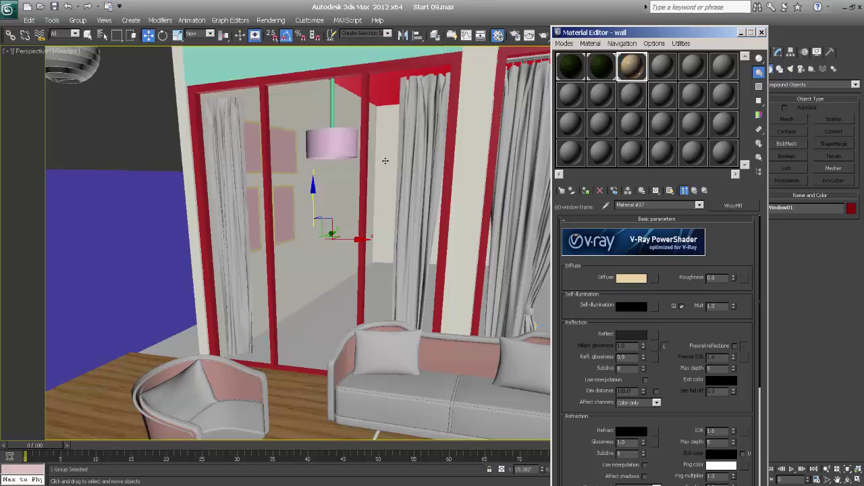
pyautogui.click(694, 193)
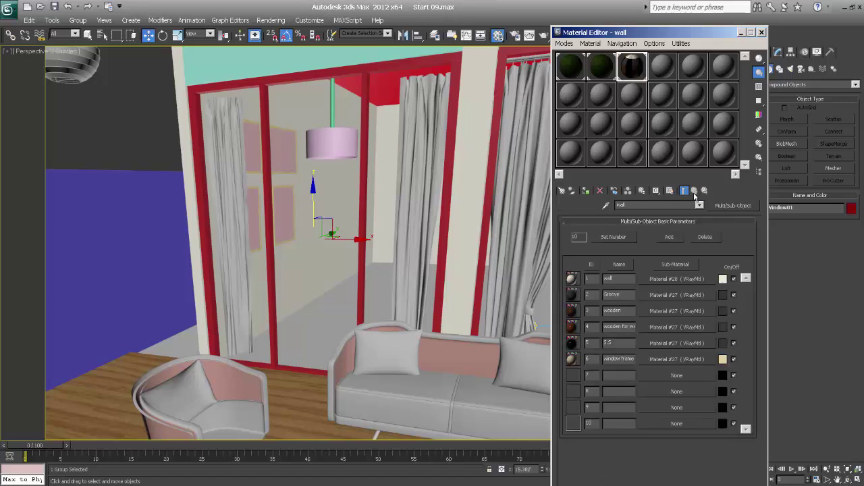
# Set the window frame's reflection glossiness to 1.0.
pyautogui.click(654, 363)
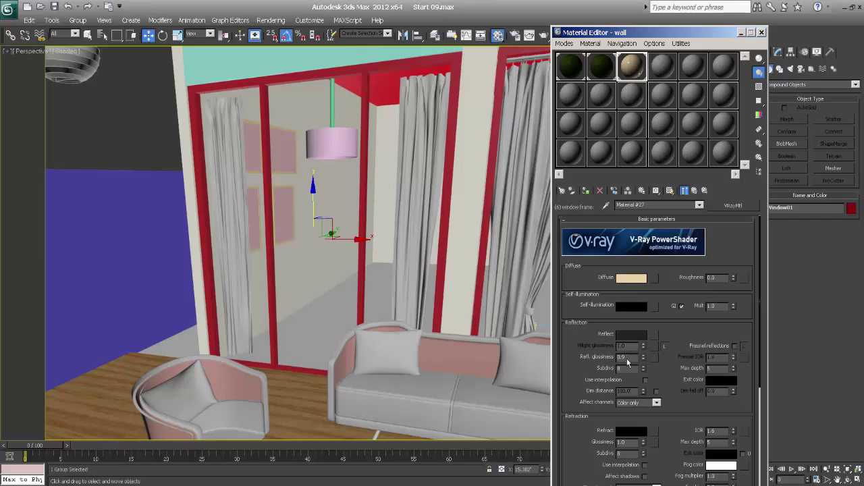
pyautogui.write('1')
pyautogui.press('Return')
pyautogui.click(667, 334)
pyautogui.moveTo(670, 335); pyautogui.dragTo(669, 337)
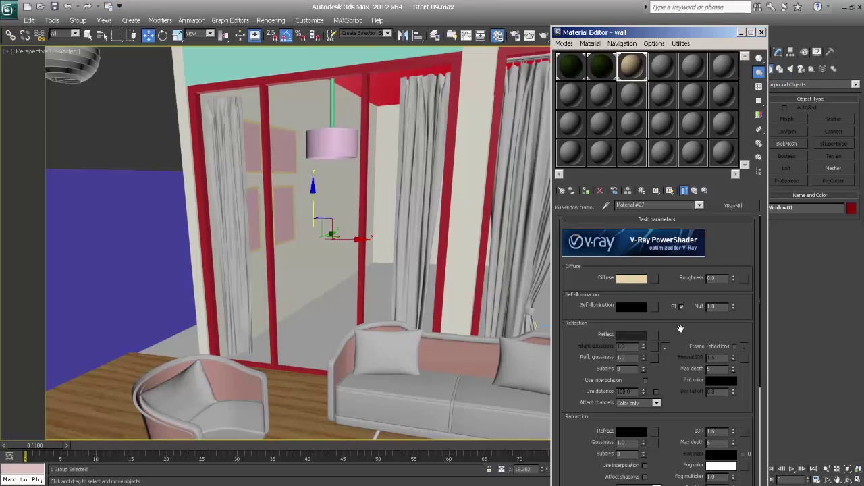
pyautogui.moveTo(679, 334); pyautogui.dragTo(680, 341)
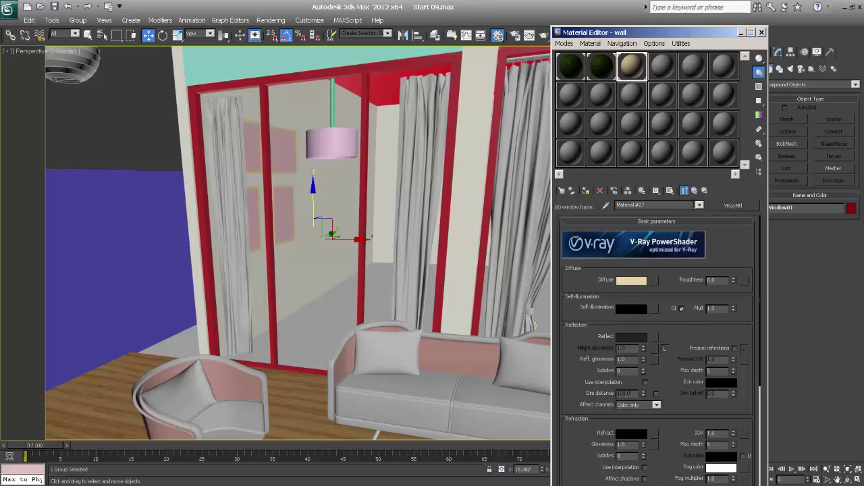
# Open the Window01 group for editing.
pyautogui.click(694, 191)
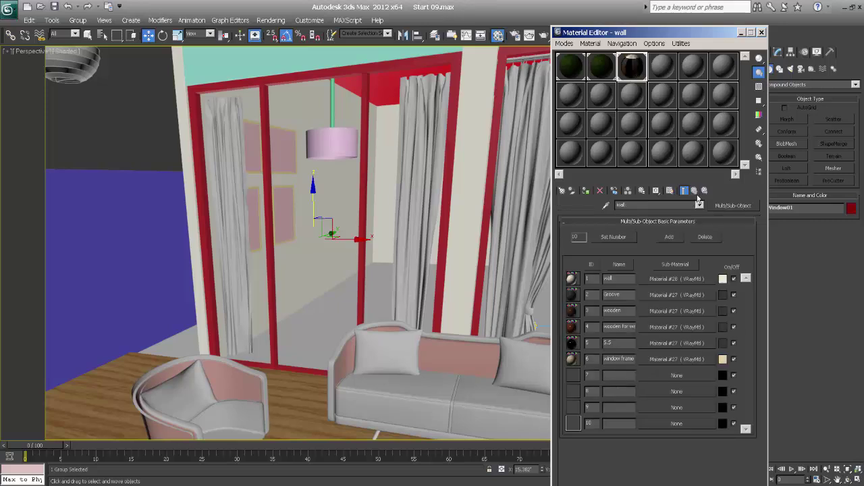
pyautogui.moveTo(668, 38); pyautogui.dragTo(539, 48)
pyautogui.click(779, 53)
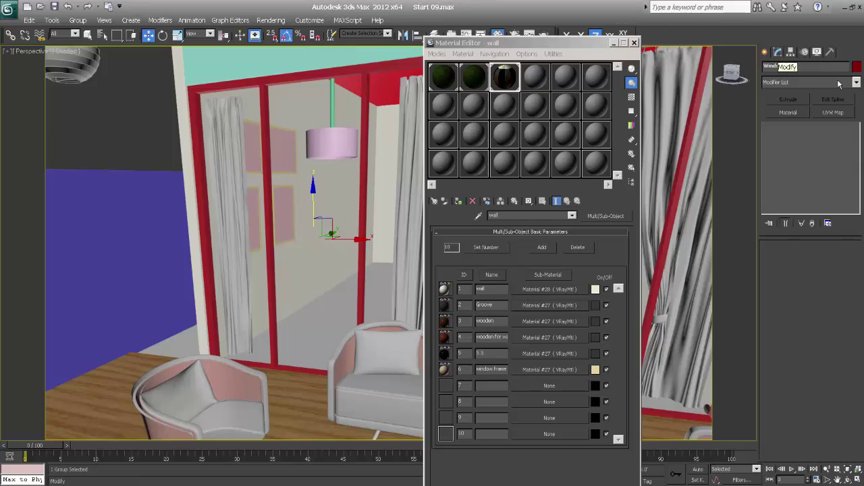
pyautogui.press('F3')
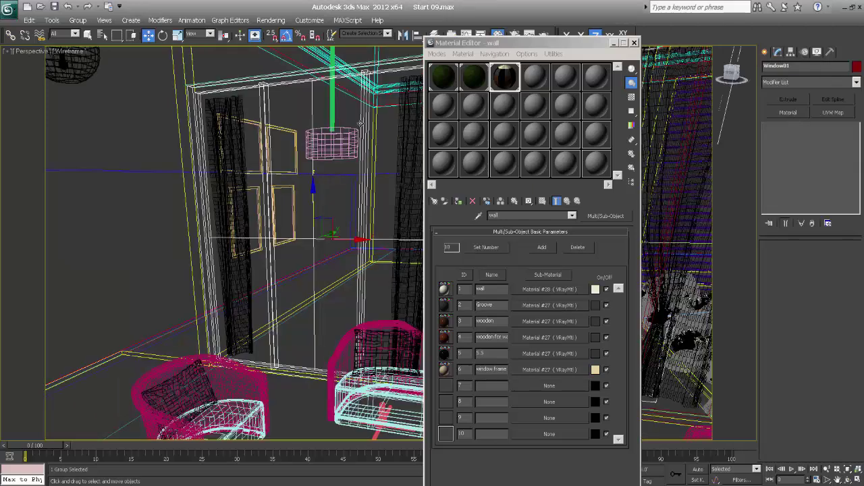
pyautogui.press('F3')
pyautogui.click(78, 21)
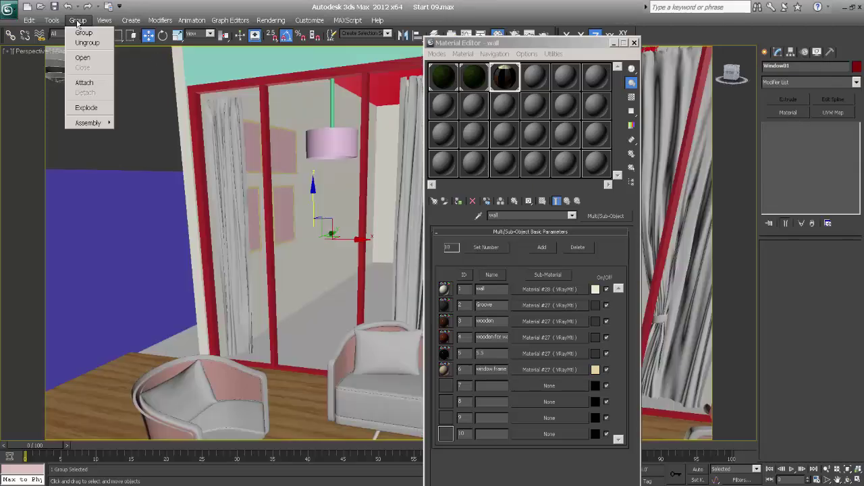
pyautogui.click(82, 57)
# Give the Window01 frame a Material modifier with ID 6 and assign it the wall material.
pyautogui.press('F3')
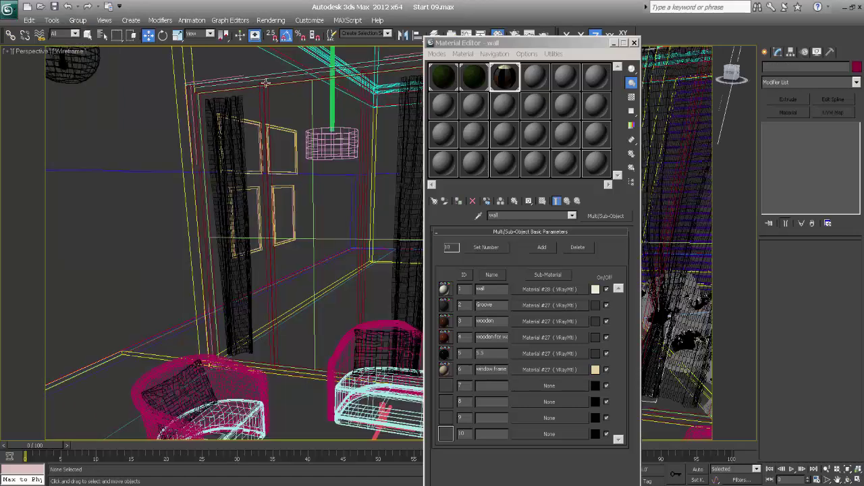
pyautogui.click(266, 83)
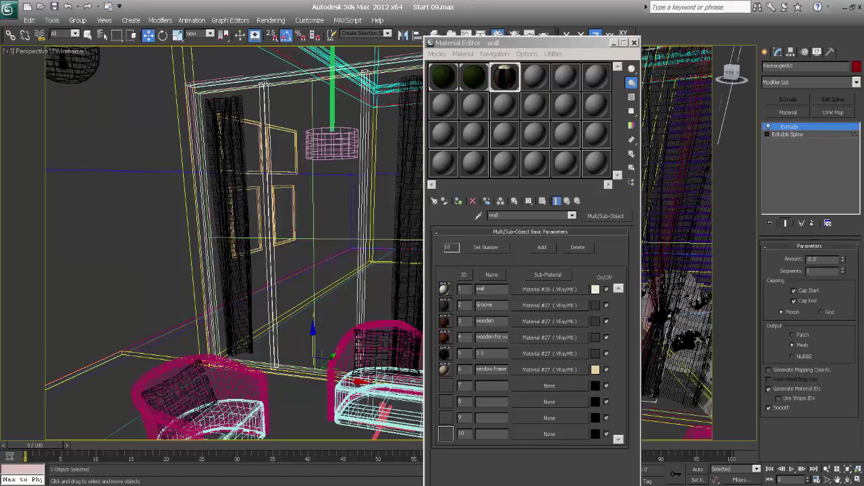
pyautogui.click(794, 115)
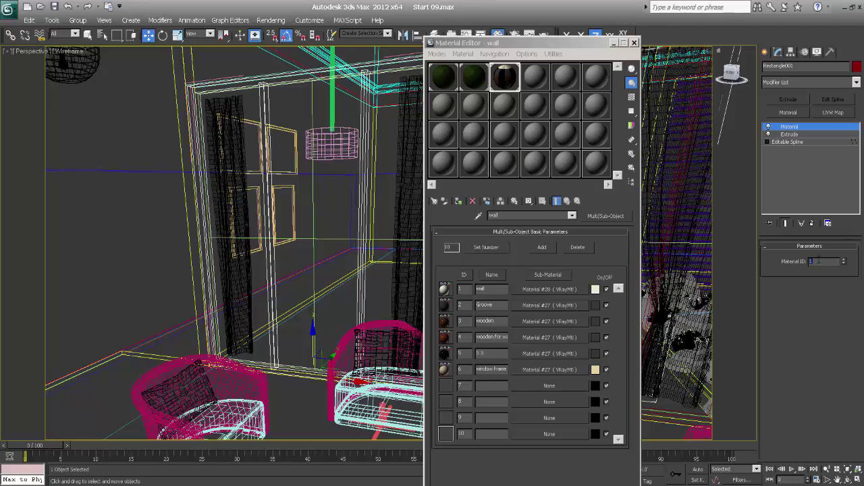
pyautogui.click(459, 201)
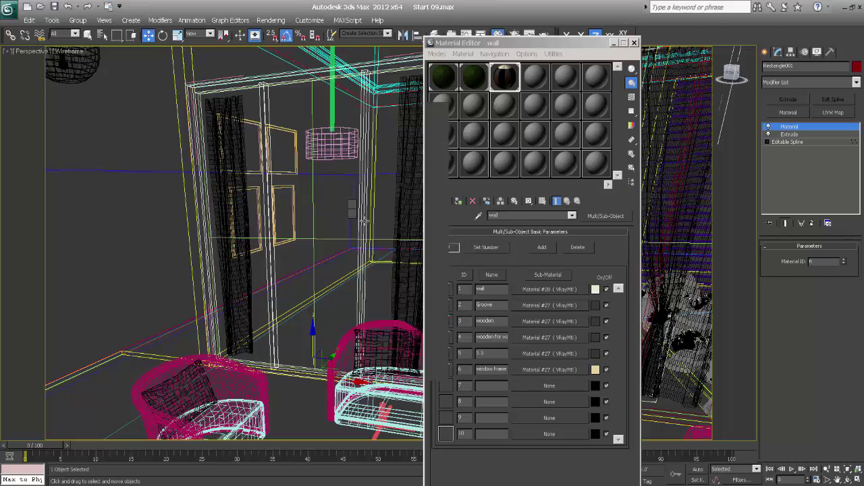
pyautogui.press('F3')
pyautogui.click(459, 202)
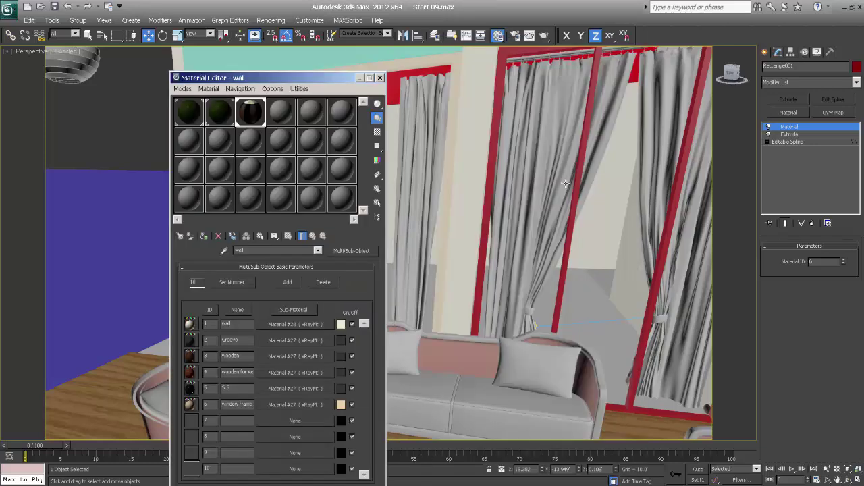
pyautogui.press('F3')
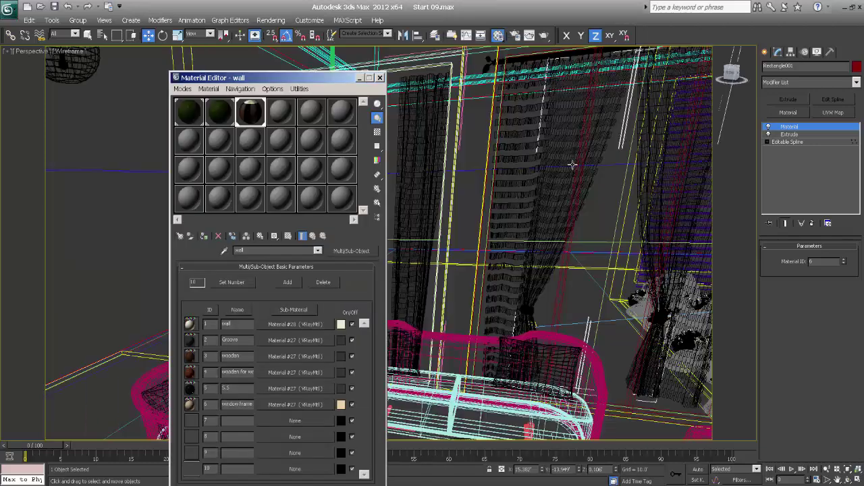
# Open the Window 02 group and give its frame Rectangle002 a Material modifier and the wall material.
pyautogui.click(561, 287)
pyautogui.press('F3')
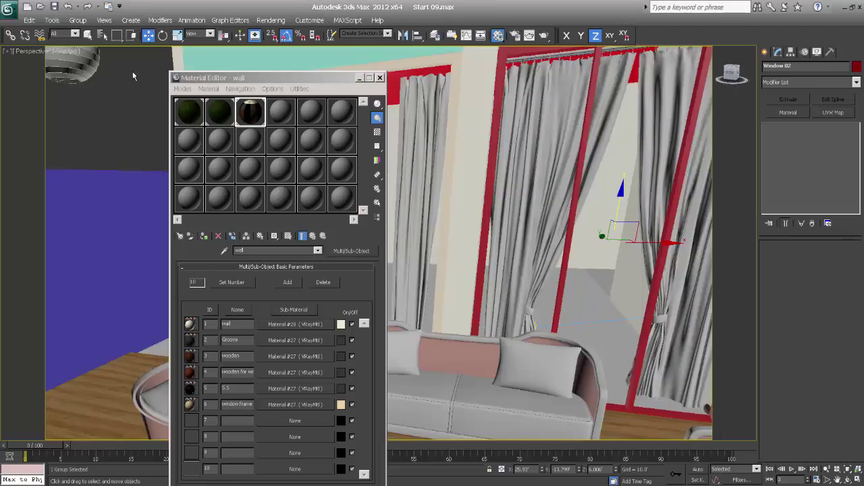
pyautogui.click(78, 20)
pyautogui.click(119, 87)
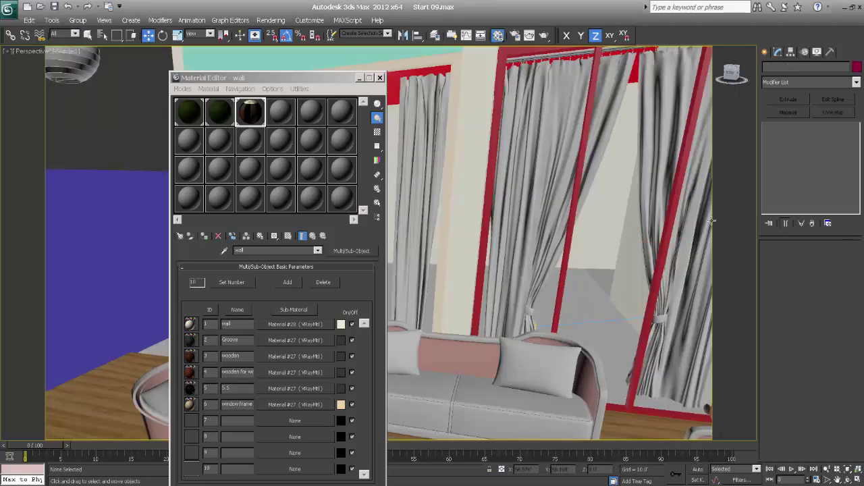
pyautogui.press('F3')
pyautogui.click(570, 235)
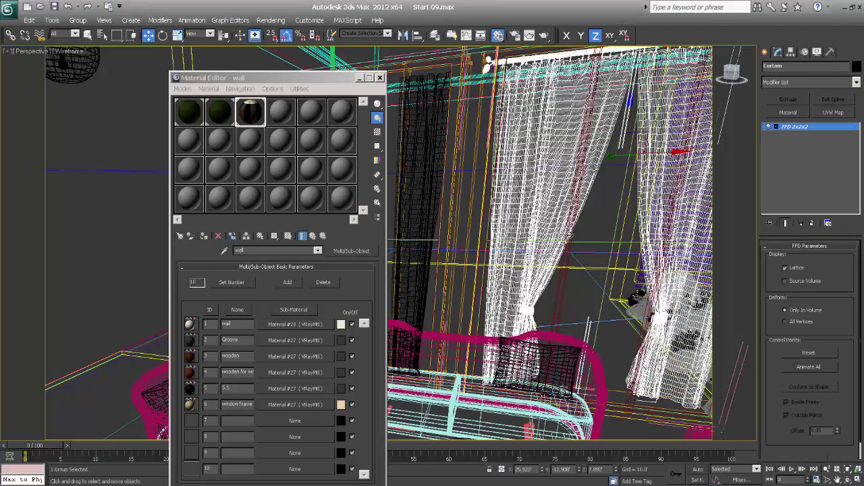
pyautogui.click(571, 234)
pyautogui.click(801, 115)
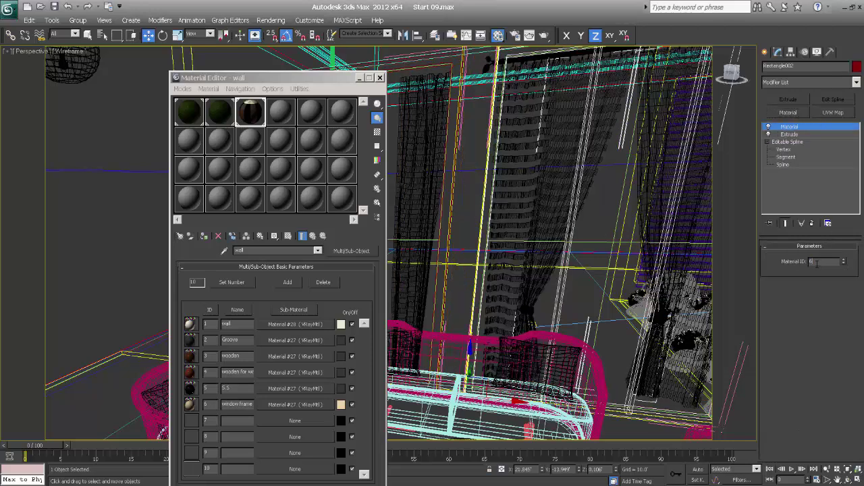
pyautogui.click(205, 236)
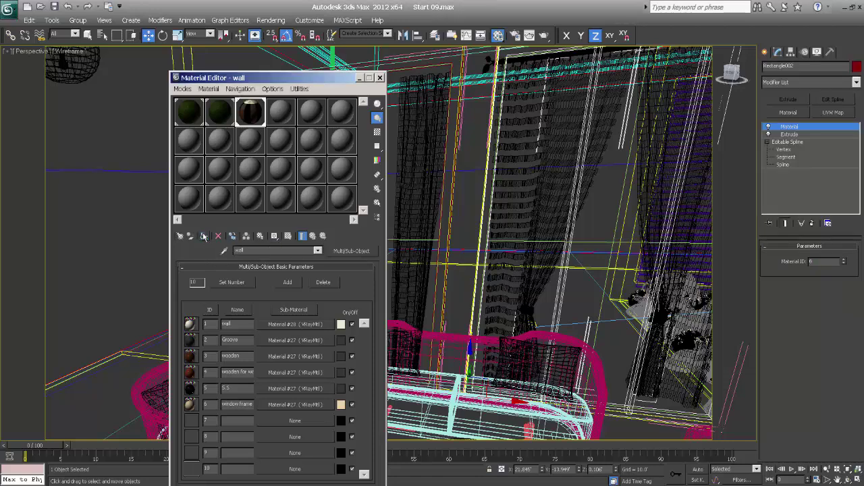
# Bring the upper balcony window into view and open its Window03 group for editing.
pyautogui.moveTo(240, 81); pyautogui.dragTo(169, 84)
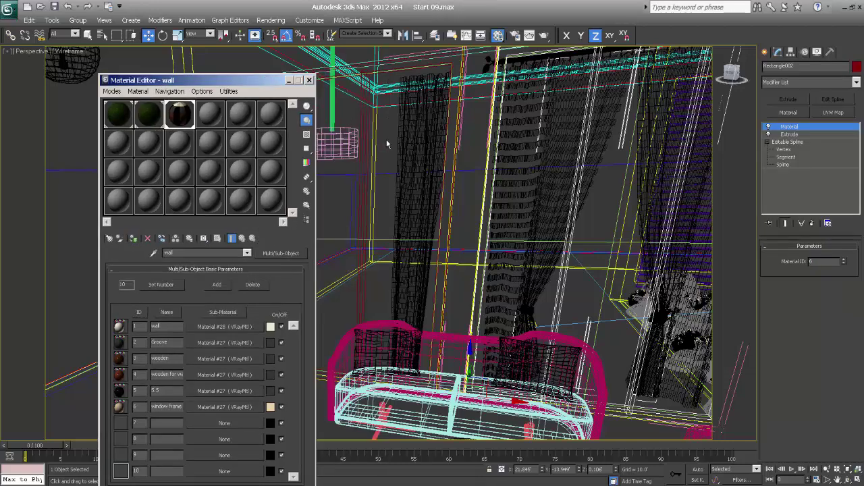
pyautogui.press('F3')
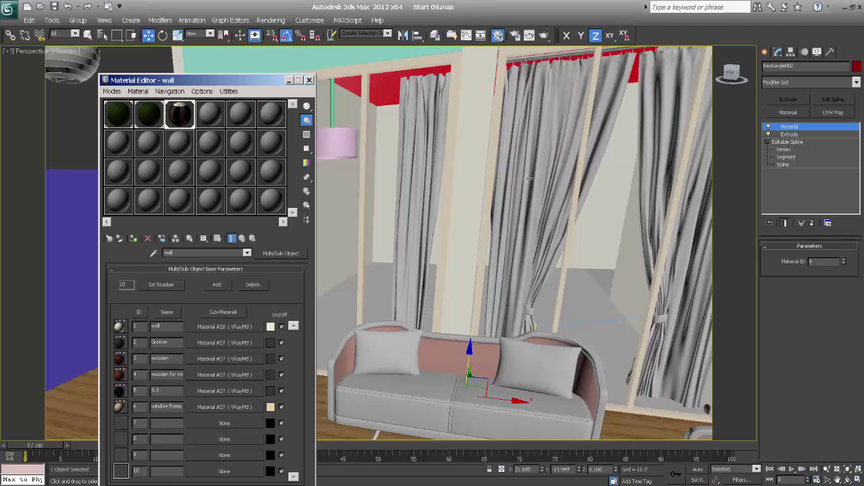
pyautogui.keyDown('alt'); pyautogui.moveTo(528, 178); pyautogui.dragTo(516, 284, button='middle'); pyautogui.keyUp('alt')
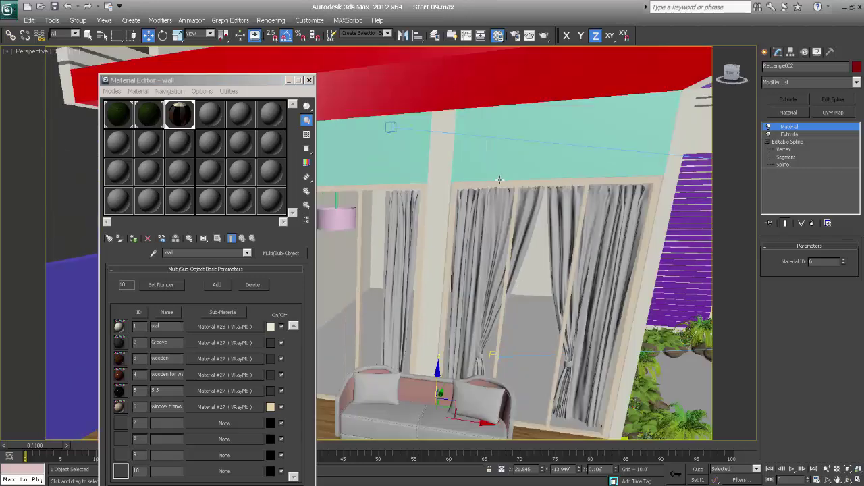
pyautogui.scroll(-3, 490, 181)
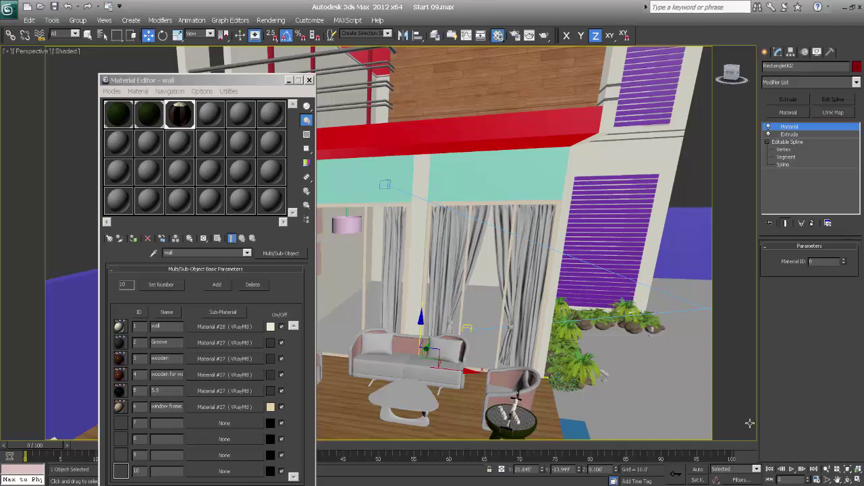
pyautogui.scroll(2, 539, 317)
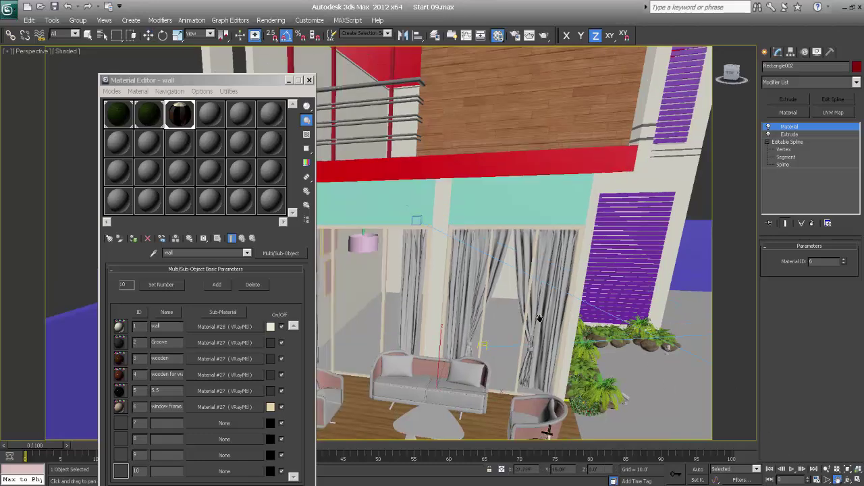
pyautogui.moveTo(539, 317); pyautogui.dragTo(480, 241, button='middle')
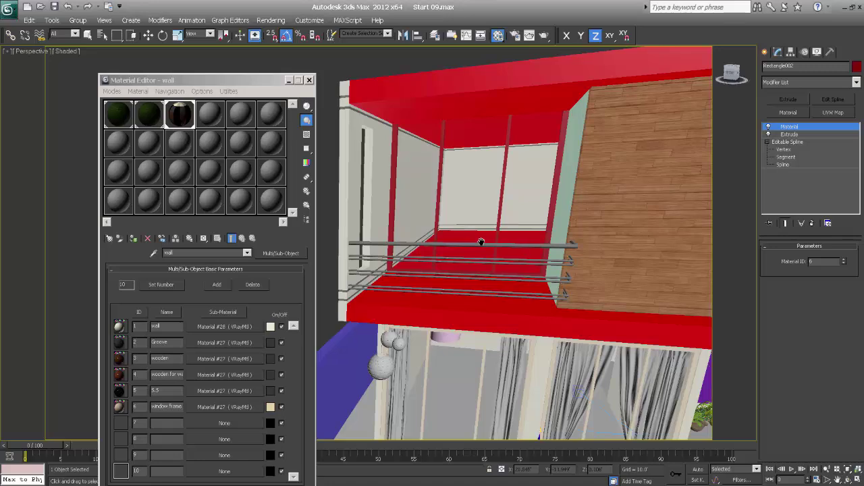
pyautogui.press('F3')
pyautogui.press('w')
pyautogui.click(440, 160)
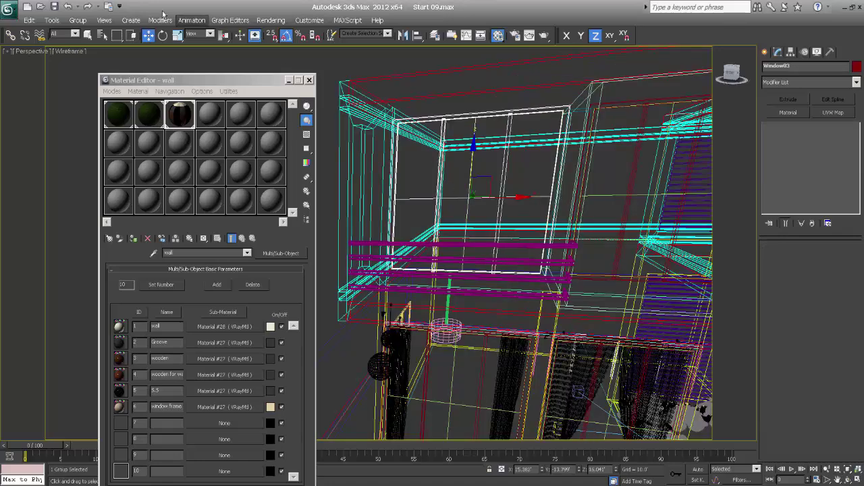
pyautogui.click(77, 20)
pyautogui.click(88, 43)
# Give the Window03 frame Rectangle003 a Material modifier with ID 6 and the wall material.
pyautogui.press('F3')
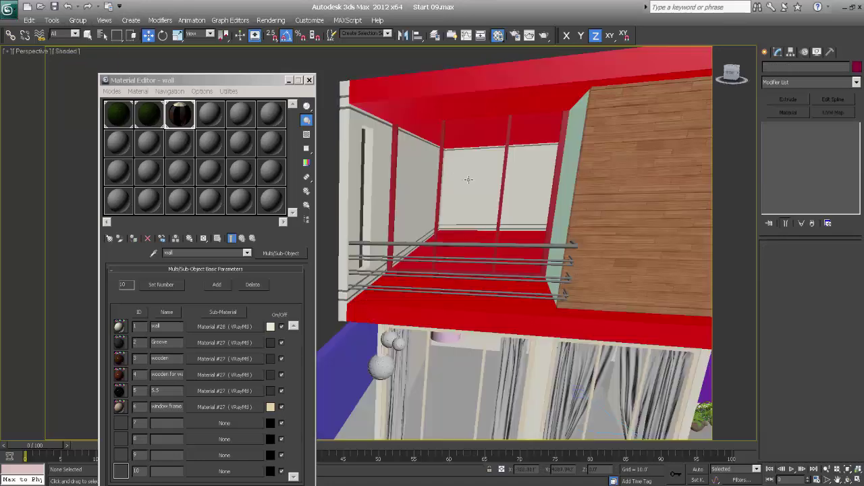
pyautogui.press('F3')
pyautogui.click(441, 164)
pyautogui.click(440, 163)
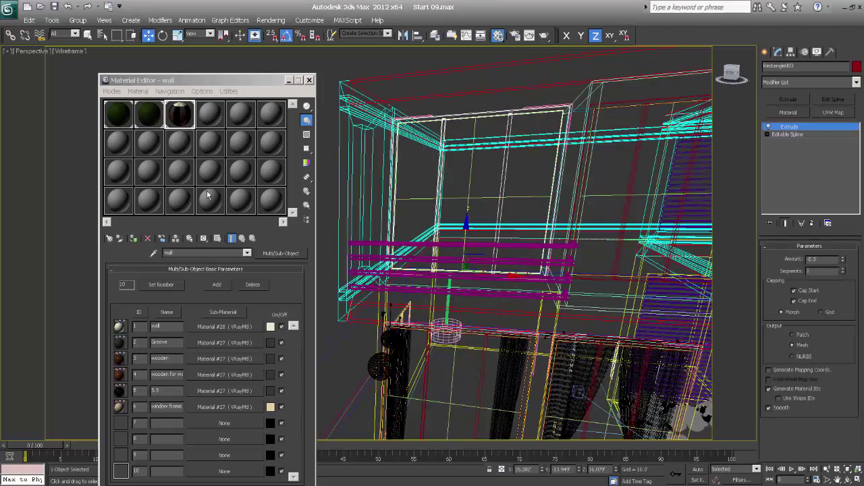
pyautogui.click(788, 113)
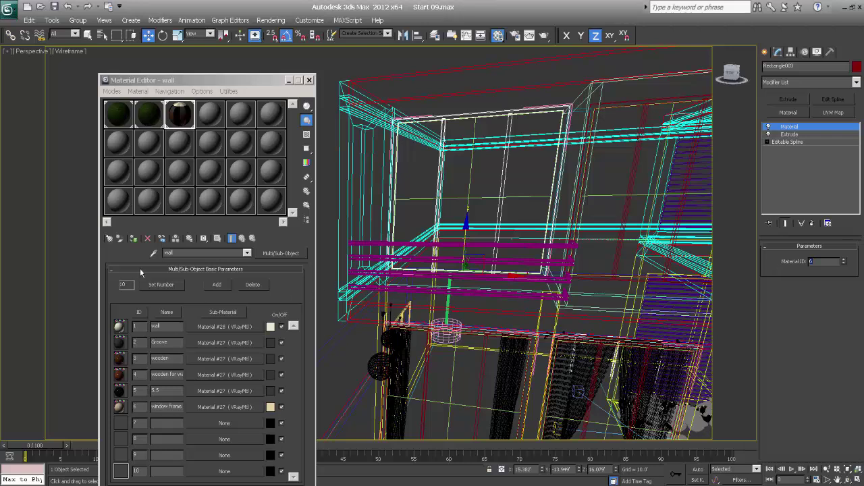
pyautogui.click(134, 240)
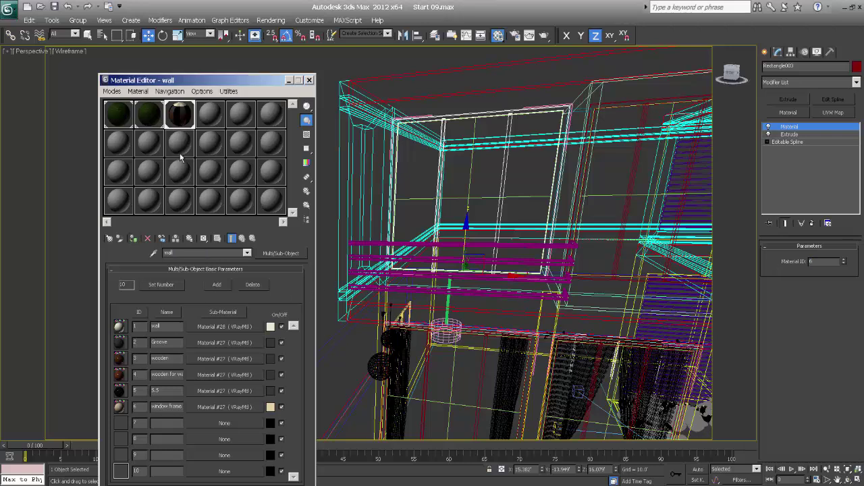
# Close the Material Editor and close the Window03 and Window 02 groups.
pyautogui.click(310, 80)
pyautogui.press('F3')
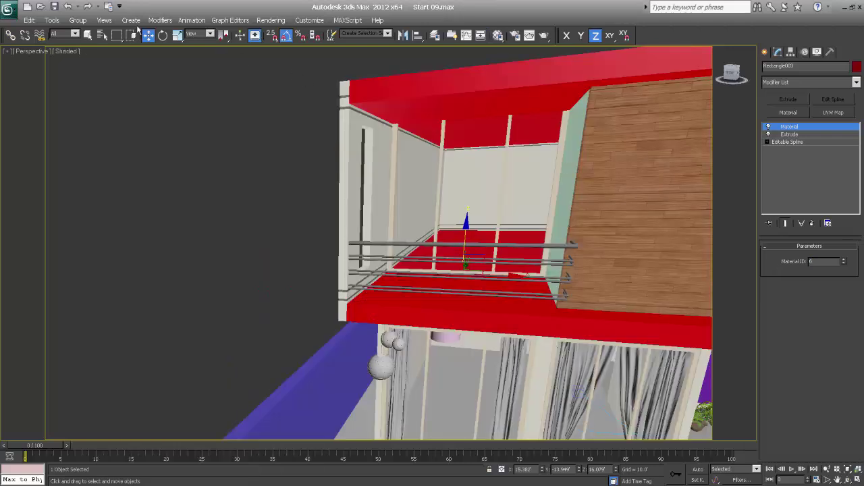
pyautogui.click(78, 19)
pyautogui.click(84, 67)
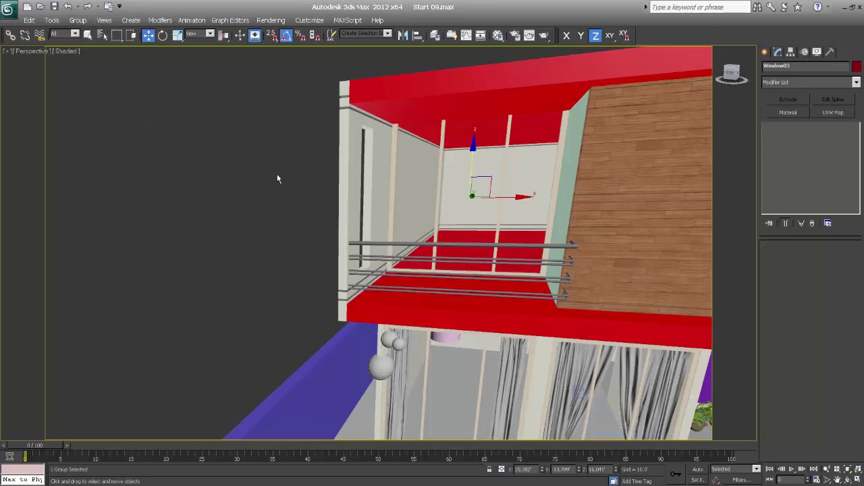
pyautogui.press('F3')
pyautogui.moveTo(594, 413); pyautogui.dragTo(560, 352, button='middle')
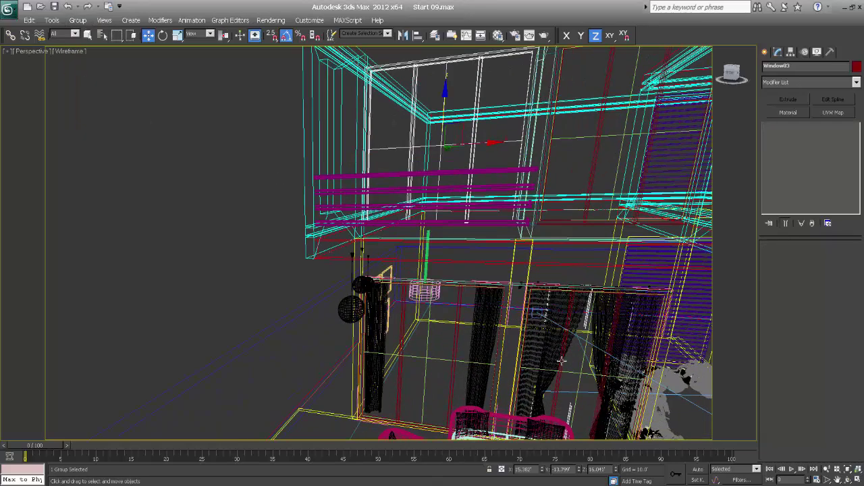
pyautogui.click(561, 362)
pyautogui.click(78, 20)
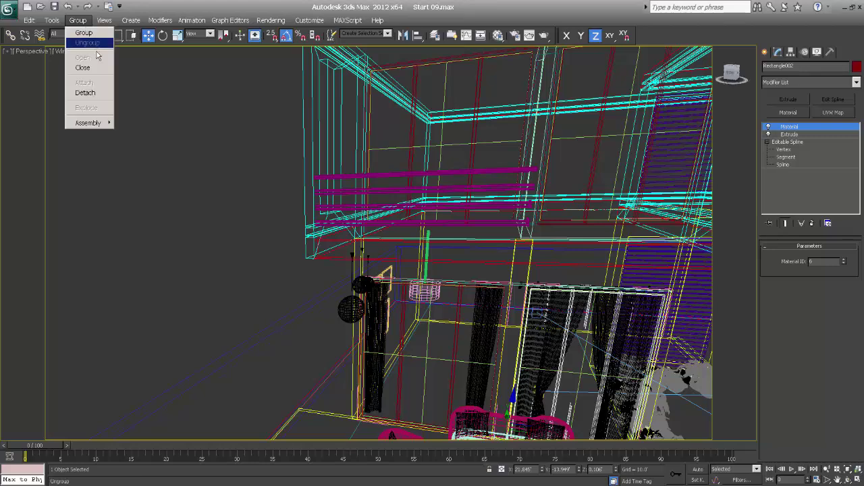
pyautogui.click(84, 68)
pyautogui.press('F3')
# Select and zoom to the hanging sphere lamp, then reopen the Material Editor with M.
pyautogui.moveTo(492, 218); pyautogui.dragTo(484, 209, button='middle')
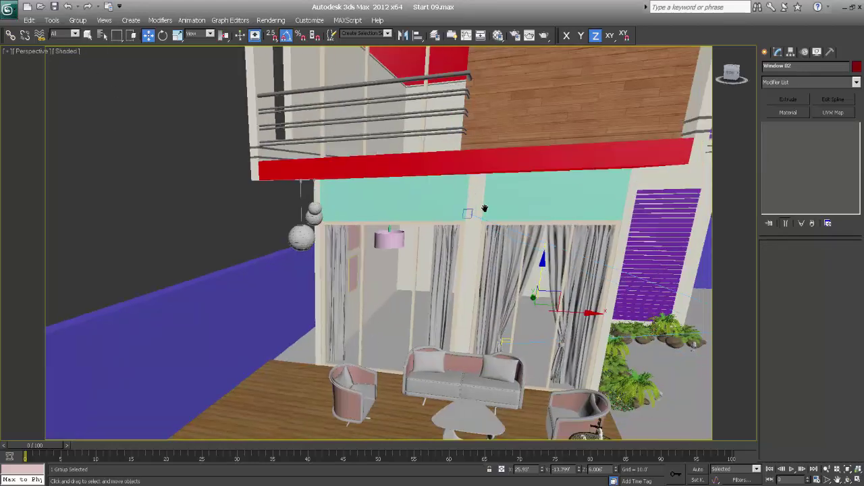
pyautogui.moveTo(479, 256); pyautogui.dragTo(464, 243, button='middle')
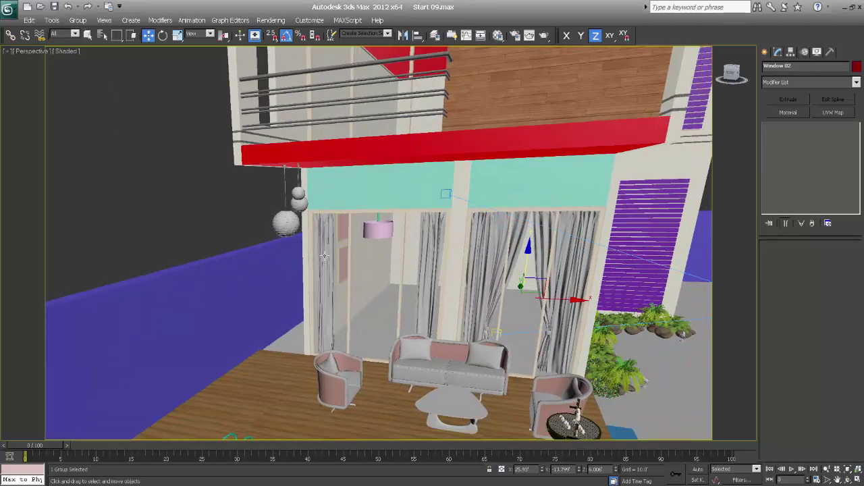
pyautogui.click(284, 226)
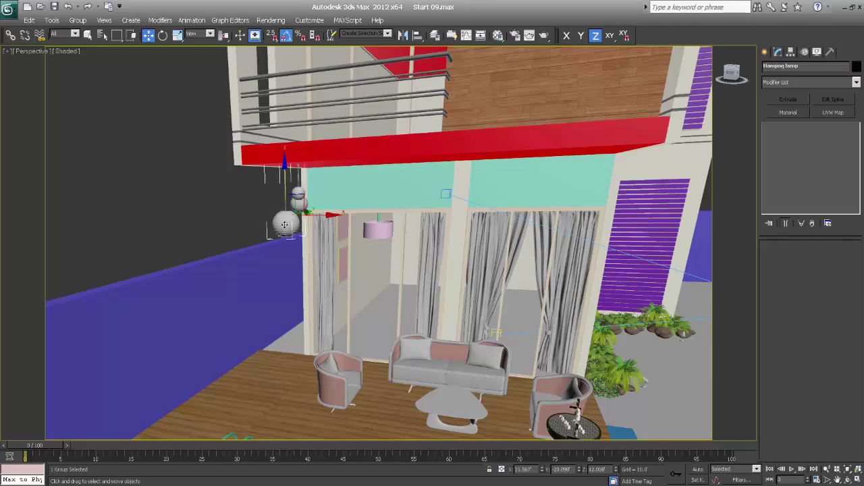
pyautogui.press('F3')
pyautogui.press('z')
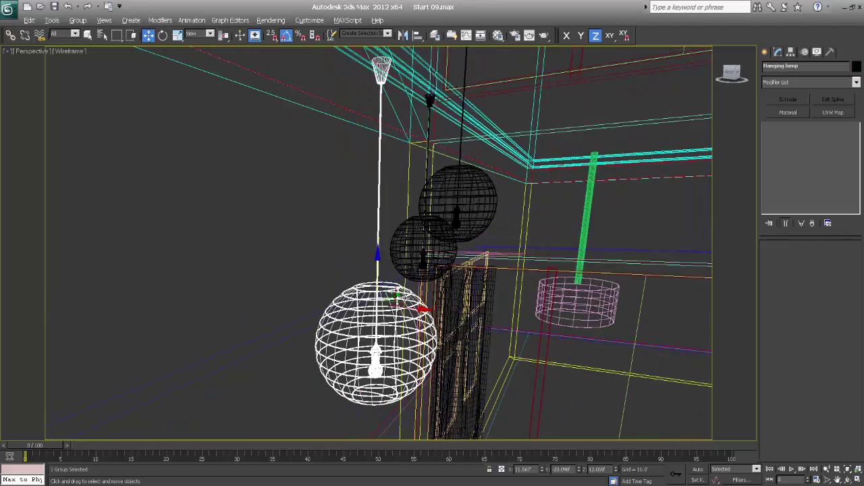
pyautogui.keyDown('alt'); pyautogui.moveTo(398, 295); pyautogui.dragTo(385, 295, button='middle'); pyautogui.keyUp('alt')
pyautogui.press('F3')
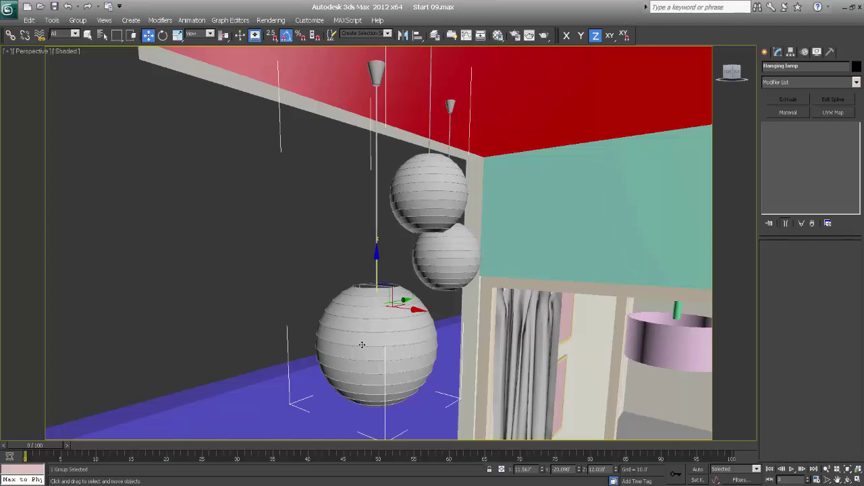
pyautogui.press('F3')
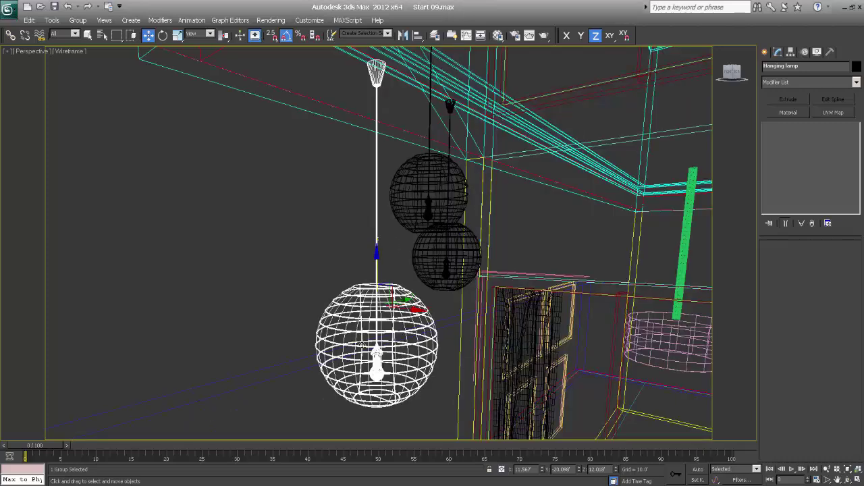
pyautogui.press('m')
pyautogui.moveTo(168, 80); pyautogui.dragTo(620, 44)
# Make the fourth material slot a VRayMtl and rename it 'Cloth Two sided'.
pyautogui.click(660, 80)
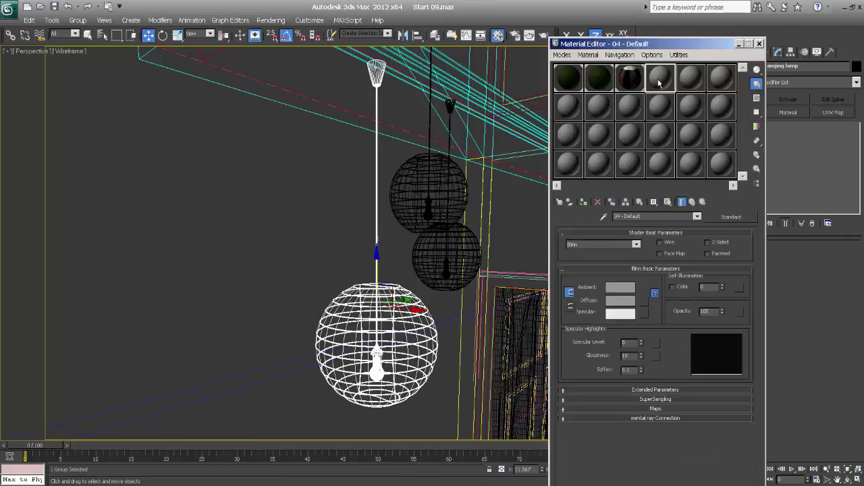
pyautogui.click(731, 217)
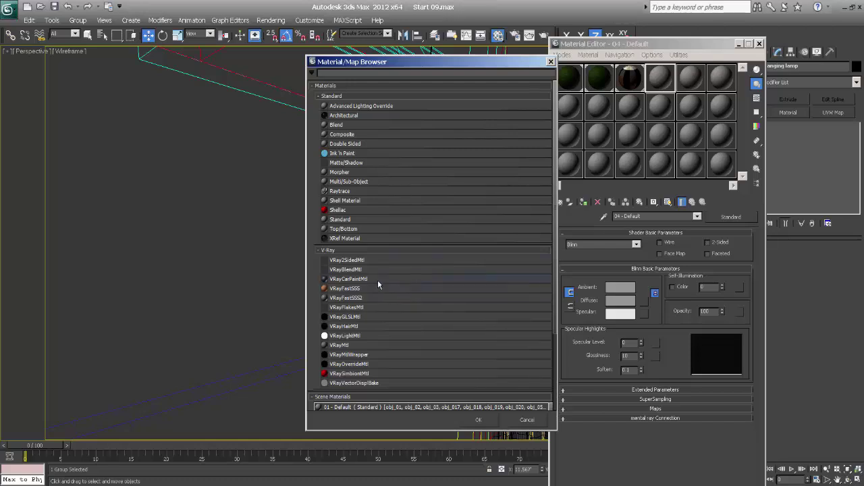
pyautogui.click(352, 345)
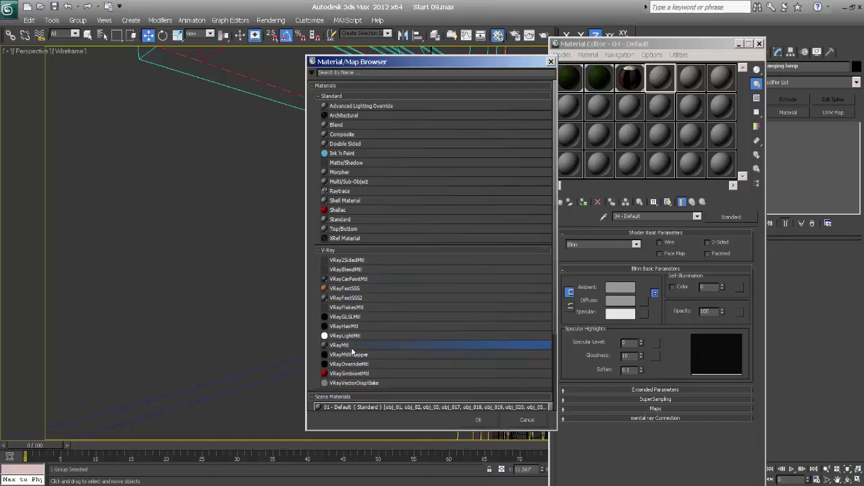
pyautogui.click(475, 419)
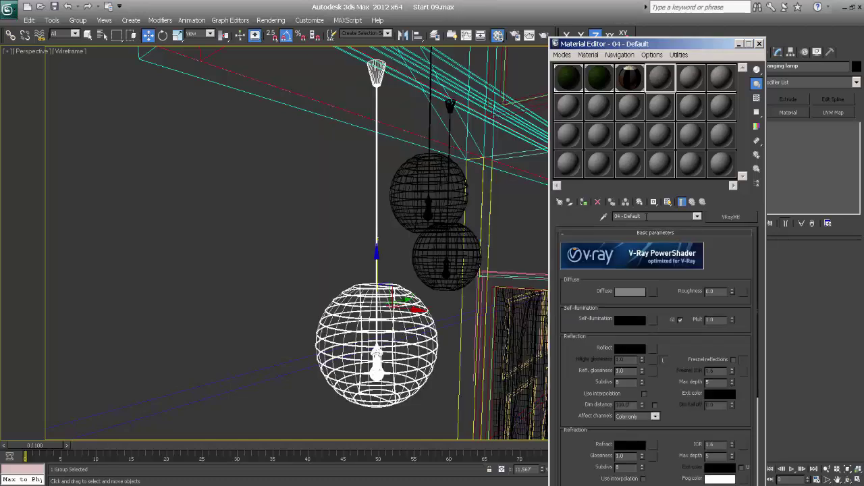
pyautogui.moveTo(646, 216); pyautogui.dragTo(497, 213)
pyautogui.write('Cloth Two sided')
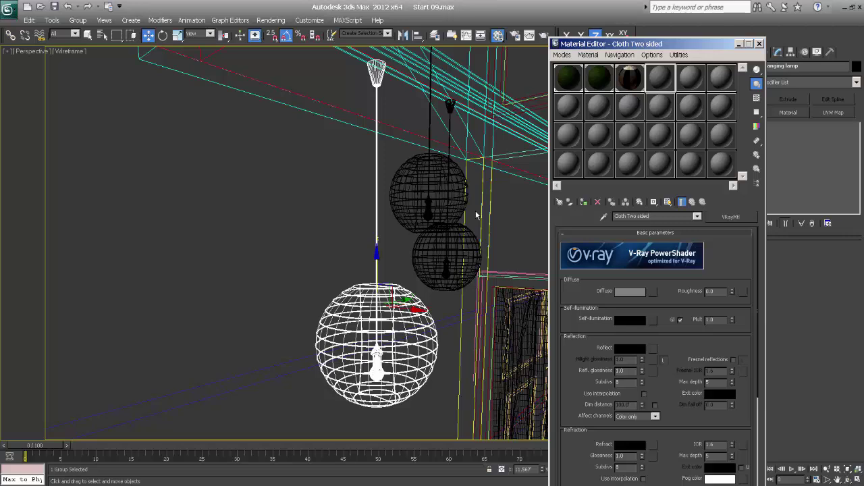
# Browse the diffuse map list, trying VRayCompTex, without assigning a map.
pyautogui.click(652, 291)
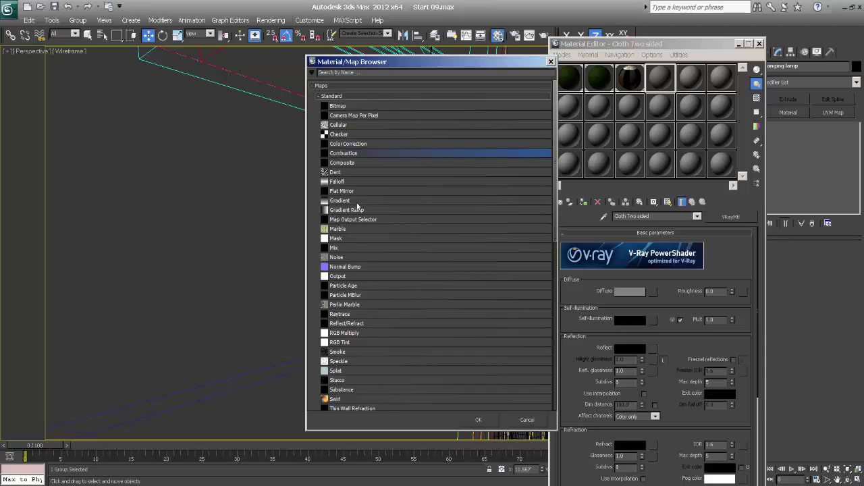
pyautogui.scroll(-8, 378, 276)
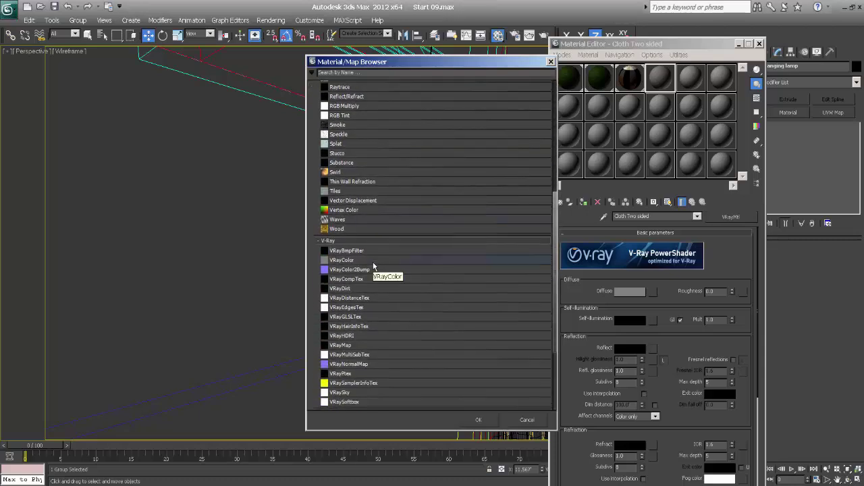
pyautogui.scroll(-2, 374, 266)
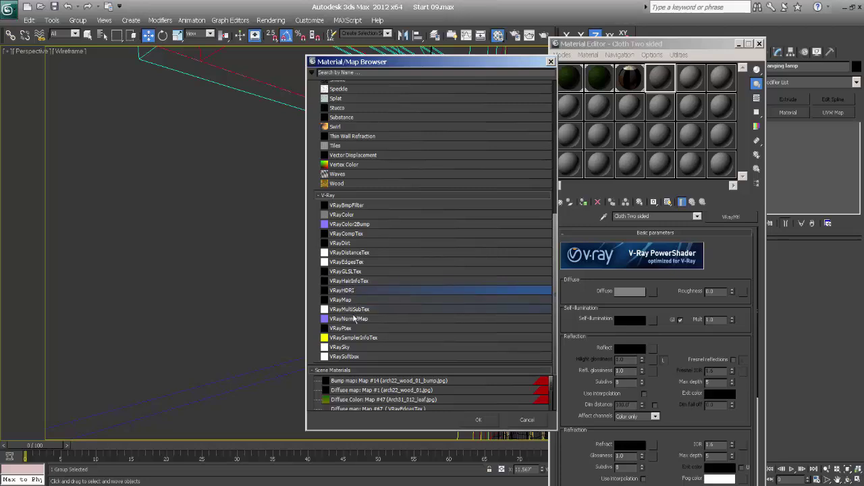
pyautogui.click(345, 236)
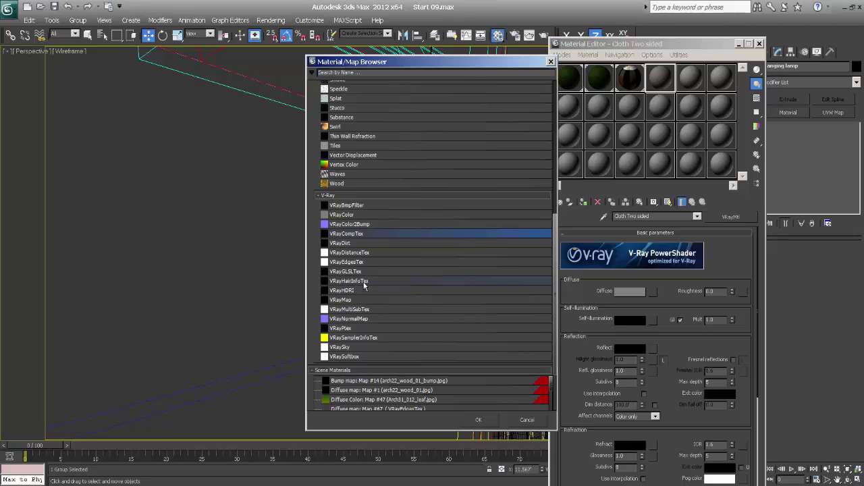
pyautogui.press('Escape')
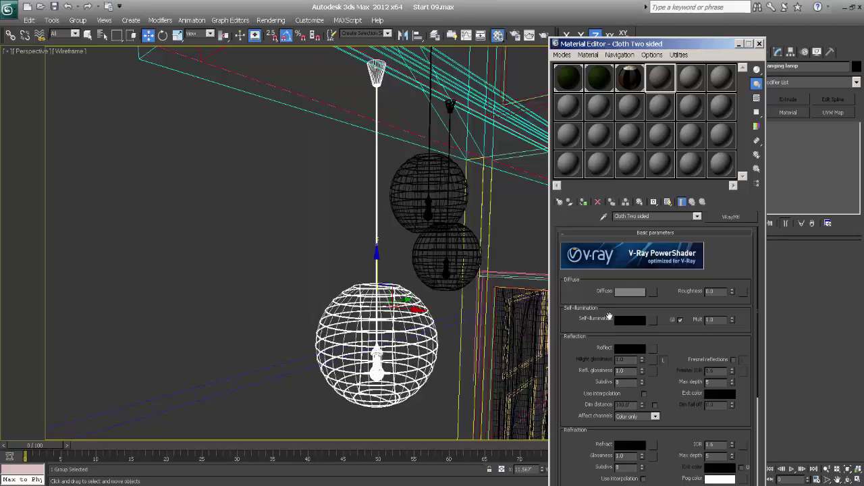
pyautogui.click(653, 292)
pyautogui.click(390, 253)
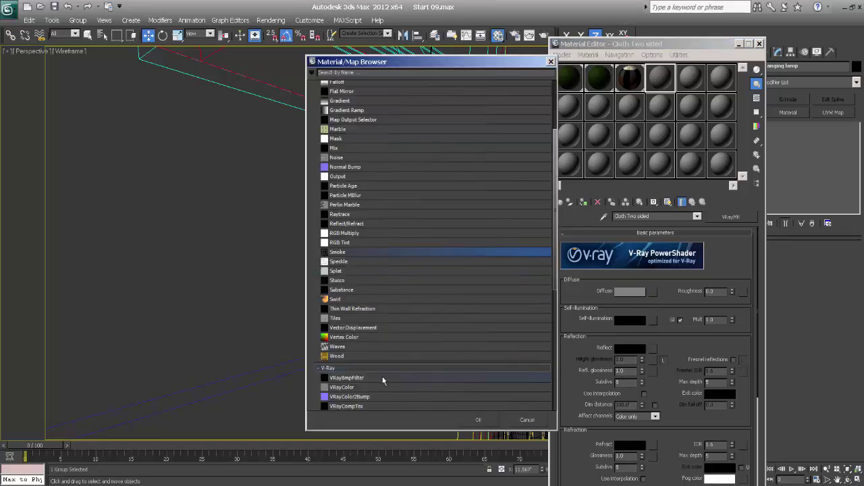
pyautogui.scroll(-5, 382, 376)
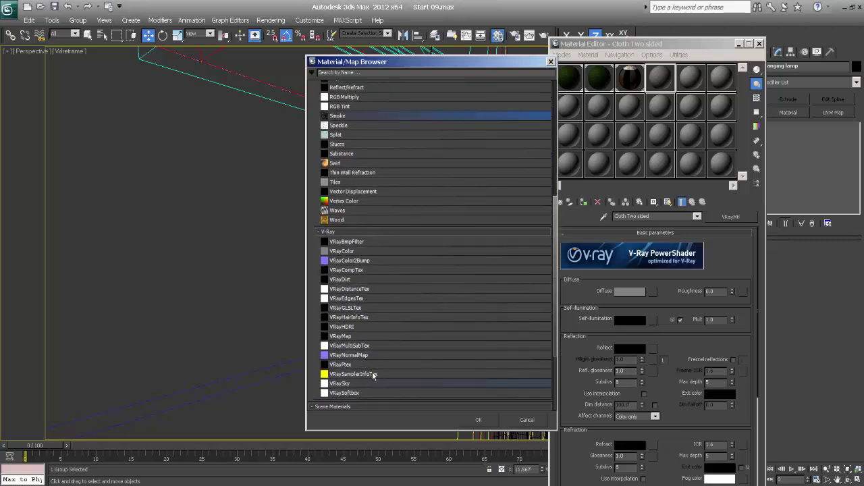
pyautogui.click(551, 62)
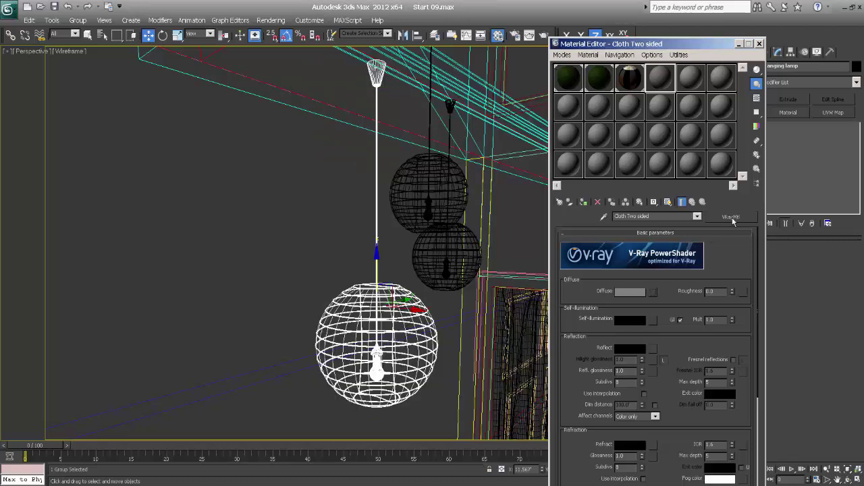
# Convert the material to VRay2SidedMtl, keeping the old VRayMtl as its front material.
pyautogui.click(731, 216)
pyautogui.click(350, 161)
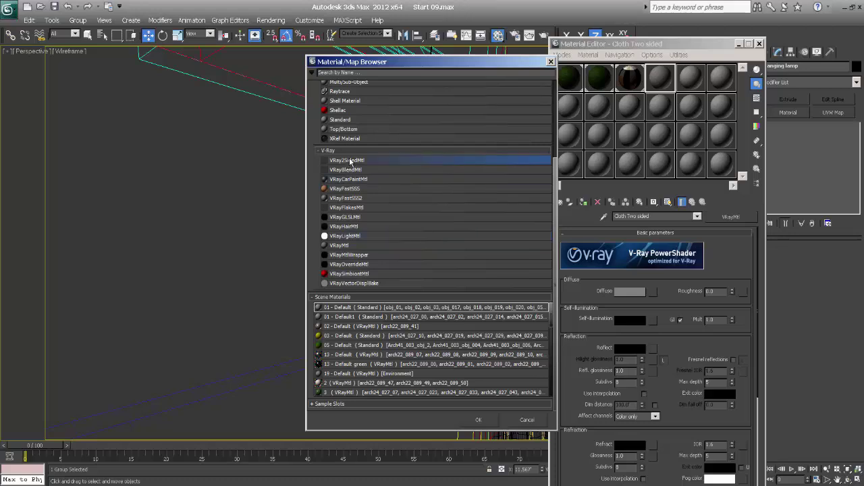
pyautogui.click(480, 420)
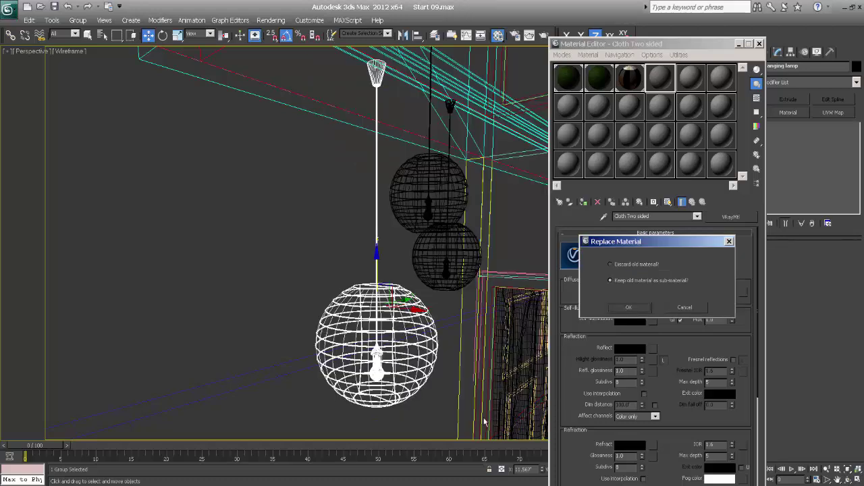
pyautogui.click(628, 307)
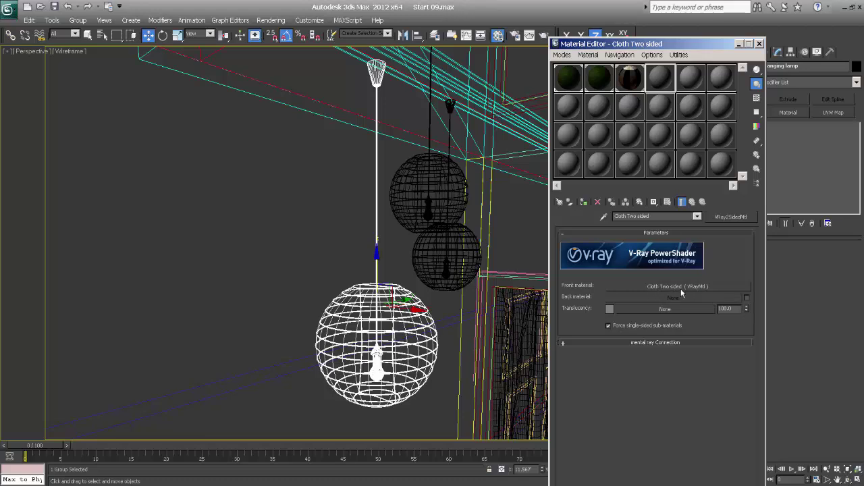
pyautogui.click(702, 287)
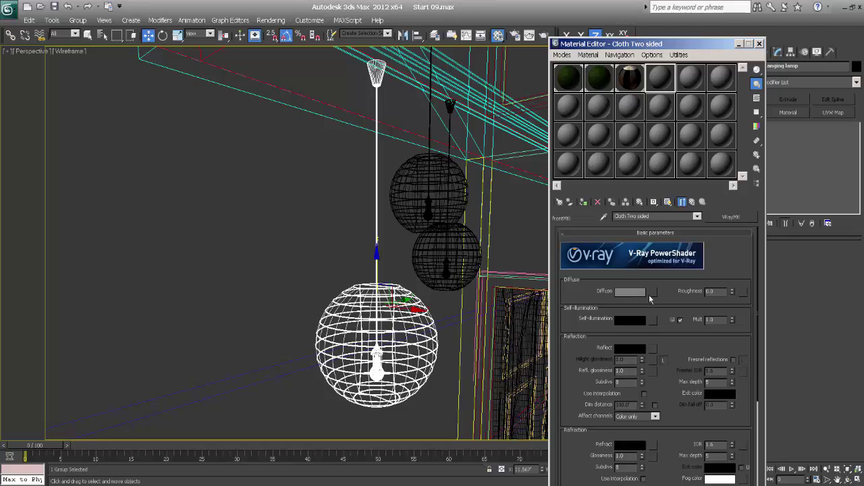
pyautogui.click(652, 291)
# Load the red fabric bitmap PC071322 from max materials > fabric as the front diffuse map.
pyautogui.scroll(2, 368, 152)
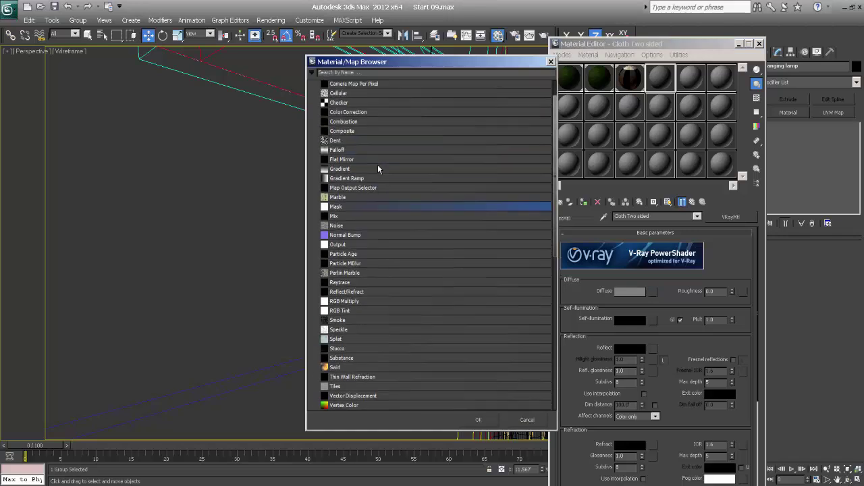
pyautogui.scroll(2, 378, 164)
pyautogui.doubleClick(334, 106)
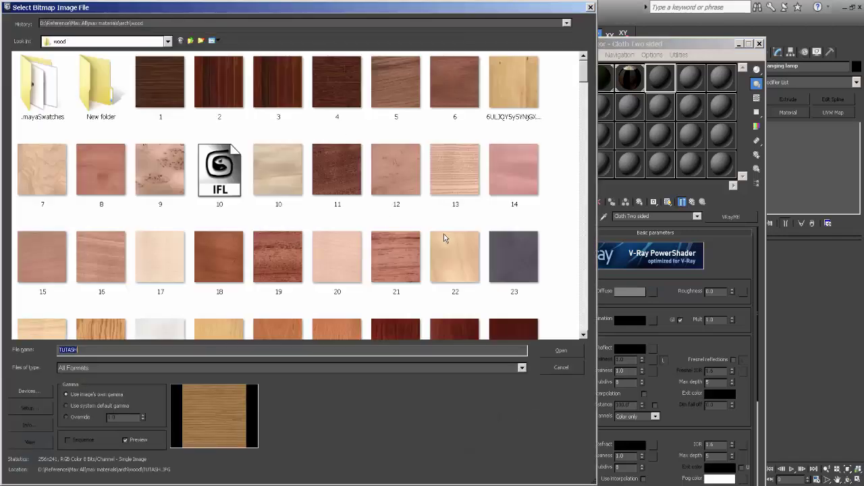
pyautogui.click(191, 41)
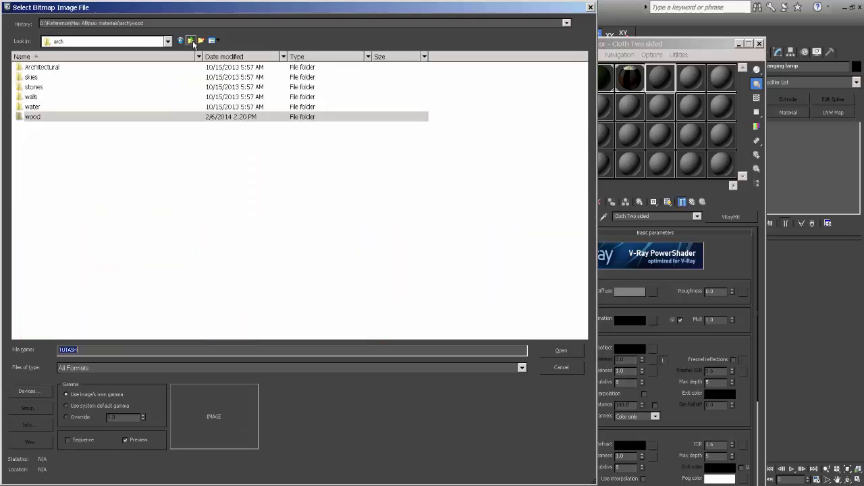
pyautogui.click(193, 41)
pyautogui.click(199, 128)
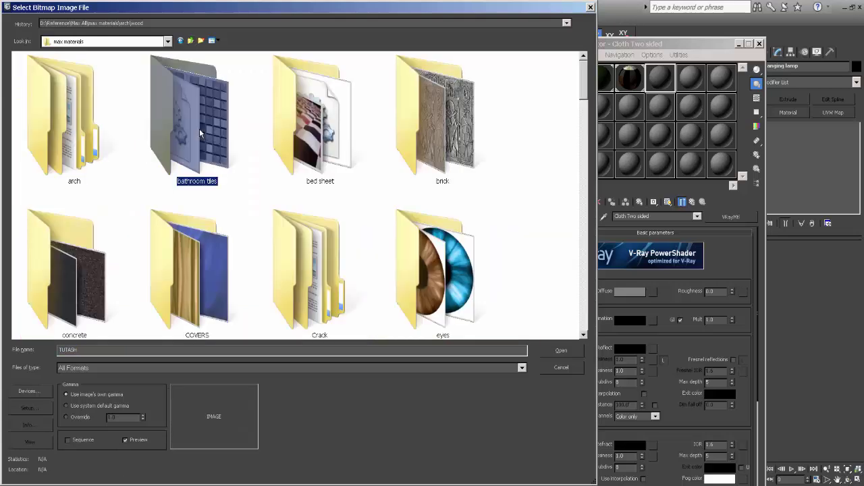
pyautogui.press('f')
pyautogui.press('Return')
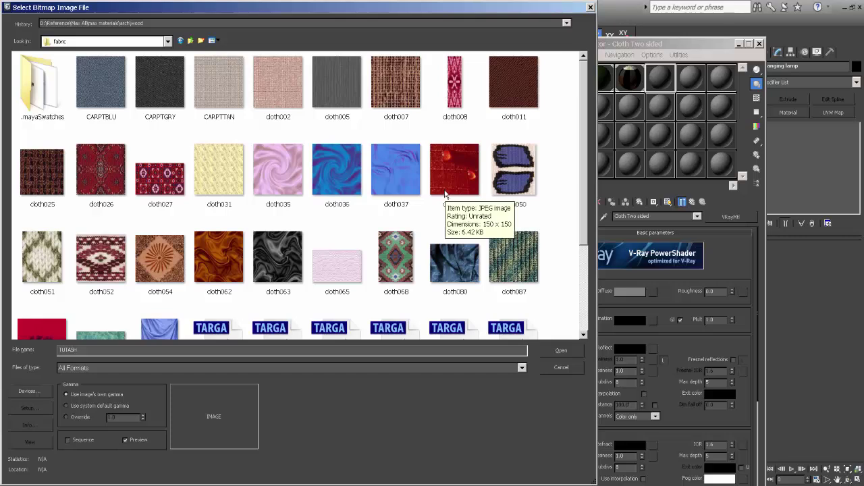
pyautogui.scroll(-3, 179, 233)
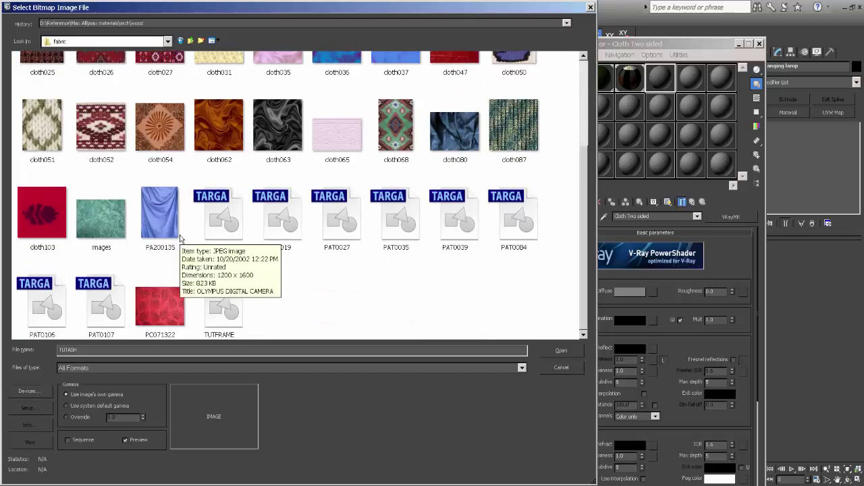
pyautogui.click(180, 318)
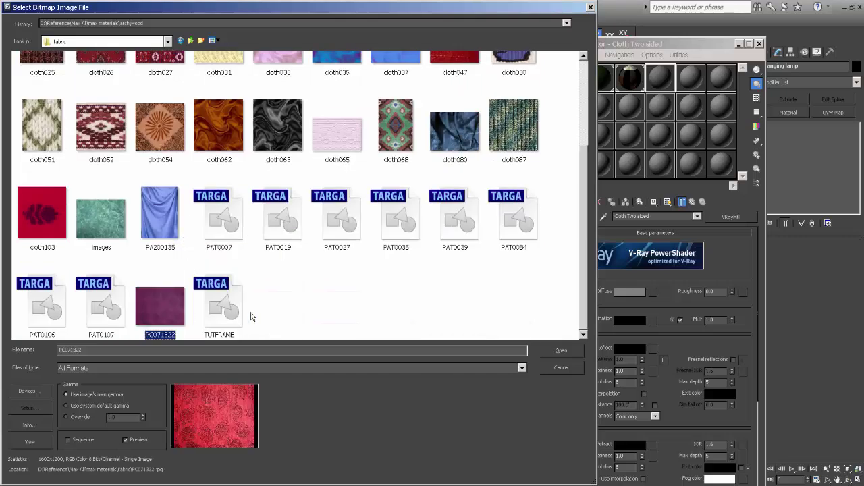
pyautogui.click(560, 351)
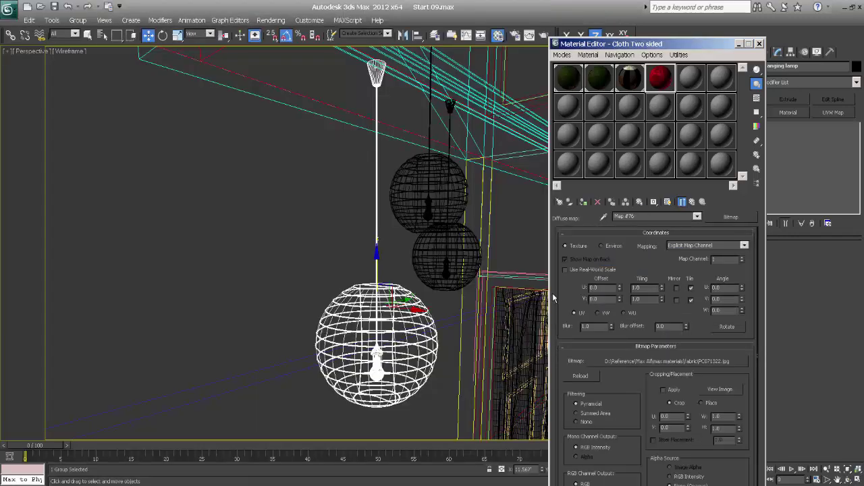
# Show the fabric texture in the viewport and return to the two-sided material.
pyautogui.press('F3')
pyautogui.press('F3')
pyautogui.click(692, 202)
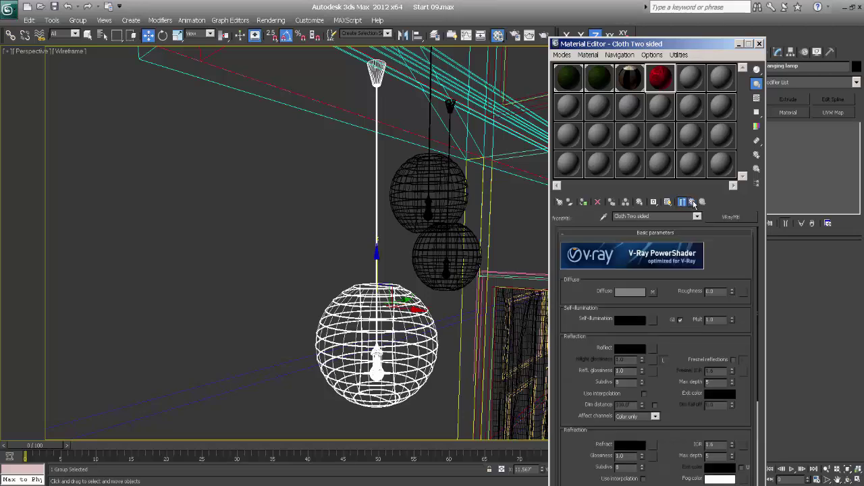
pyautogui.click(692, 202)
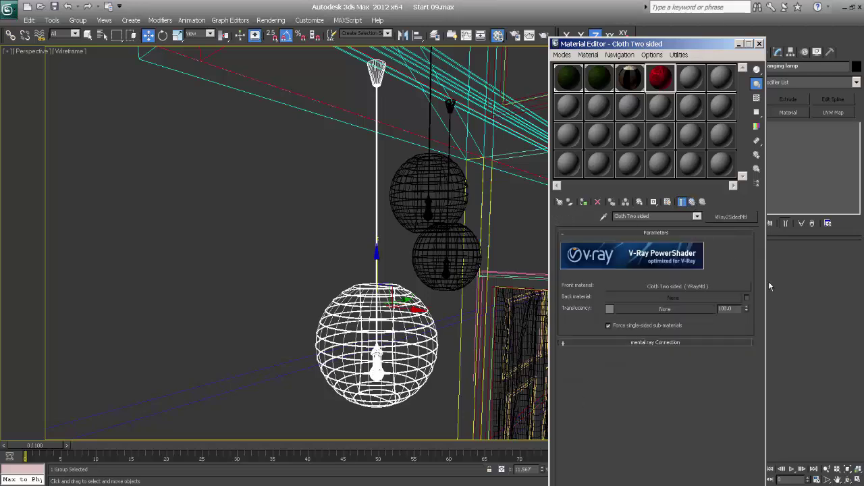
pyautogui.click(689, 286)
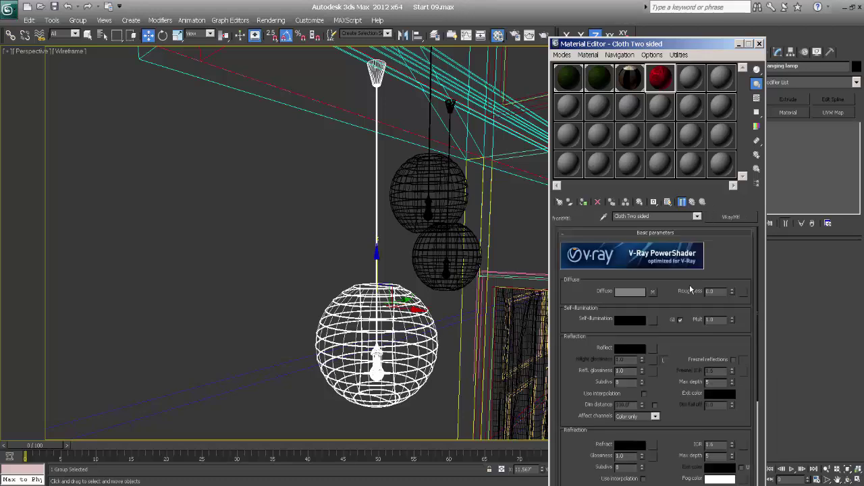
pyautogui.click(692, 203)
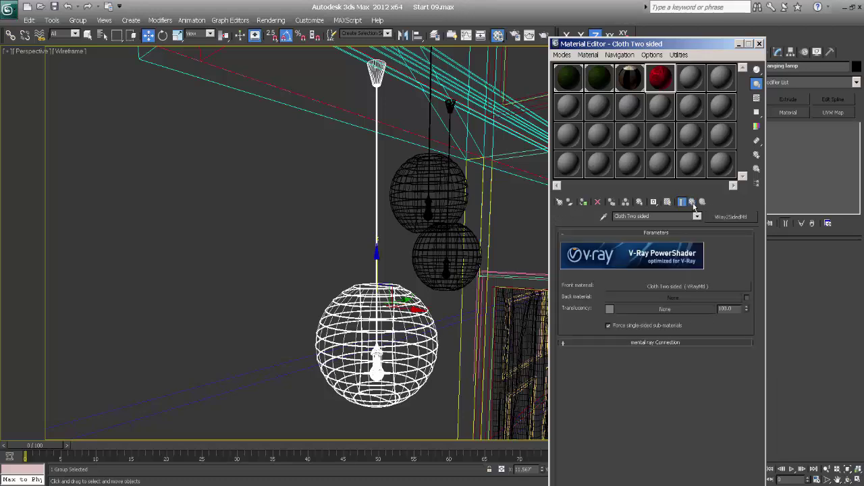
# Open the bottom lamp's group for editing.
pyautogui.click(78, 21)
pyautogui.click(82, 58)
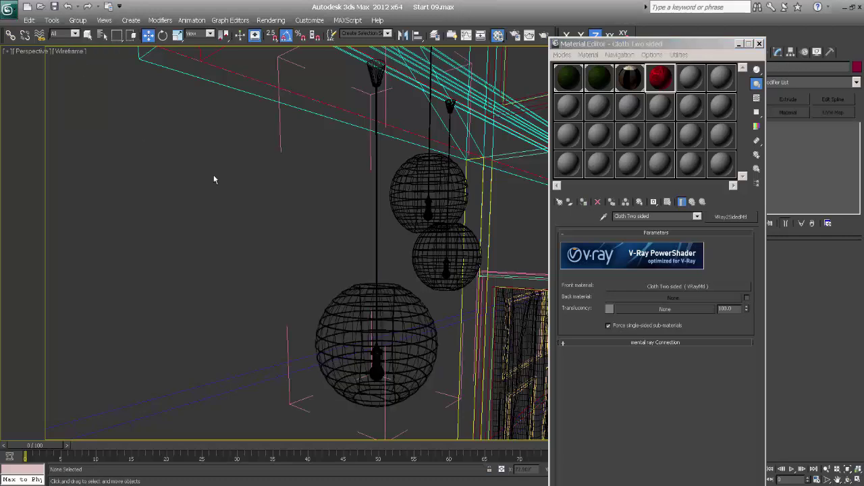
pyautogui.press('F3')
pyautogui.press('F3')
# Select the bottom lamp's cord and shade elements and set their material ID to 5.
pyautogui.click(376, 228)
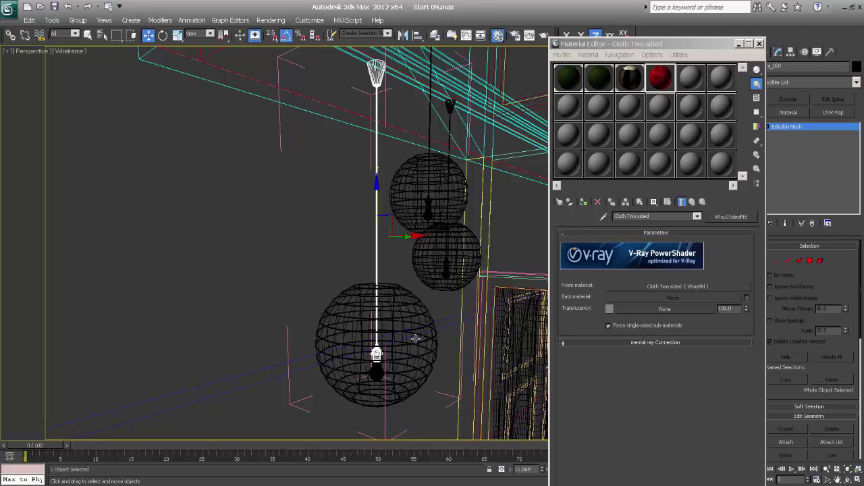
pyautogui.moveTo(690, 51); pyautogui.dragTo(648, 46)
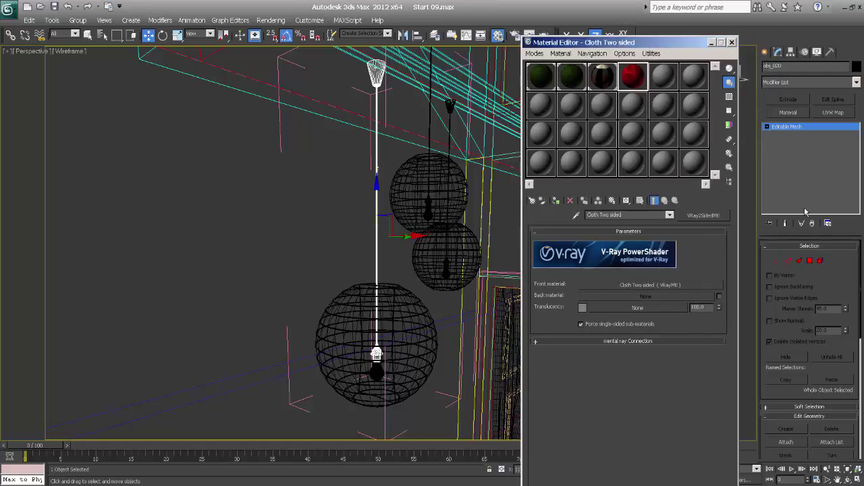
pyautogui.click(820, 261)
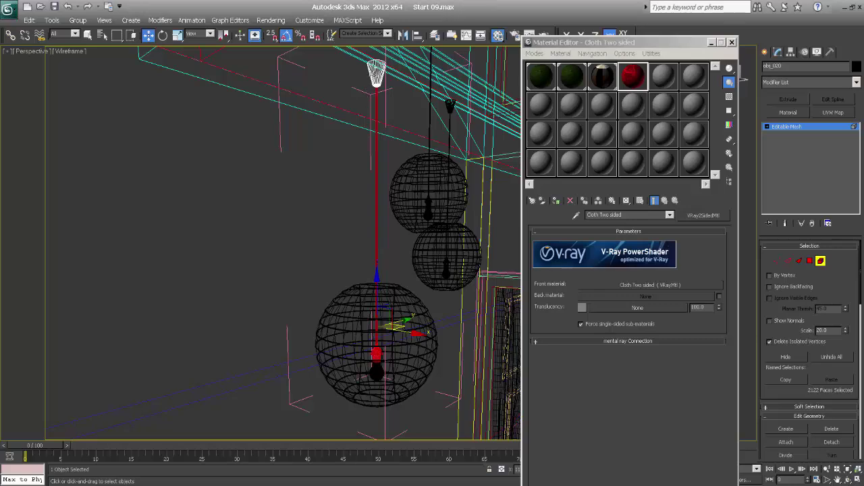
pyautogui.keyDown('ctrl'); pyautogui.click(374, 75); pyautogui.keyUp('ctrl')
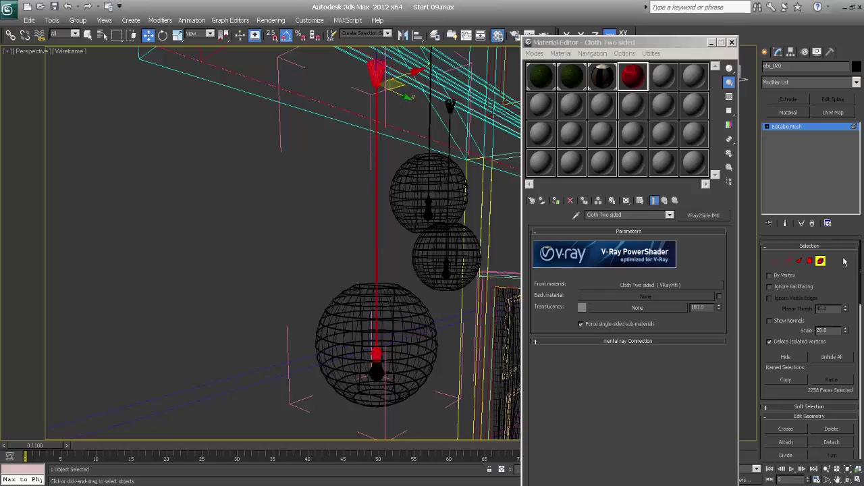
pyautogui.scroll(-4, 837, 392)
pyautogui.scroll(-5, 817, 400)
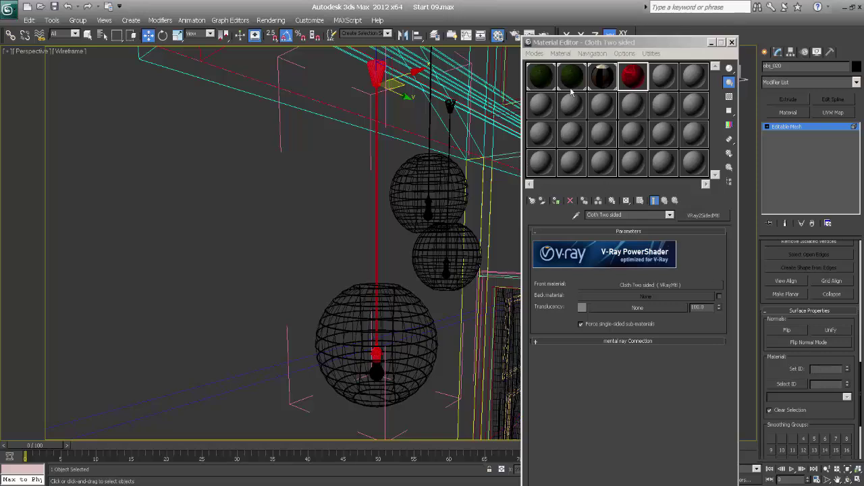
pyautogui.click(603, 85)
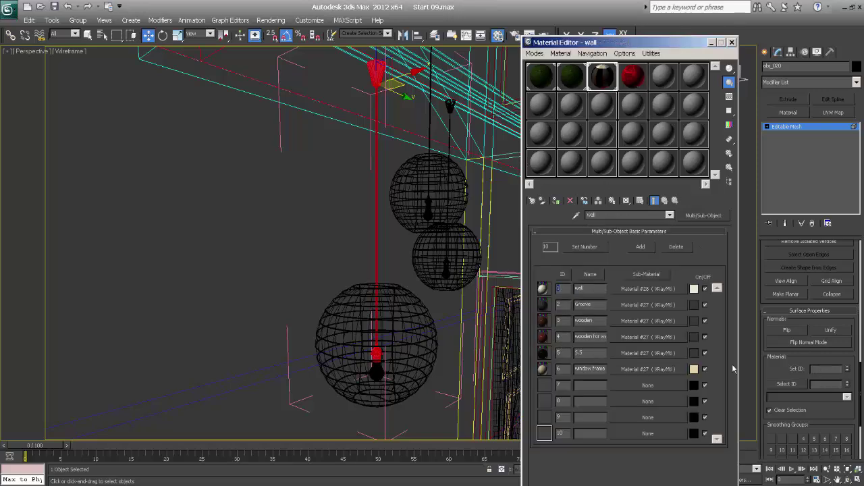
pyautogui.click(813, 369)
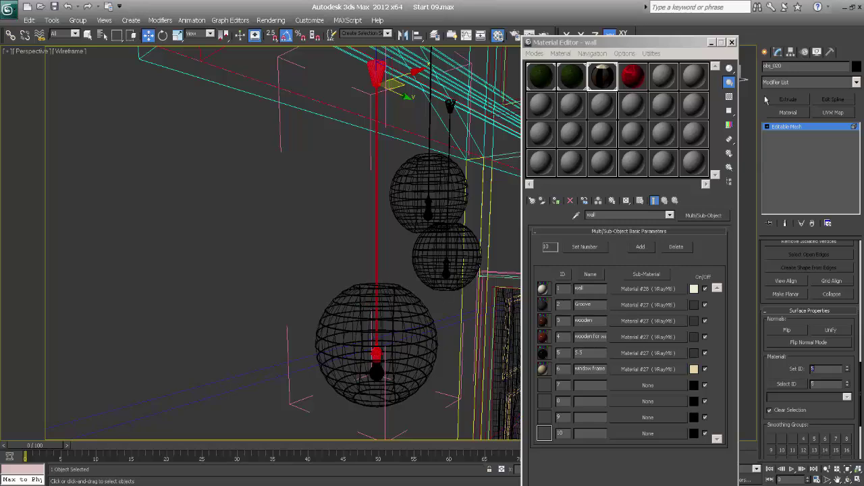
pyautogui.click(765, 52)
# Open the upper hanging lamp's groups, including Hanging lamp001, for editing.
pyautogui.click(343, 308)
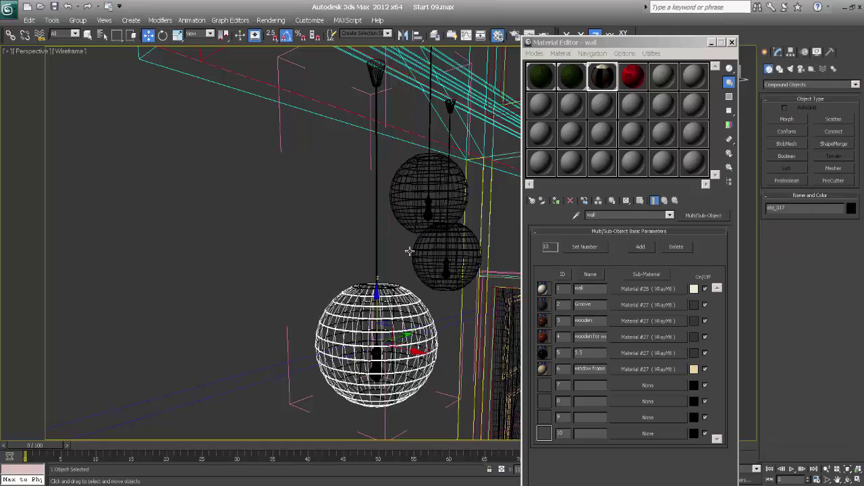
pyautogui.click(430, 124)
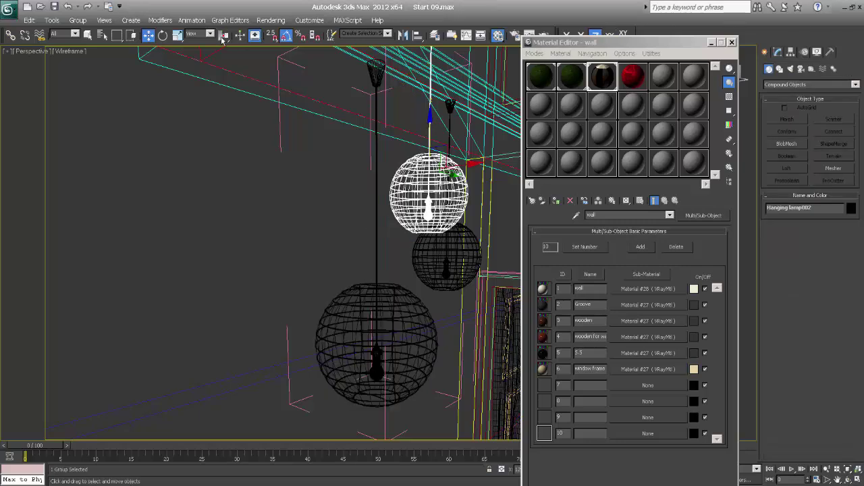
pyautogui.click(78, 19)
pyautogui.click(76, 60)
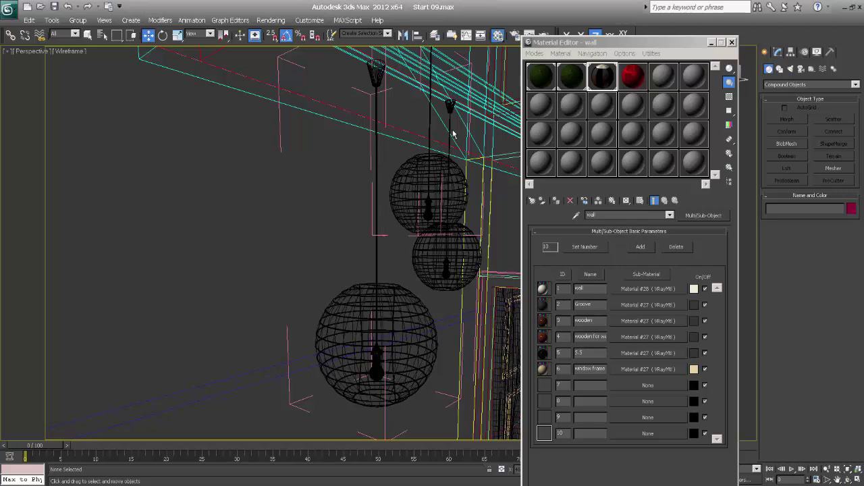
pyautogui.click(449, 110)
pyautogui.click(77, 19)
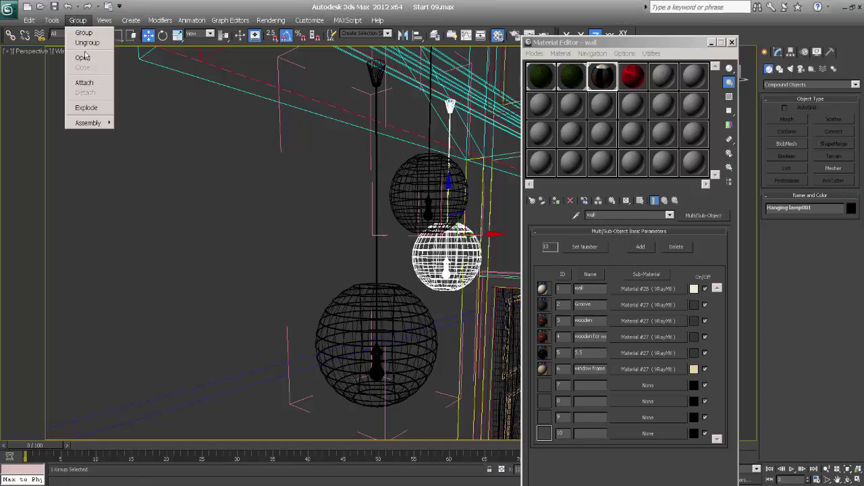
pyautogui.click(83, 57)
# Add Material modifiers to the upper lamp's cable and another lamp cord, applying the current material.
pyautogui.click(430, 126)
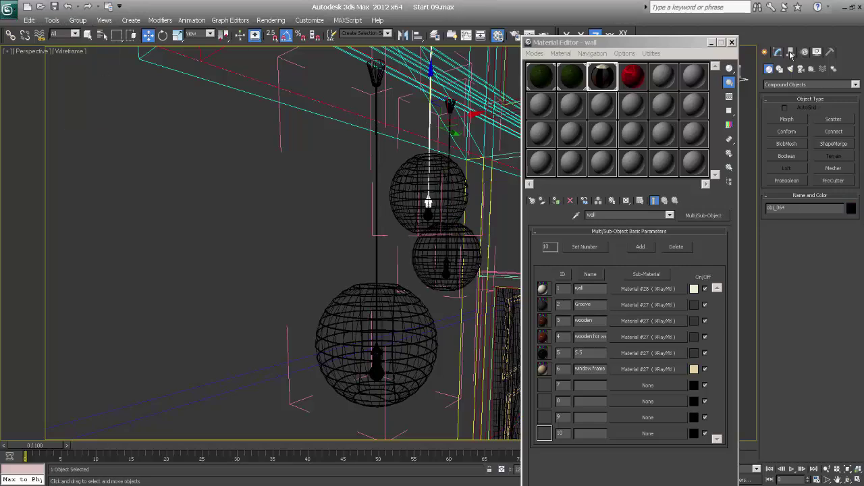
pyautogui.click(791, 52)
pyautogui.click(788, 112)
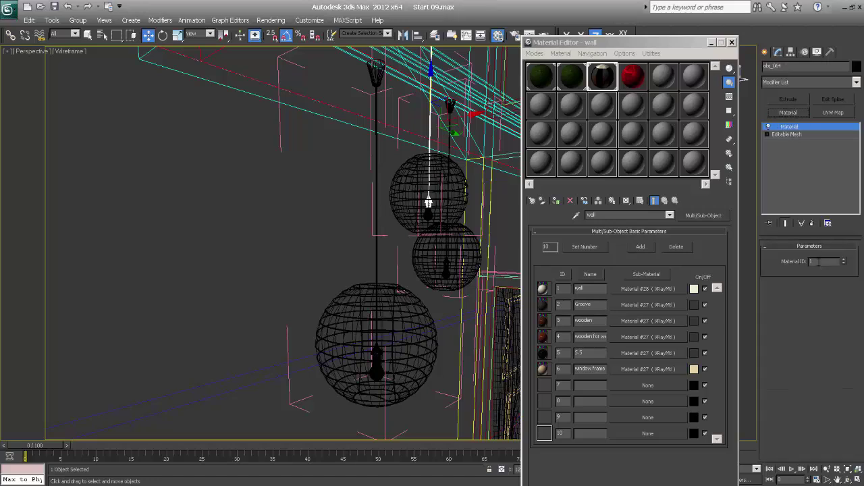
pyautogui.click(555, 202)
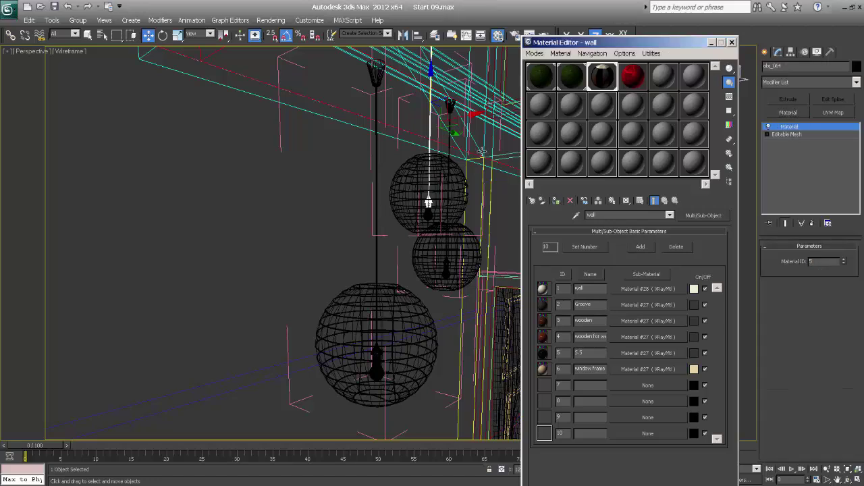
pyautogui.click(446, 141)
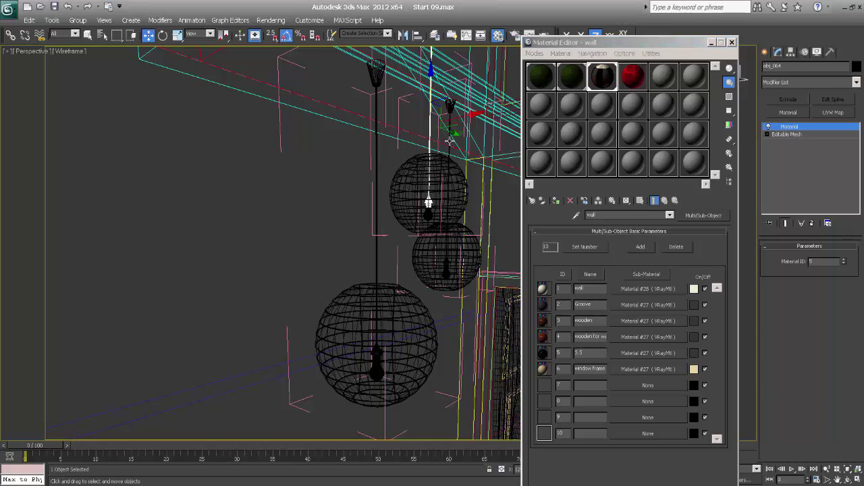
pyautogui.click(788, 113)
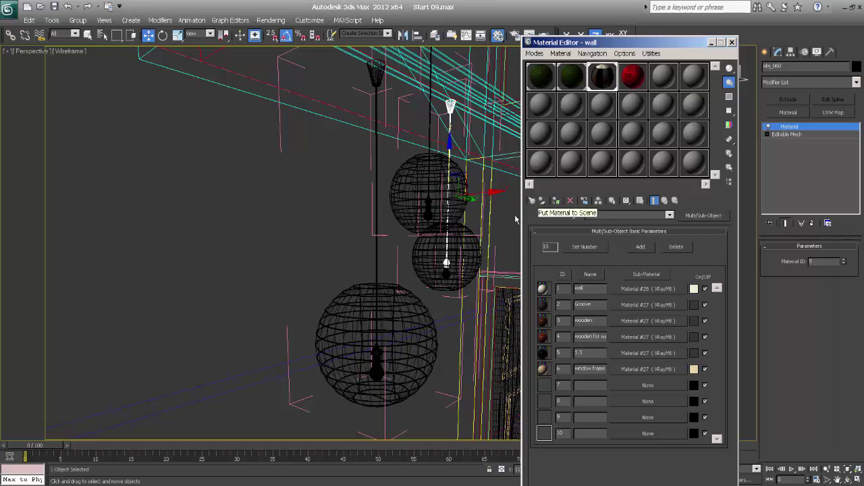
pyautogui.click(404, 184)
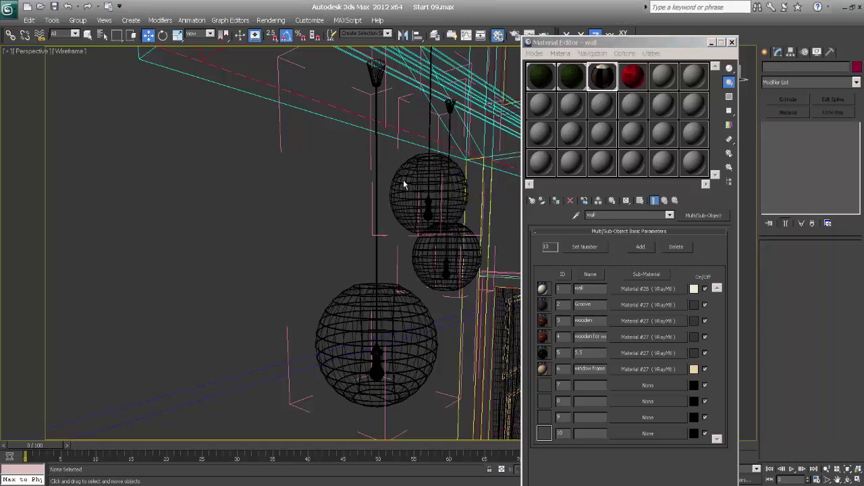
# Assign the red Cloth Two sided material to the large lower lamp sphere and view it shaded.
pyautogui.click(390, 294)
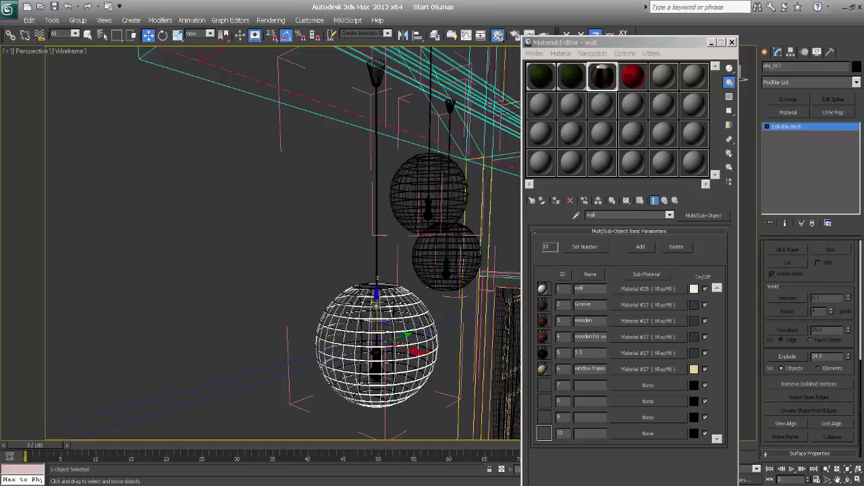
pyautogui.keyDown('shift'); pyautogui.moveTo(375, 306); pyautogui.dragTo(377, 375); pyautogui.keyUp('shift')
pyautogui.rightClick(376, 375)
pyautogui.click(603, 79)
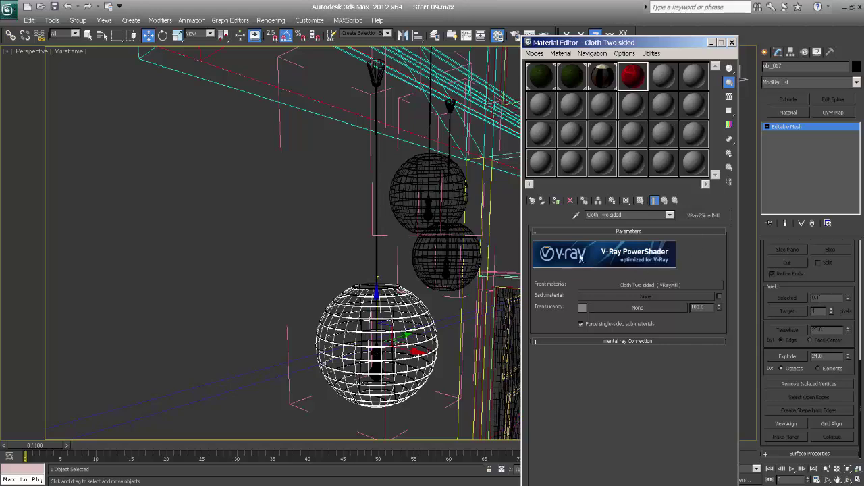
pyautogui.click(556, 201)
pyautogui.press('F3')
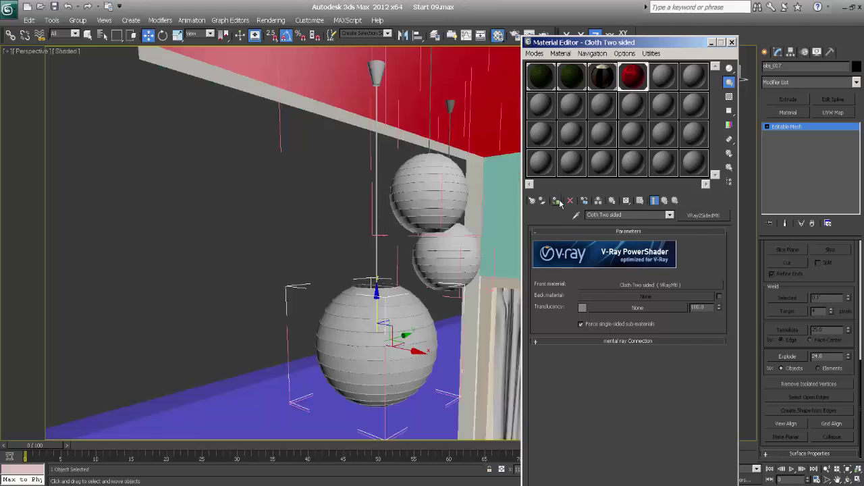
# Copy Cloth Two sided to a new slot and set its Front material diffuse bitmap to cloth002.jpg.
pyautogui.moveTo(634, 81); pyautogui.dragTo(666, 85)
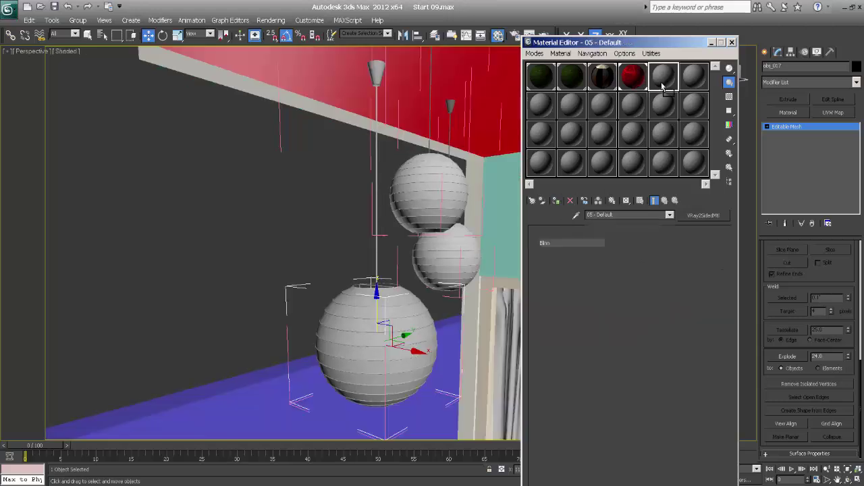
pyautogui.click(640, 285)
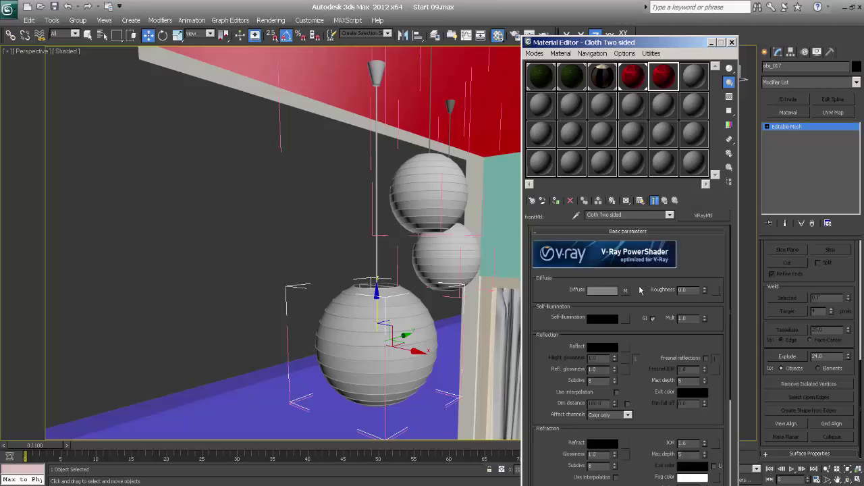
pyautogui.click(628, 290)
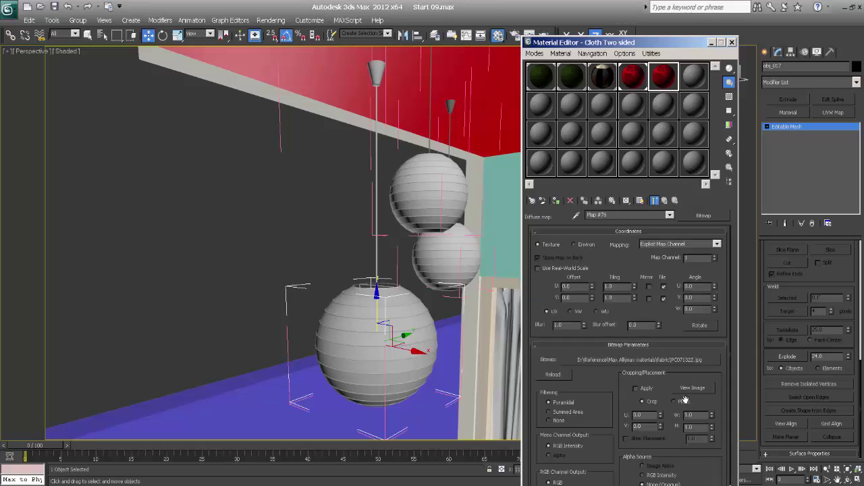
pyautogui.click(681, 364)
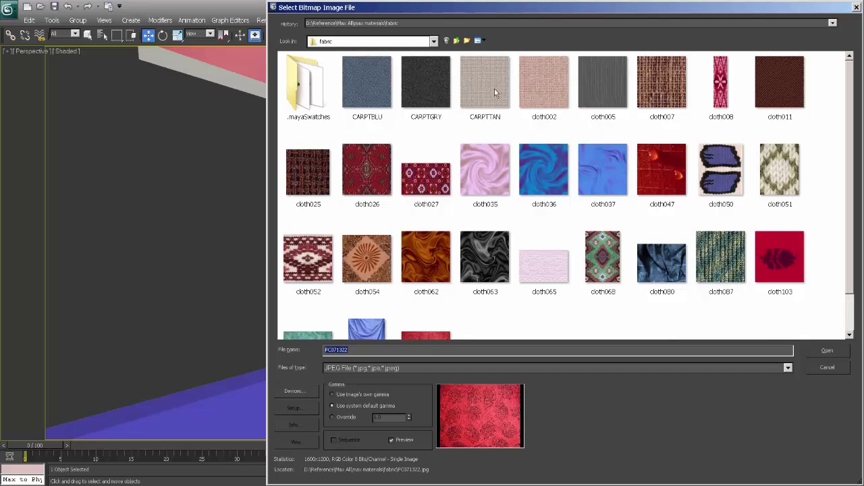
pyautogui.moveTo(495, 92)
pyautogui.click(538, 82)
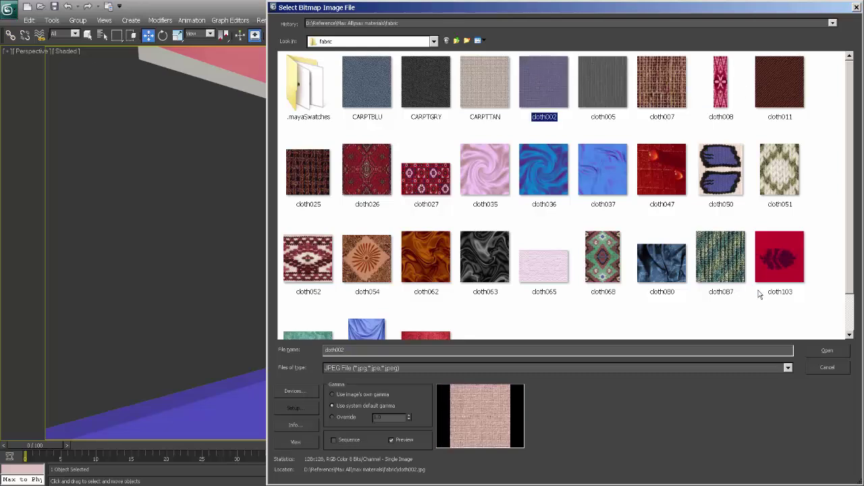
pyautogui.click(825, 350)
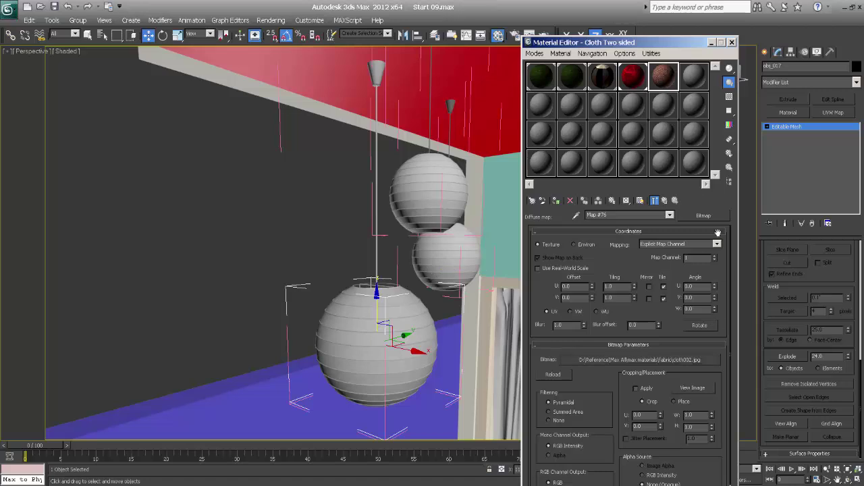
# Assign the lighter cloth002 fabric to the upper sphere, renaming it 'Cloth mtl shade'.
pyautogui.click(666, 201)
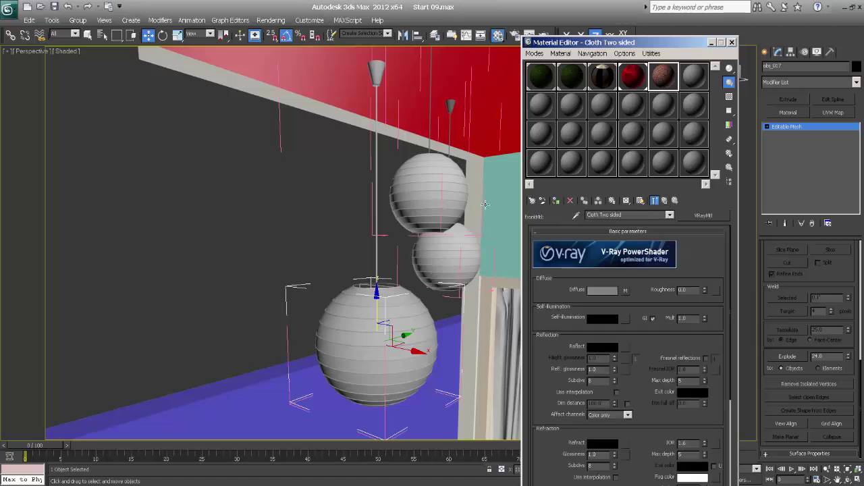
pyautogui.press('F3')
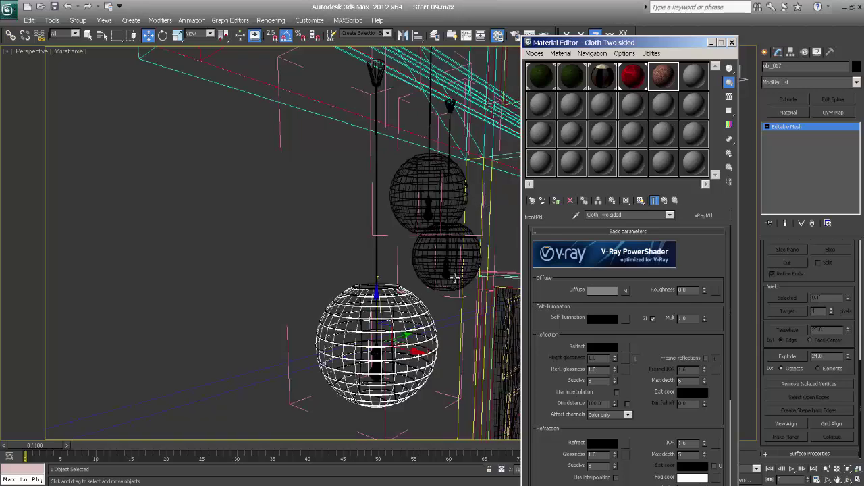
pyautogui.click(634, 77)
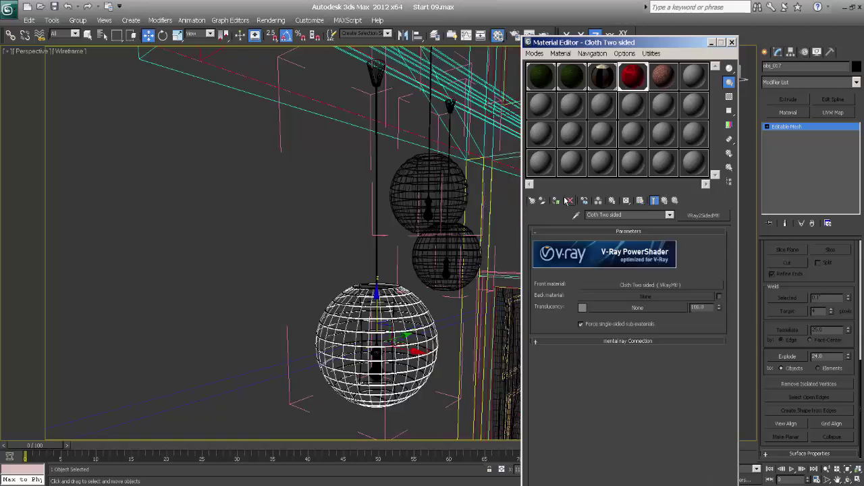
pyautogui.click(665, 78)
pyautogui.press('F3')
pyautogui.press('F3')
pyautogui.click(407, 173)
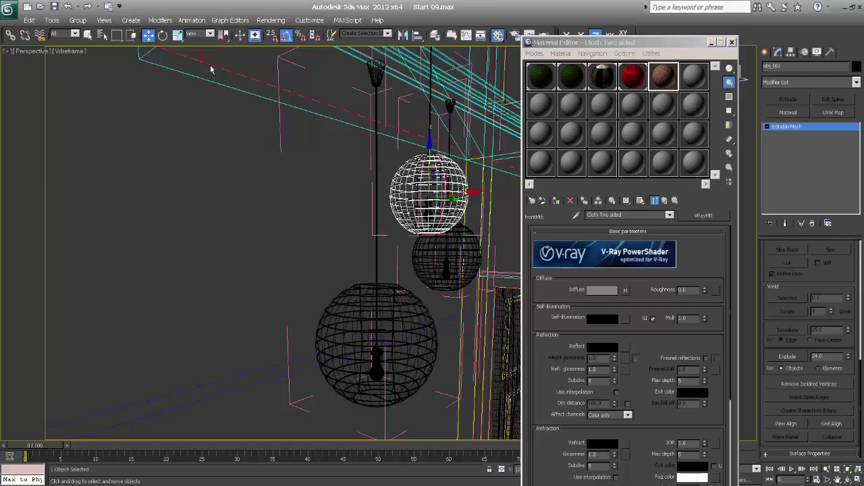
pyautogui.moveTo(418, 147)
pyautogui.mouseDown()
pyautogui.moveTo(420, 196)
pyautogui.moveTo(419, 147)
pyautogui.mouseUp()
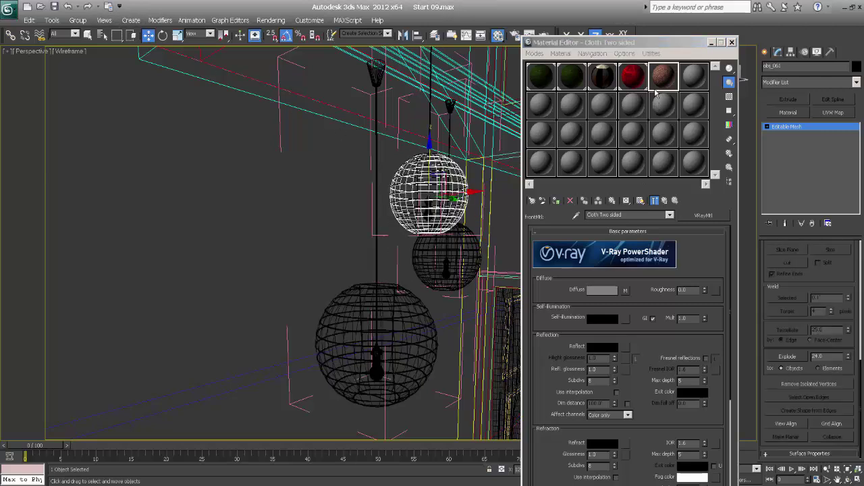
pyautogui.click(556, 201)
pyautogui.click(366, 243)
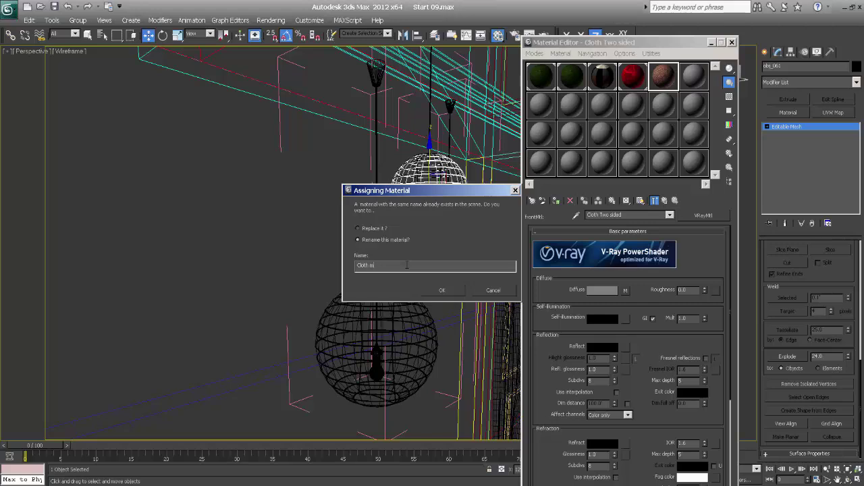
pyautogui.write('tl')
pyautogui.press('Return')
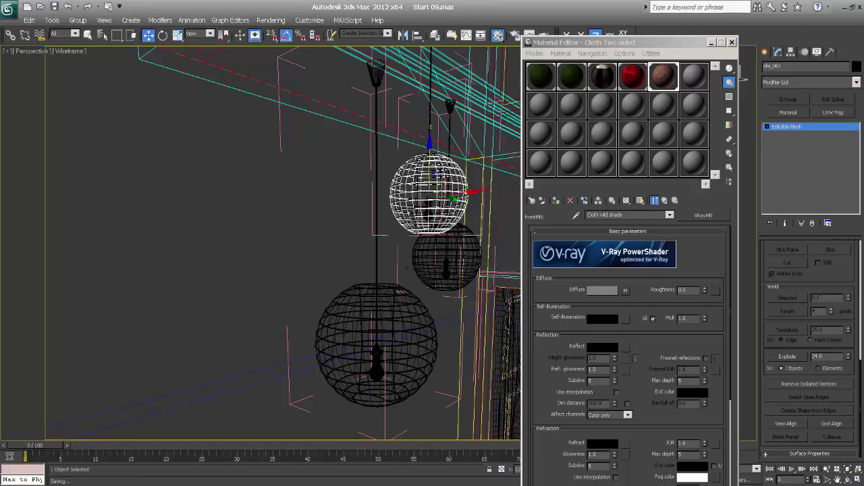
# Assign the red Cloth Two sided material to the middle lamp sphere.
pyautogui.click(425, 260)
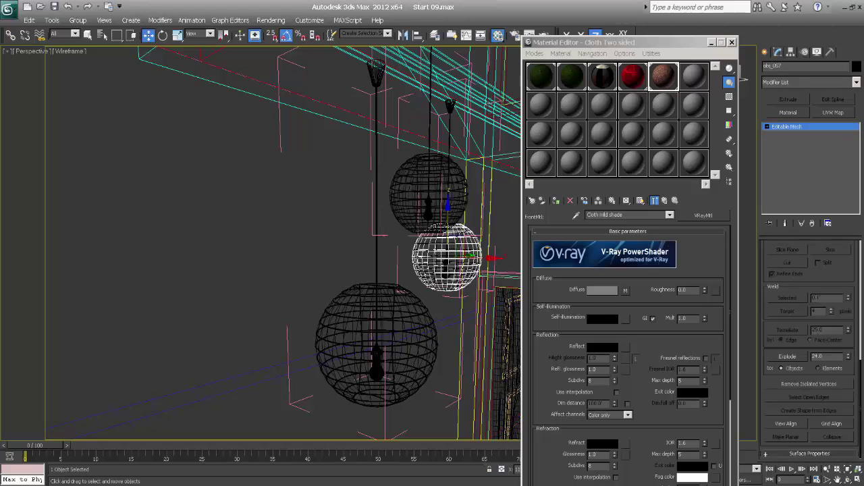
pyautogui.click(631, 72)
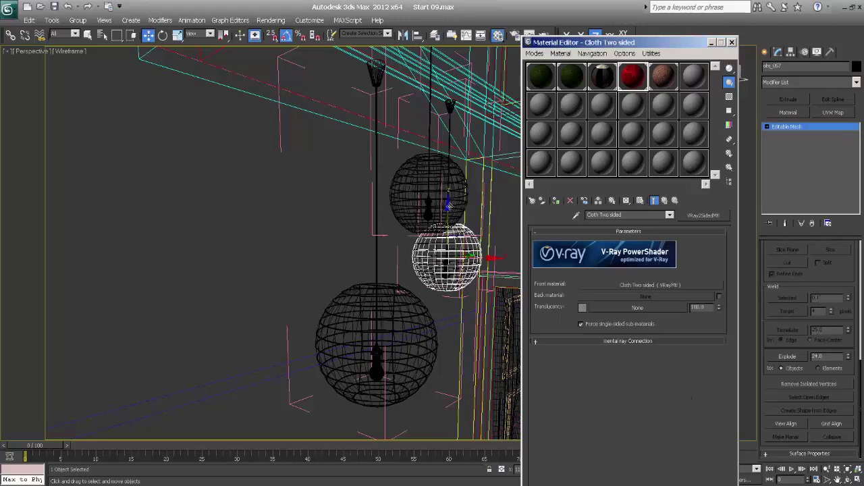
pyautogui.click(446, 256)
pyautogui.click(556, 202)
# Close the Material Editor, inspect the bulb, cord and spheres, then show the Create panel.
pyautogui.click(732, 42)
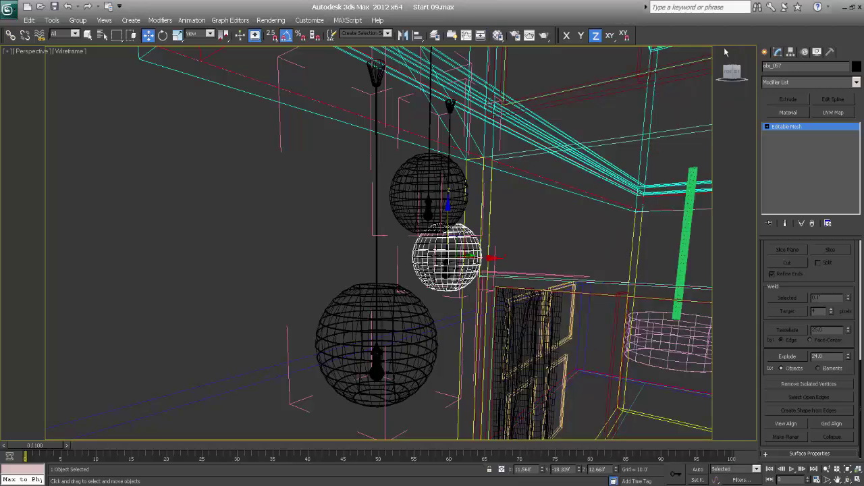
pyautogui.click(376, 371)
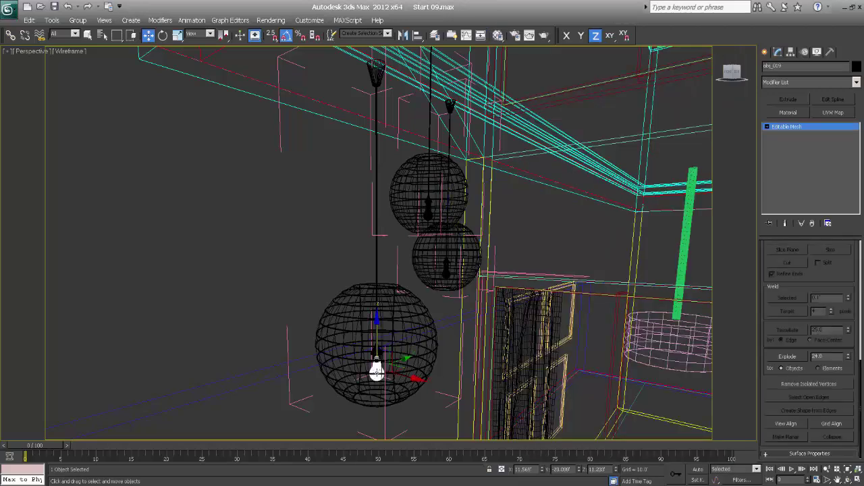
pyautogui.click(376, 371)
pyautogui.click(376, 354)
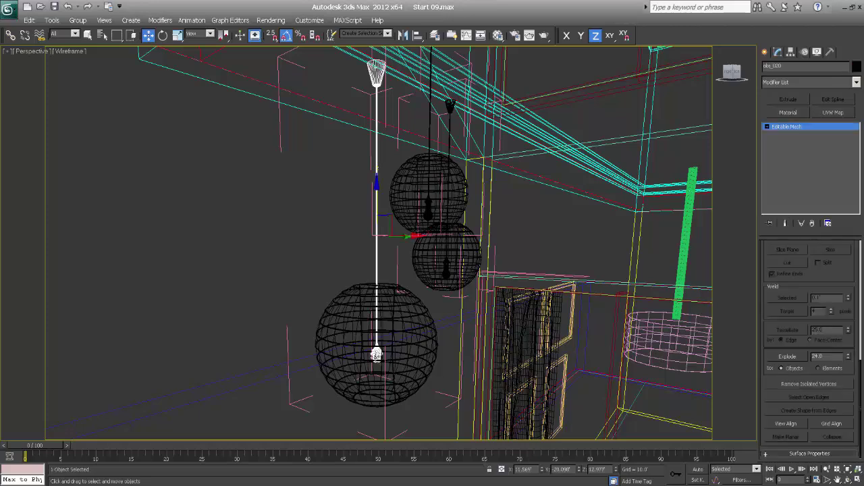
pyautogui.click(425, 216)
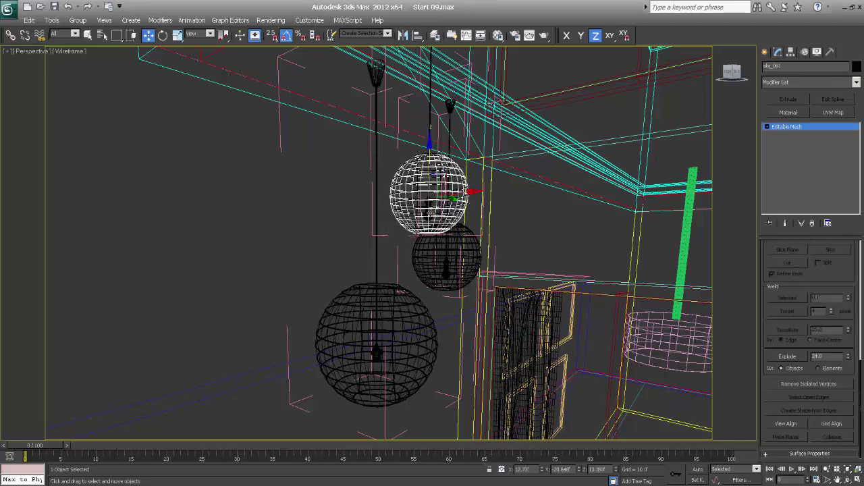
pyautogui.click(429, 214)
pyautogui.click(447, 276)
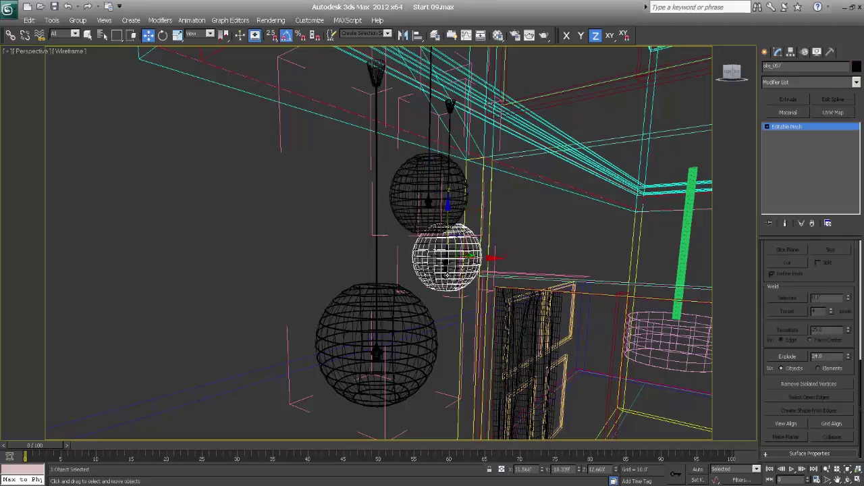
pyautogui.click(445, 277)
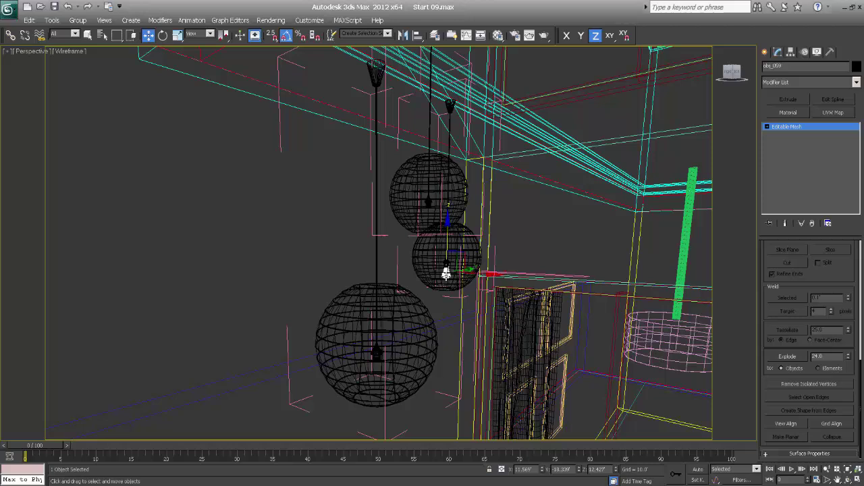
pyautogui.click(765, 53)
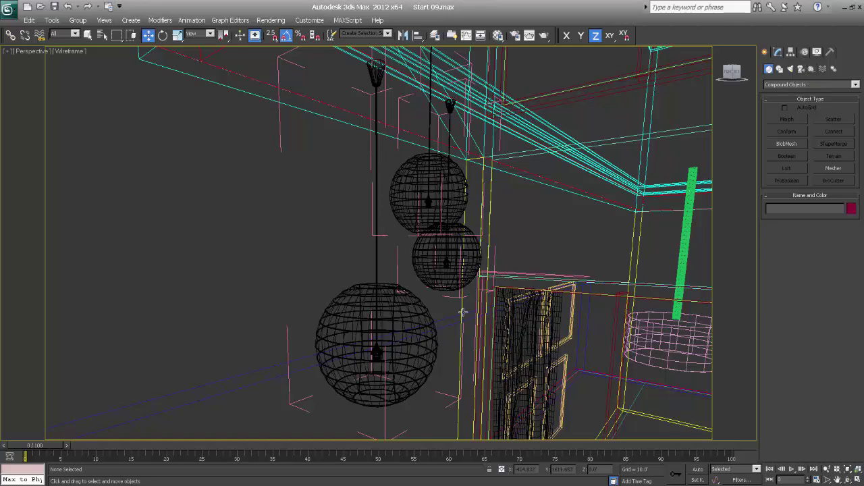
# Frame the doorway, select the hanging light, and open the Material Editor on the brown 'Cloth mild shade' material.
pyautogui.keyDown('alt'); pyautogui.moveTo(574, 393); pyautogui.dragTo(503, 348, button='middle'); pyautogui.keyUp('alt')
pyautogui.scroll(-5, 500, 354)
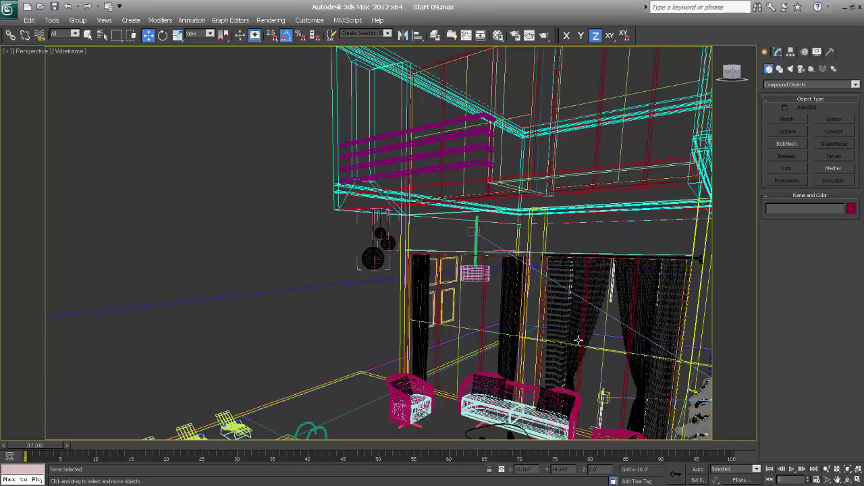
pyautogui.keyDown('alt'); pyautogui.moveTo(532, 313); pyautogui.dragTo(459, 249, button='middle'); pyautogui.keyUp('alt')
pyautogui.scroll(6, 402, 237)
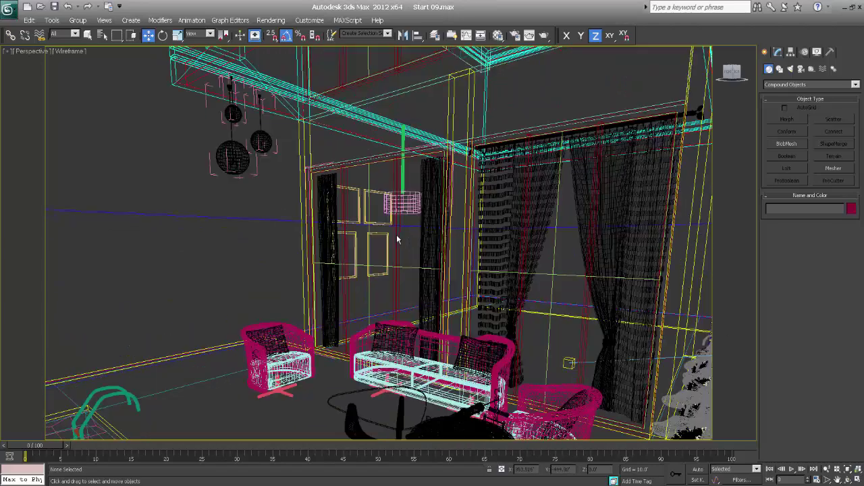
pyautogui.click(391, 187)
pyautogui.keyDown('alt'); pyautogui.moveTo(402, 208); pyautogui.dragTo(418, 213, button='middle'); pyautogui.keyUp('alt')
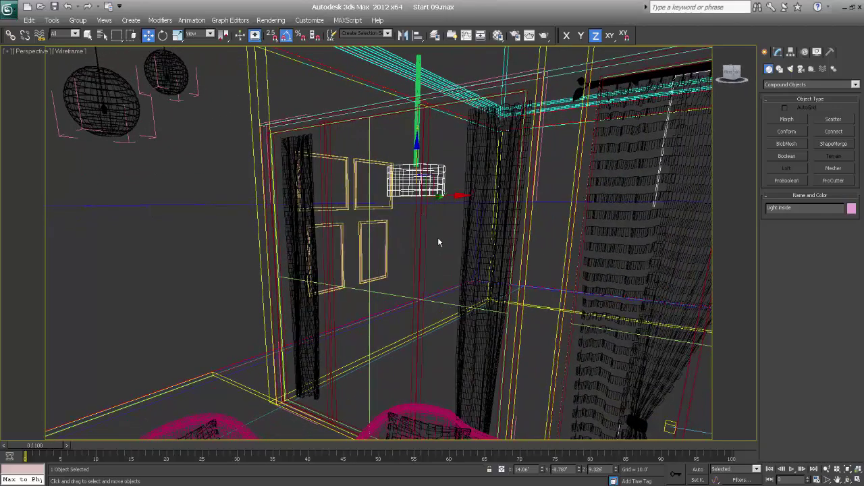
pyautogui.press('m')
pyautogui.click(665, 78)
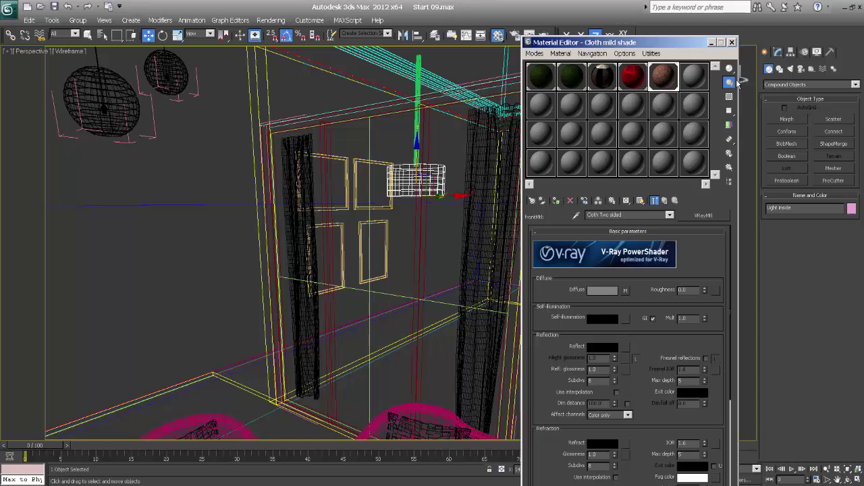
# Give the light cord Line014 a Material modifier with ID 5 of the wall multi/sub-object material, then close the editor.
pyautogui.click(418, 81)
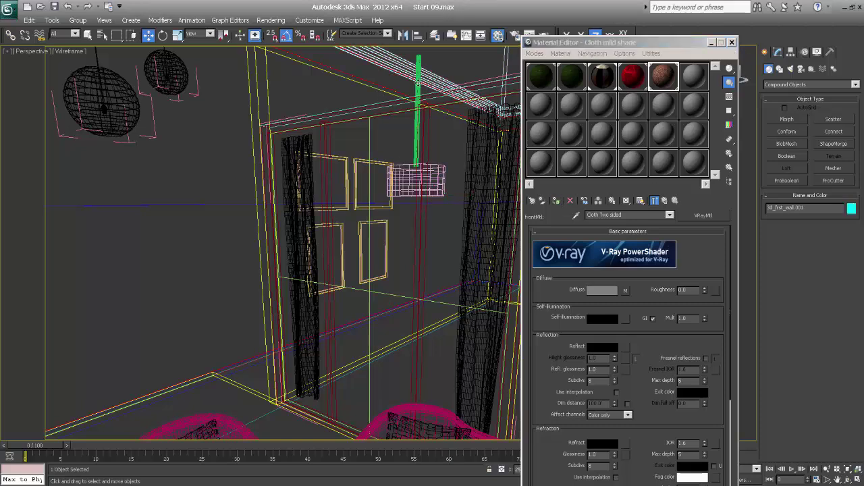
pyautogui.click(417, 91)
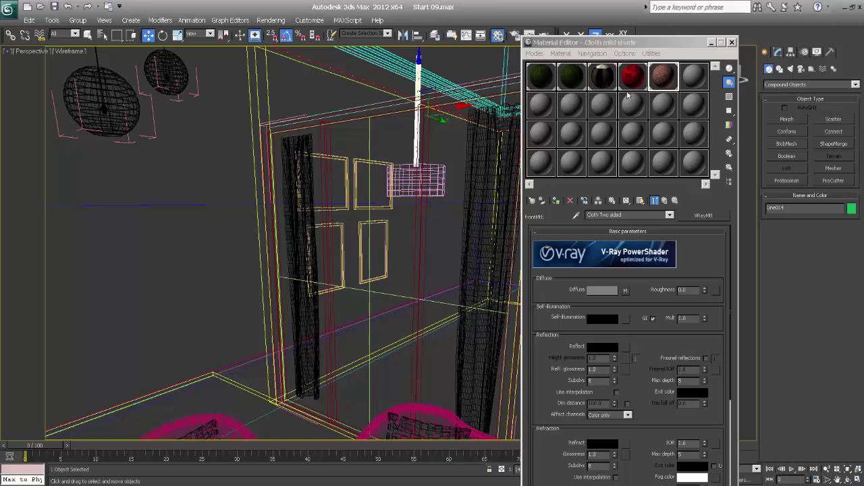
pyautogui.click(599, 79)
pyautogui.click(778, 52)
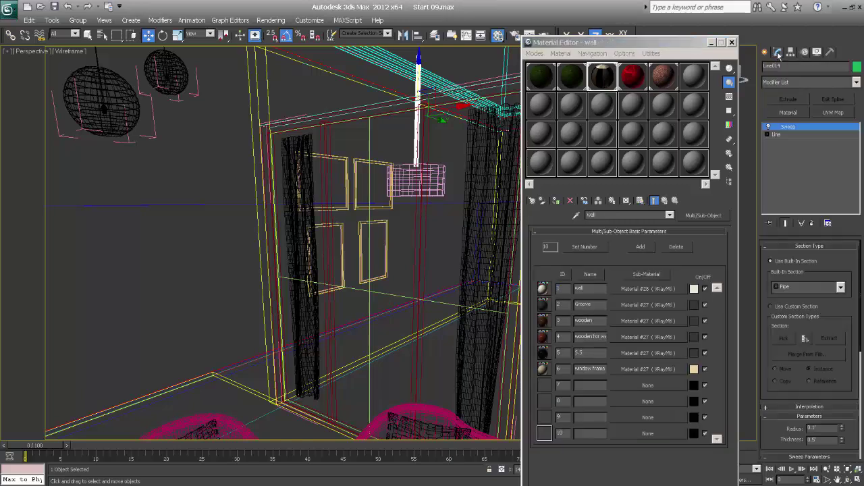
pyautogui.click(788, 112)
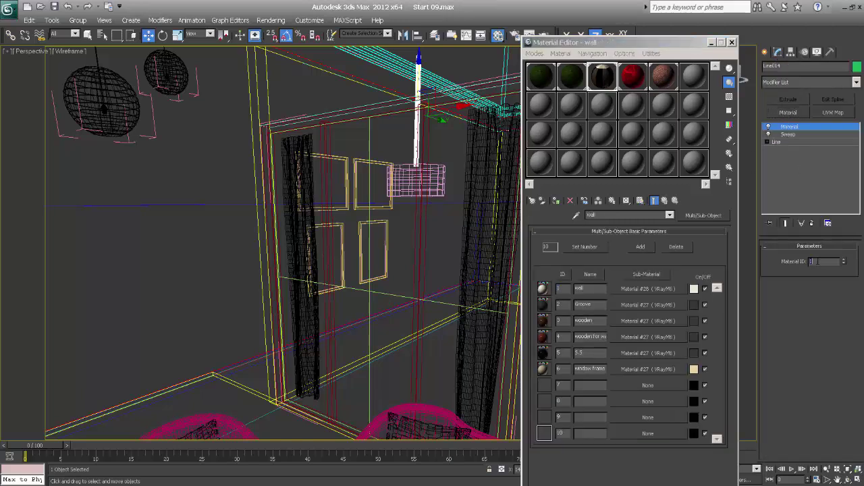
pyautogui.write('5')
pyautogui.click(556, 201)
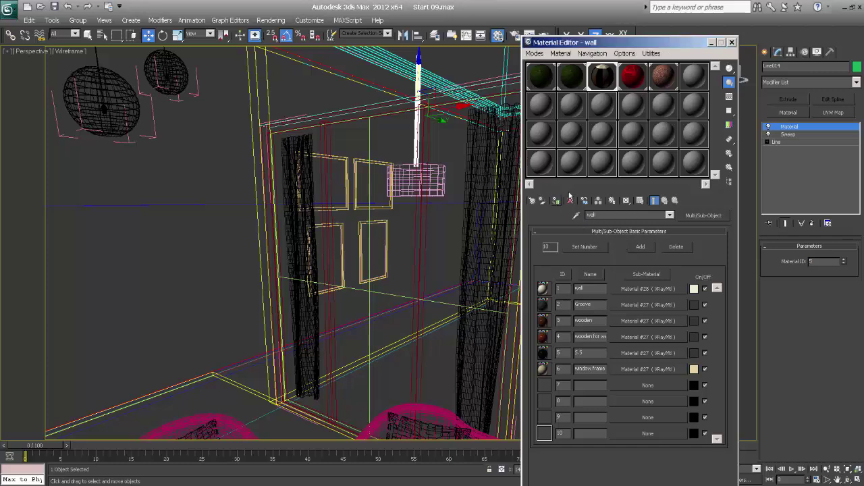
pyautogui.click(732, 43)
pyautogui.scroll(3, 520, 267)
# Zoom in on the doorway and select the upper-left picture frame.
pyautogui.rightClick(517, 266)
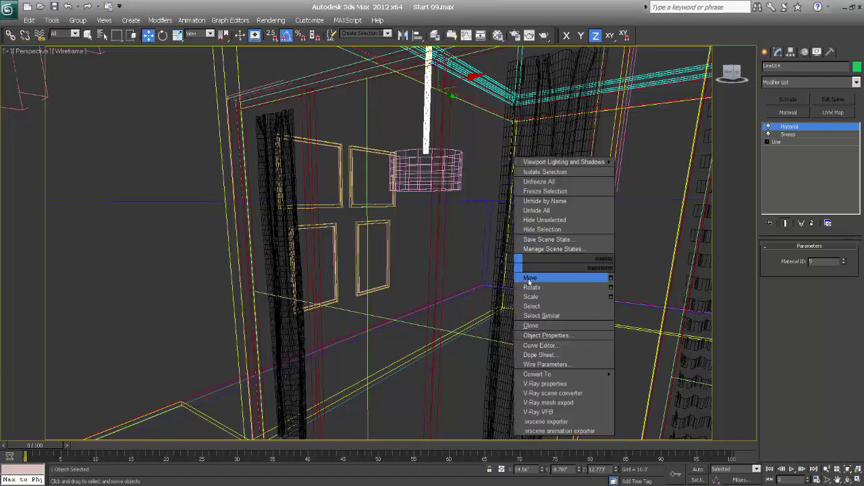
pyautogui.press('Escape')
pyautogui.moveTo(380, 214); pyautogui.dragTo(410, 249, button='middle')
pyautogui.scroll(2, 398, 244)
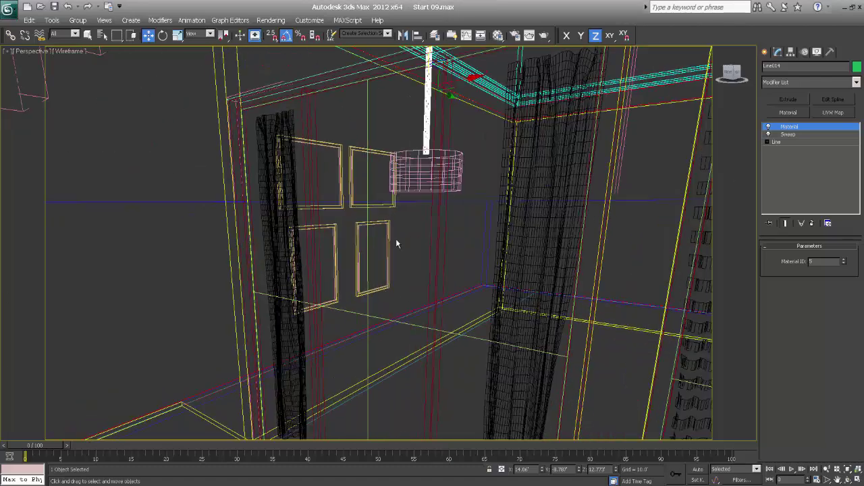
pyautogui.click(339, 177)
pyautogui.press('z')
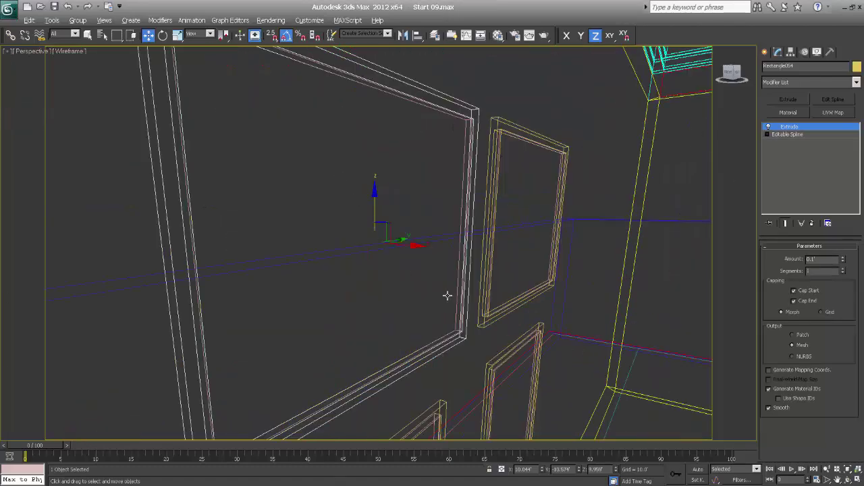
pyautogui.keyDown('alt'); pyautogui.moveTo(447, 295); pyautogui.dragTo(420, 289, button='middle'); pyautogui.keyUp('alt')
pyautogui.press('F3')
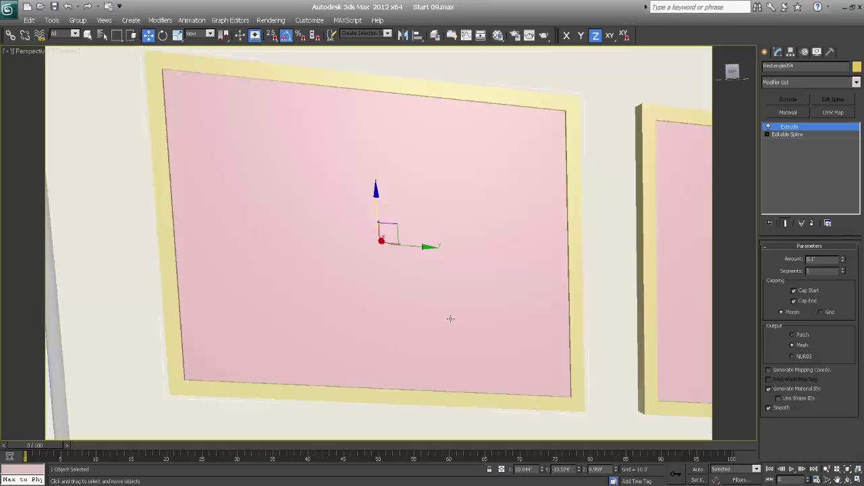
pyautogui.scroll(-5, 450, 318)
pyautogui.press('F3')
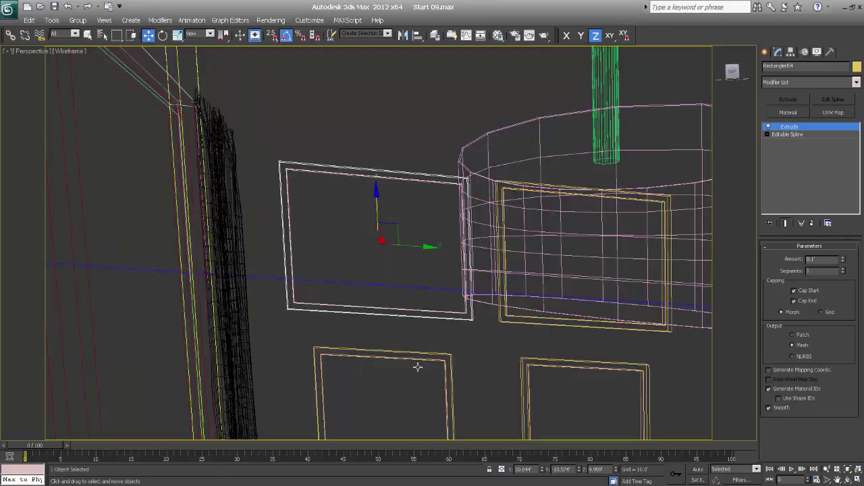
# Add the lower-right, lower-left and right-middle frames to the selection and isolate them with Alt+Q.
pyautogui.keyDown('ctrl'); pyautogui.click(416, 356); pyautogui.keyUp('ctrl')
pyautogui.keyDown('ctrl'); pyautogui.click(576, 363); pyautogui.keyUp('ctrl')
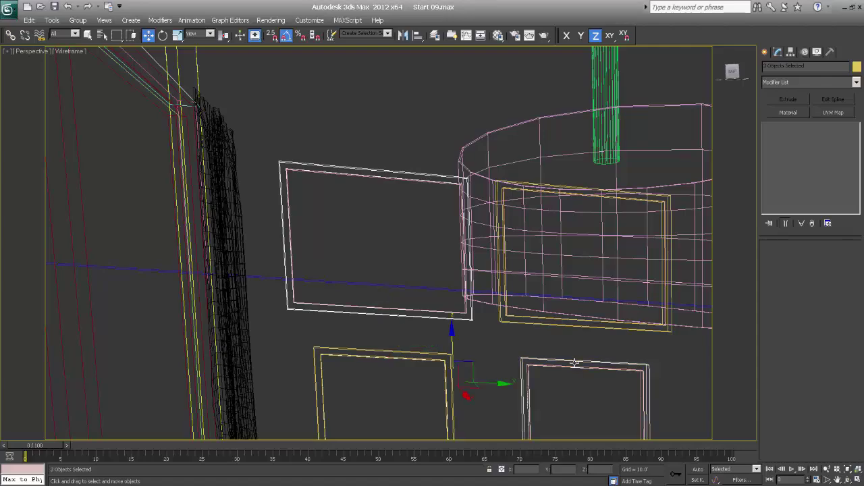
pyautogui.keyDown('ctrl'); pyautogui.click(408, 307); pyautogui.keyUp('ctrl')
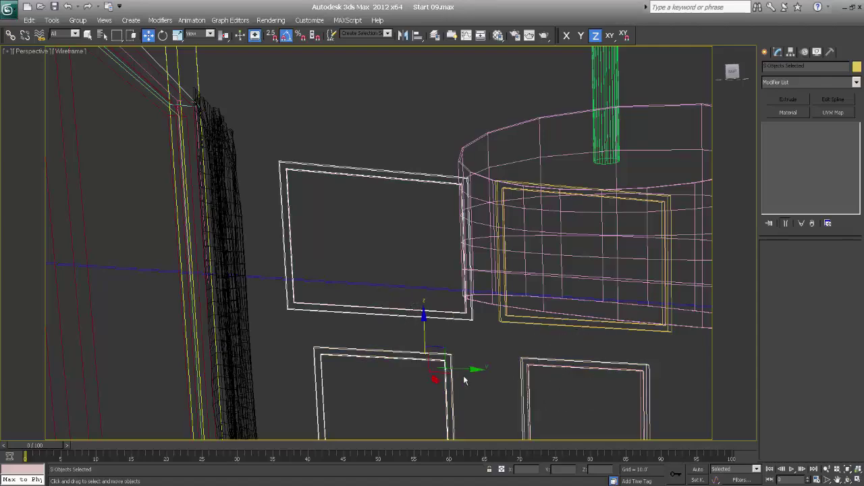
pyautogui.keyDown('alt'); pyautogui.moveTo(488, 383); pyautogui.dragTo(509, 344, button='middle'); pyautogui.keyUp('alt')
pyautogui.keyDown('ctrl'); pyautogui.click(520, 333); pyautogui.keyUp('ctrl')
pyautogui.keyDown('alt'); pyautogui.moveTo(538, 393); pyautogui.dragTo(506, 365, button='middle'); pyautogui.keyUp('alt')
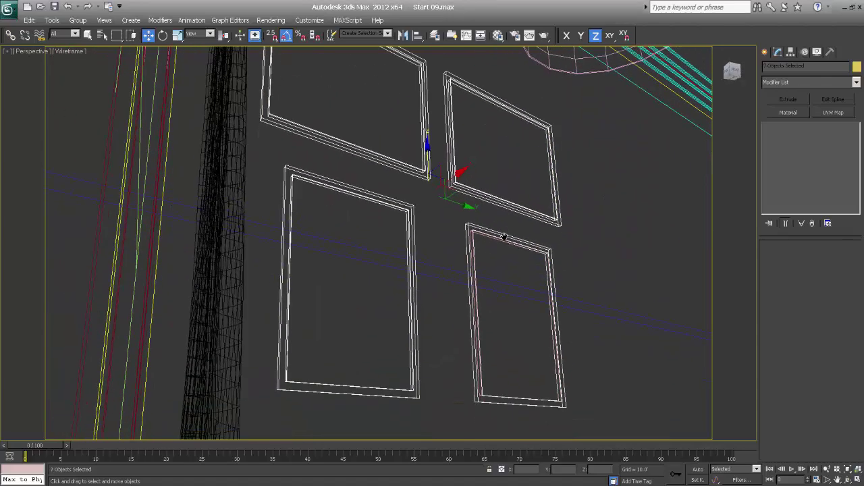
pyautogui.scroll(-5, 473, 344)
pyautogui.keyDown('alt'); pyautogui.moveTo(439, 331); pyautogui.dragTo(417, 323, button='middle'); pyautogui.keyUp('alt')
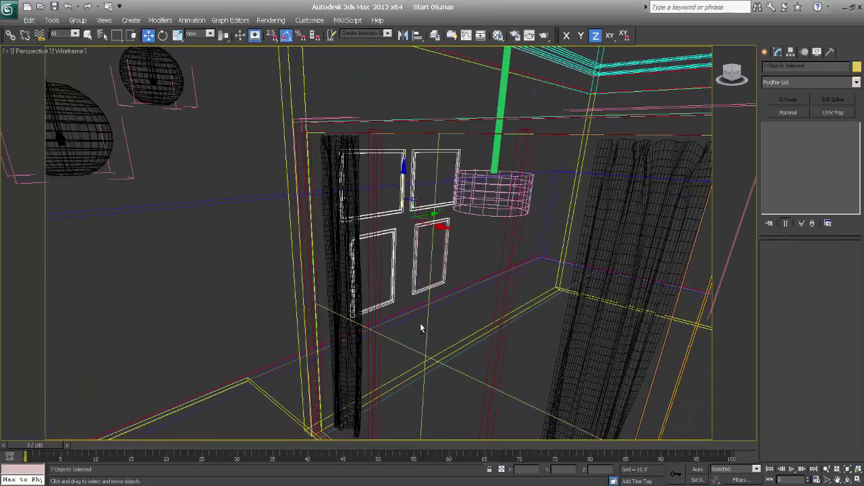
pyautogui.hotkey('alt', 'q')
# Exit isolation, correct the selection of the two upper frames, and isolate the four frames again.
pyautogui.press('F3')
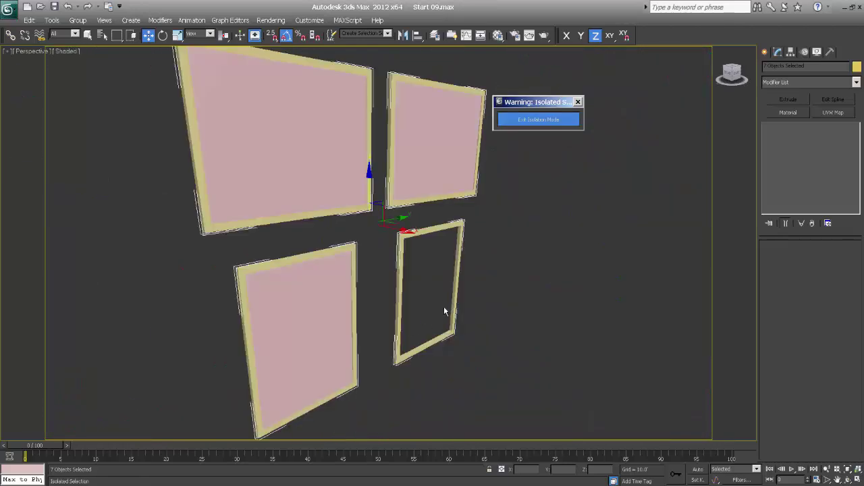
pyautogui.click(538, 120)
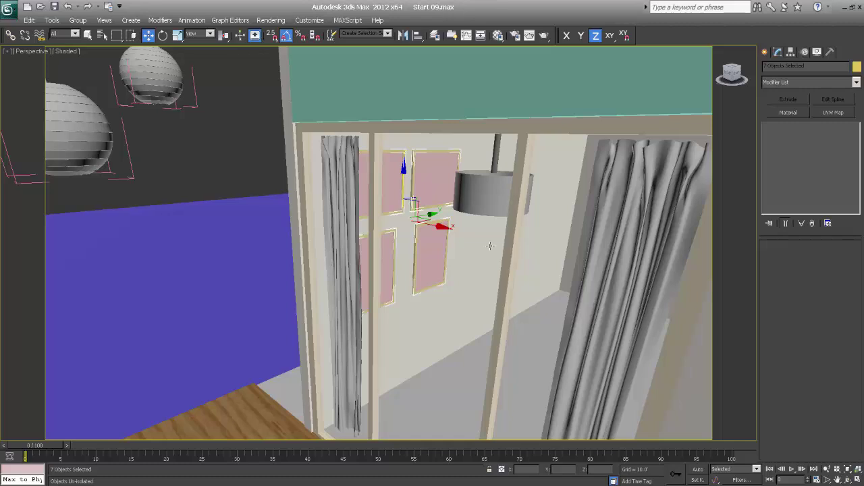
pyautogui.press('F3')
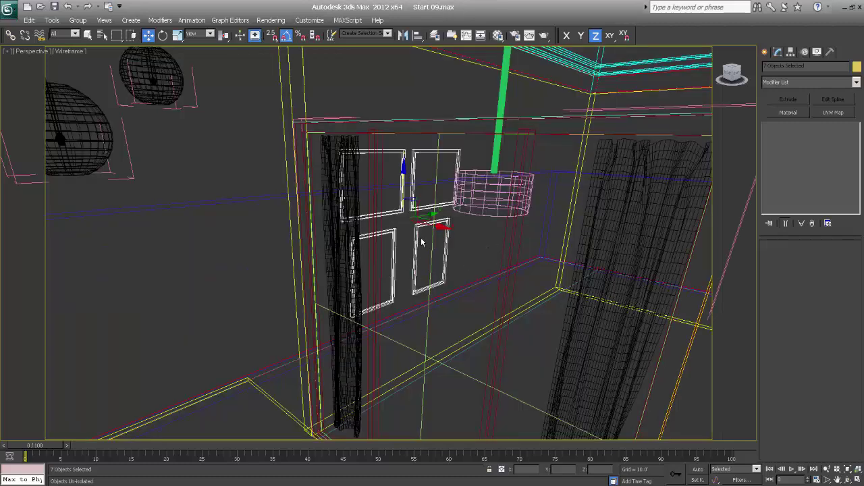
pyautogui.keyDown('alt'); pyautogui.click(396, 233); pyautogui.keyUp('alt')
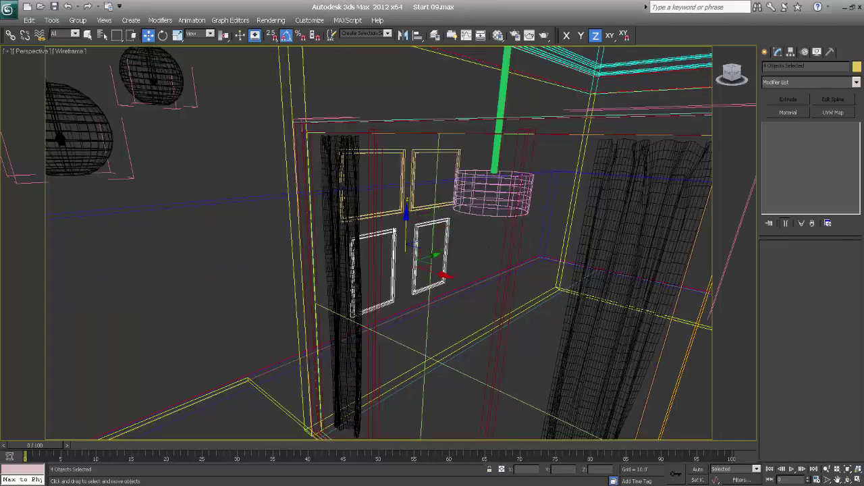
pyautogui.keyDown('ctrl'); pyautogui.click(418, 201); pyautogui.keyUp('ctrl')
pyautogui.hotkey('alt', 'q')
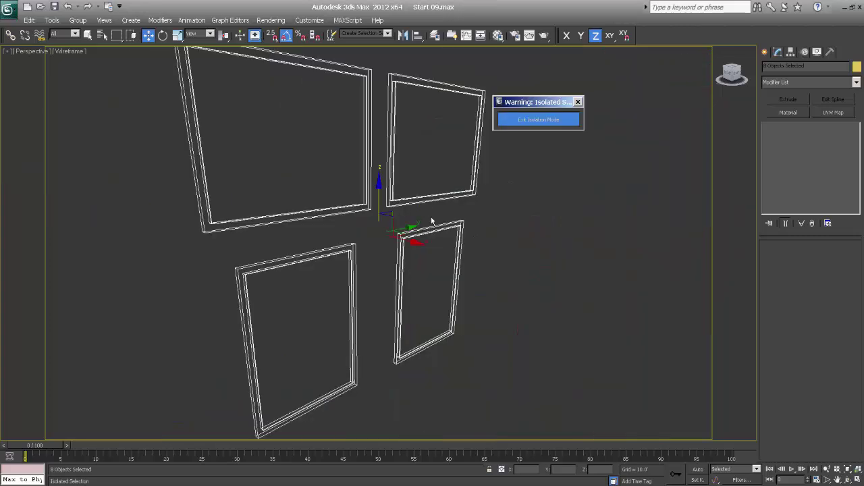
# In shaded view, select only the upper-left frame, leaving it in its original position.
pyautogui.press('F3')
pyautogui.click(322, 151)
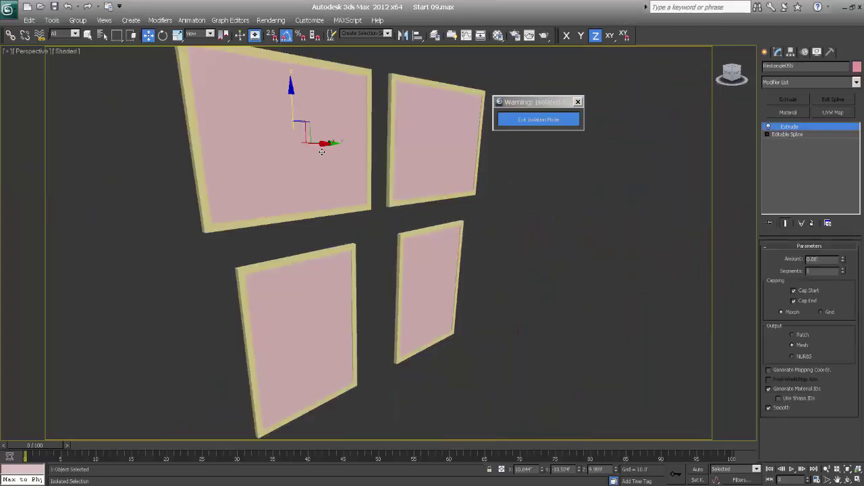
pyautogui.click(77, 20)
pyautogui.click(77, 20)
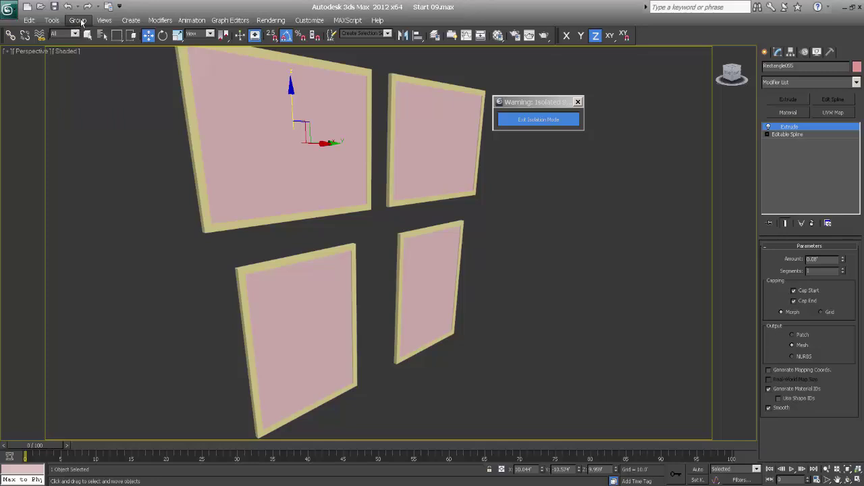
pyautogui.moveTo(288, 95); pyautogui.dragTo(290, 155)
pyautogui.rightClick(290, 155)
pyautogui.press('F3')
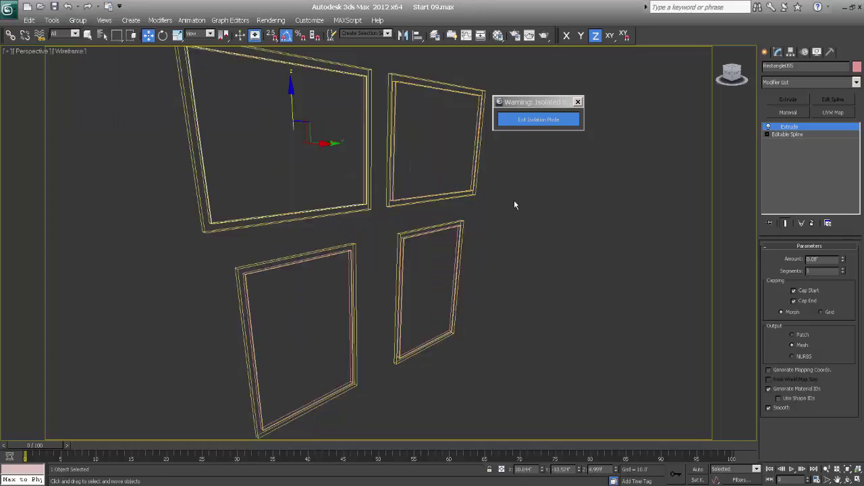
pyautogui.press('F3')
# Turn the unused 06 - Default material slot into a VRayMtl.
pyautogui.press('m')
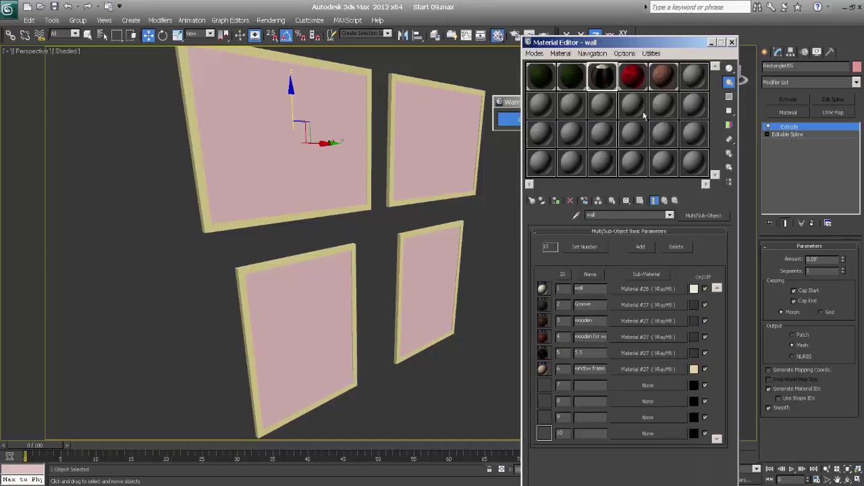
pyautogui.click(695, 79)
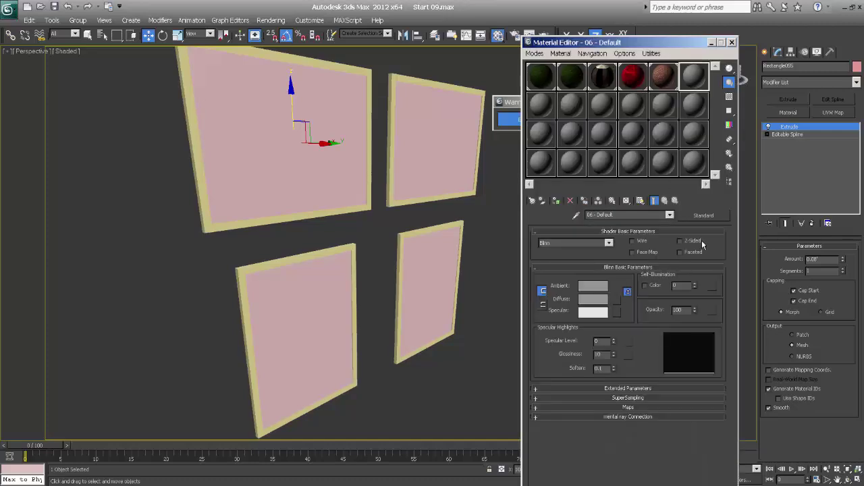
pyautogui.click(703, 216)
pyautogui.click(354, 345)
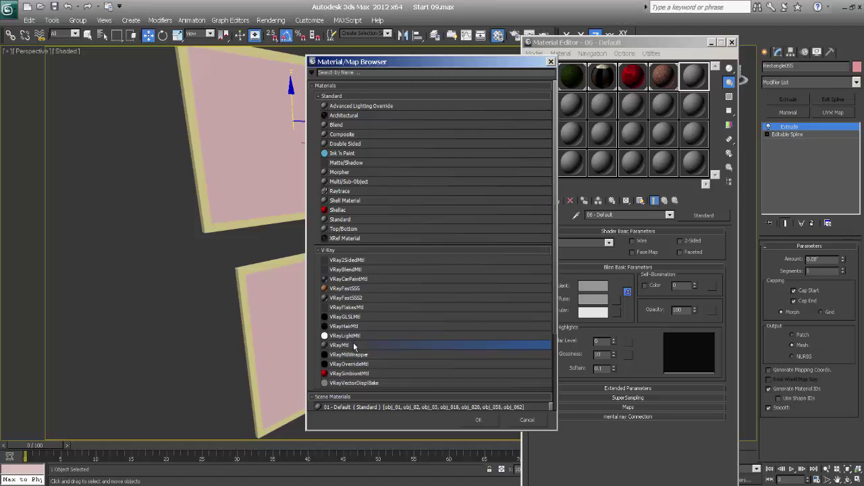
pyautogui.click(479, 420)
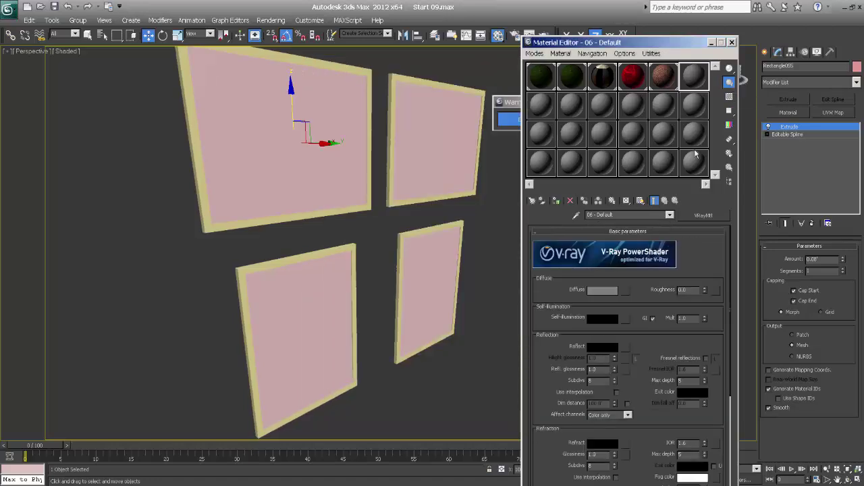
pyautogui.click(601, 78)
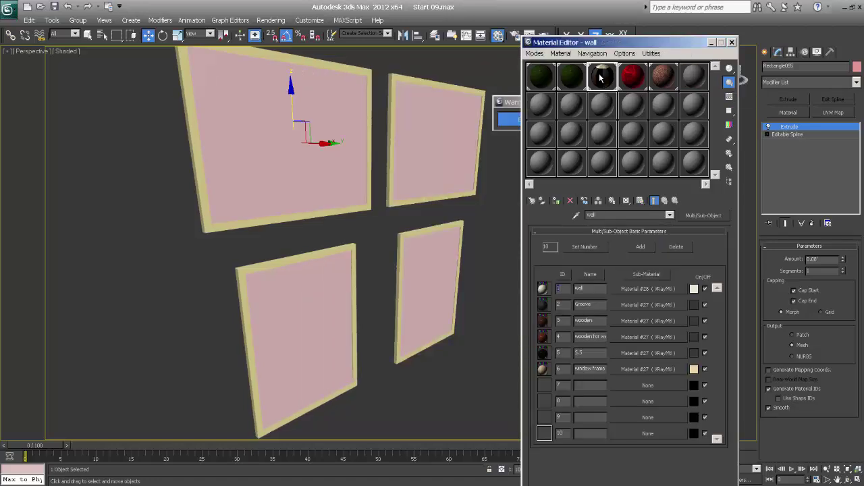
pyautogui.click(690, 82)
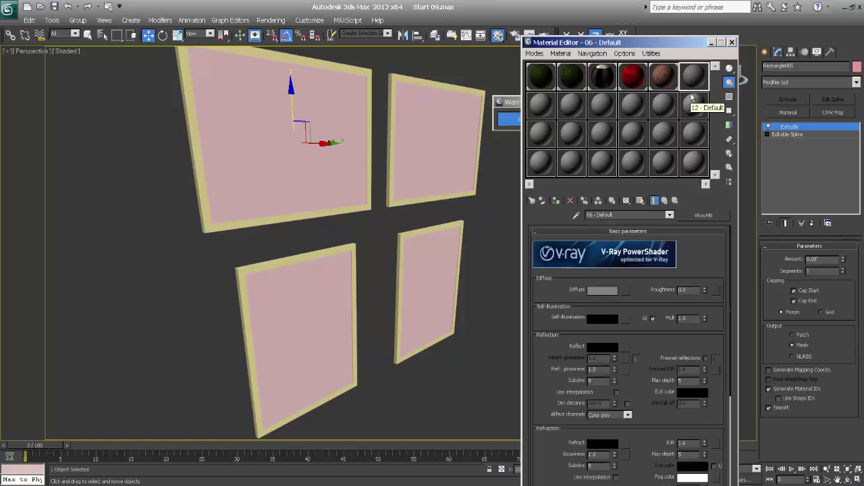
# Load 6005_JuiceDrop.jpg as its diffuse bitmap, assign it to the top-left frame, and show it in the viewport.
pyautogui.click(625, 290)
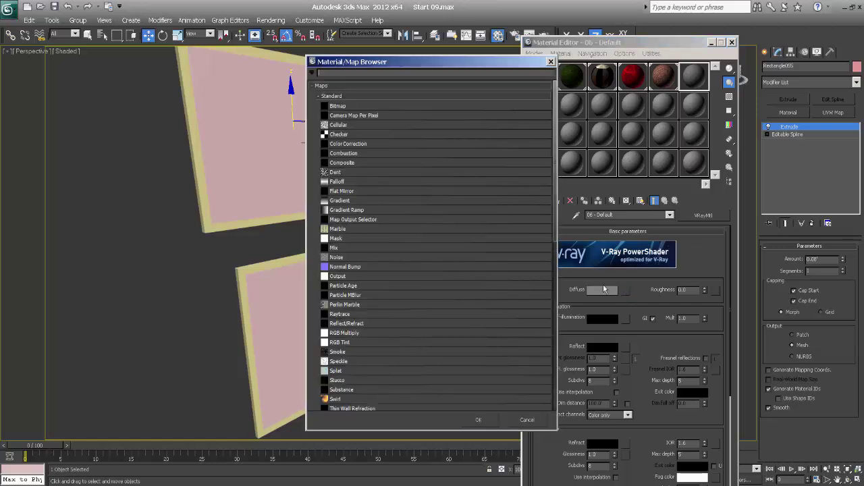
pyautogui.doubleClick(336, 106)
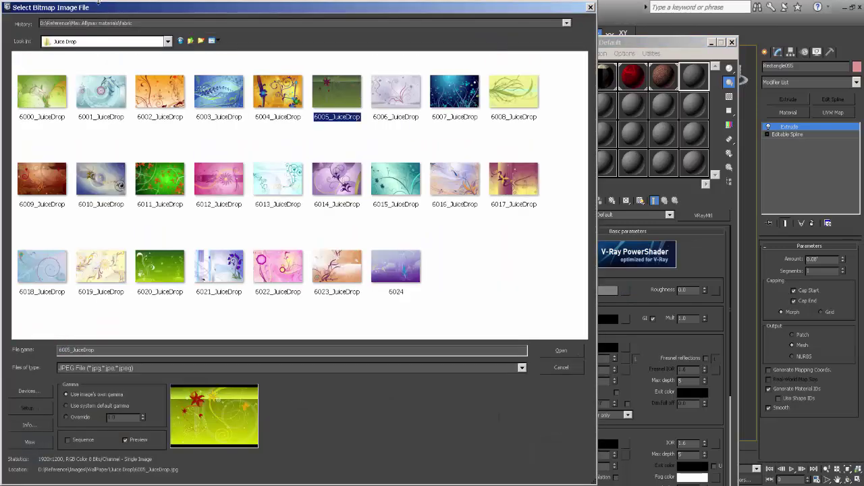
pyautogui.click(342, 110)
pyautogui.click(554, 346)
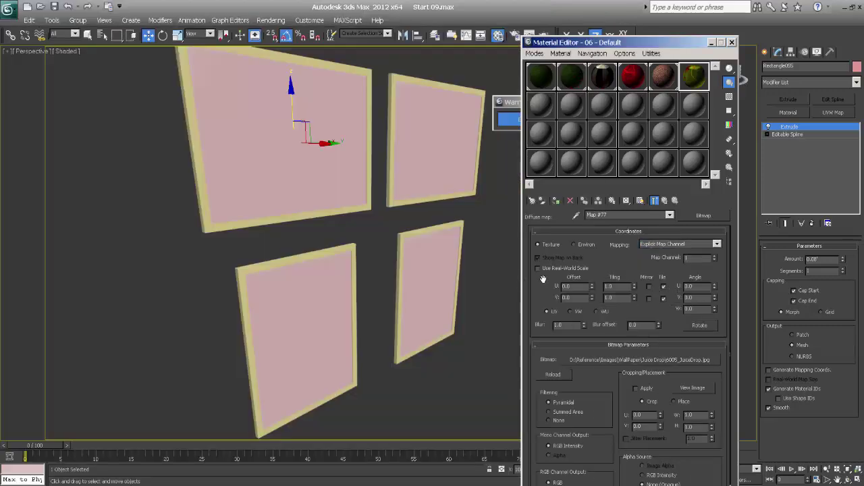
pyautogui.click(556, 200)
pyautogui.click(640, 200)
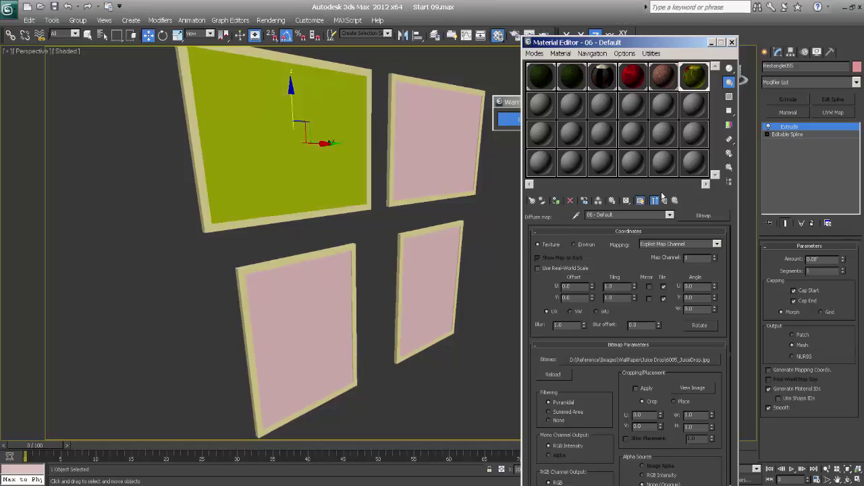
# Add a UVW Map modifier so the JuiceDrop wallpaper fits the top-left frame.
pyautogui.click(834, 114)
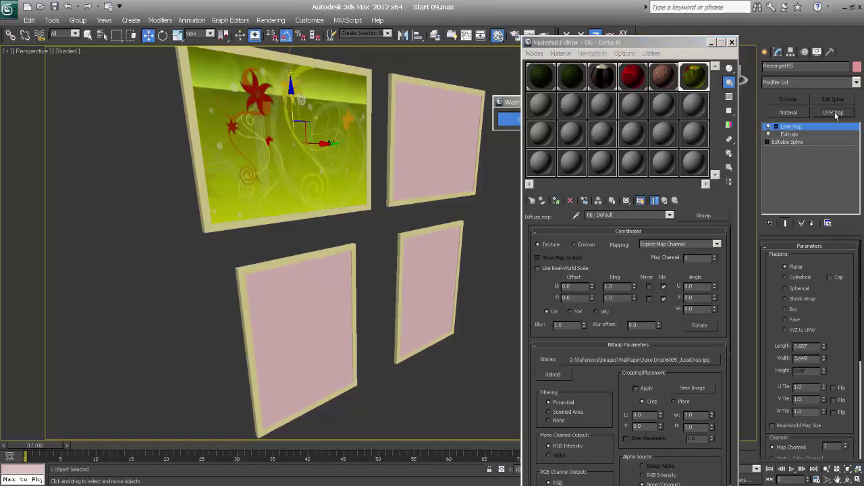
pyautogui.press('F3')
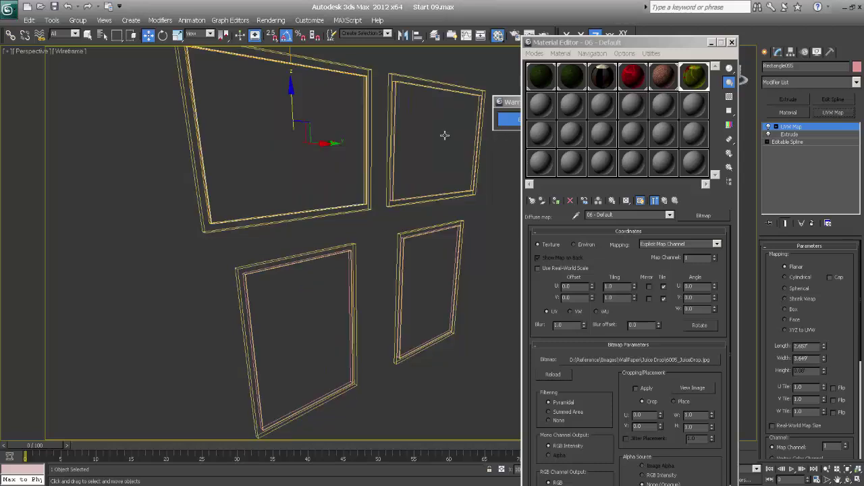
pyautogui.press('F3')
# Copy the wallpaper material to a new slot and load the Dark Mac Wallpapers Last Scary Dream image as its bitmap.
pyautogui.click(426, 107)
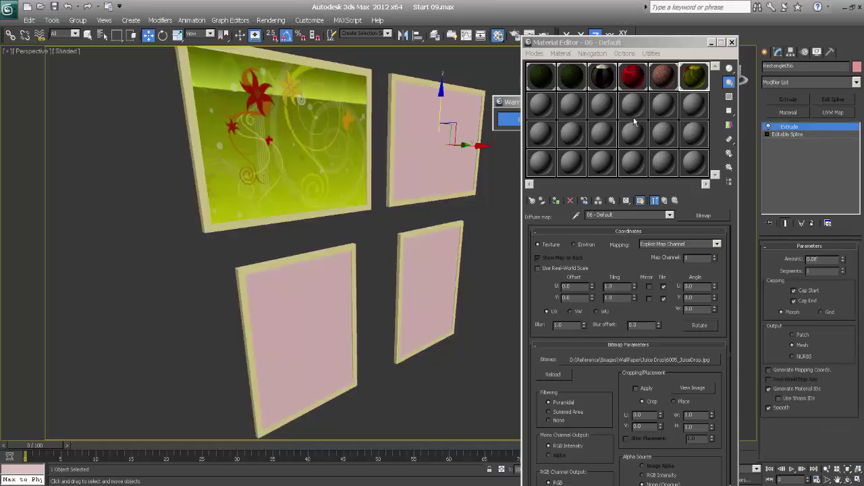
pyautogui.moveTo(699, 80); pyautogui.dragTo(540, 108)
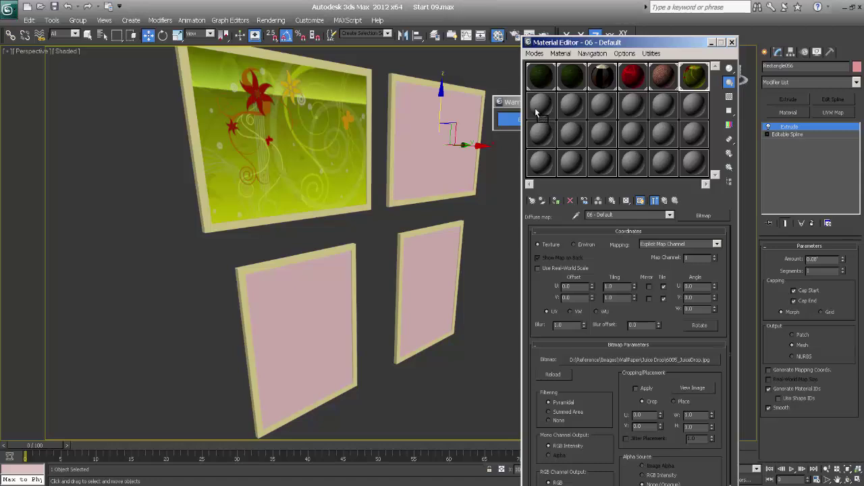
pyautogui.click(626, 290)
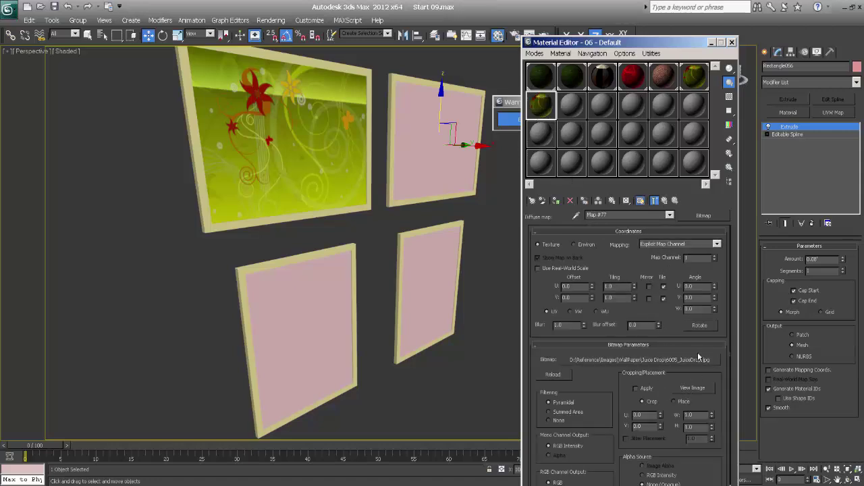
pyautogui.click(692, 361)
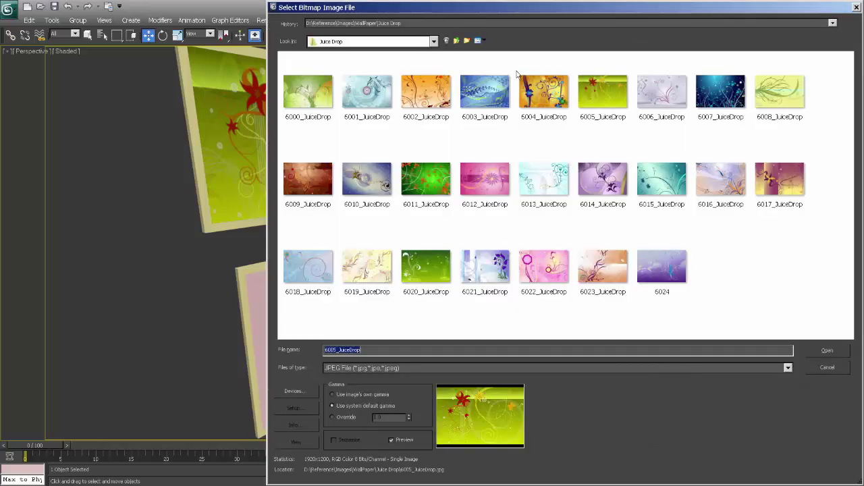
pyautogui.click(457, 41)
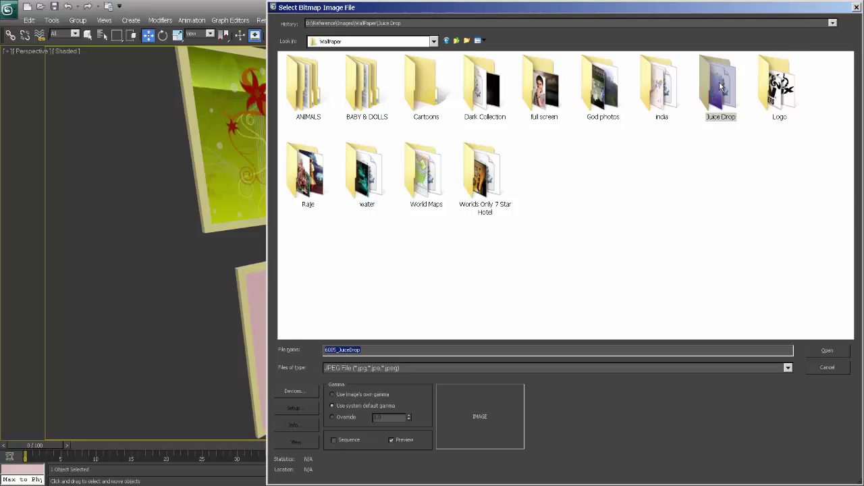
pyautogui.doubleClick(490, 96)
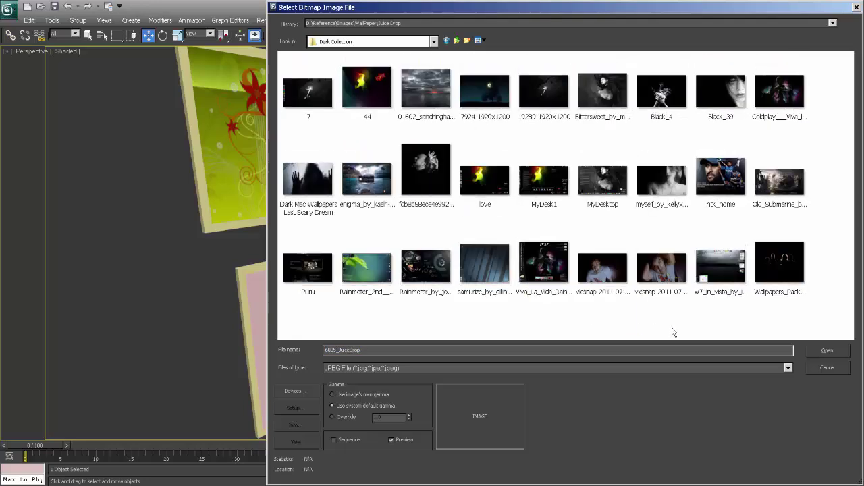
pyautogui.click(723, 195)
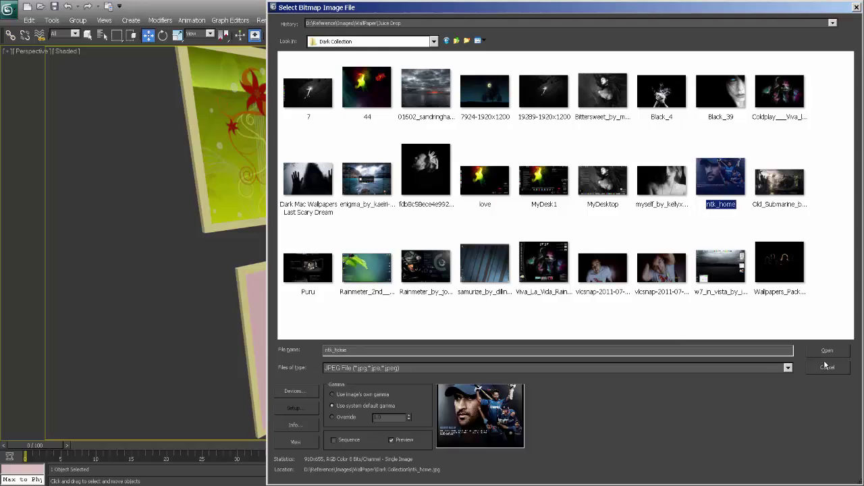
pyautogui.click(378, 269)
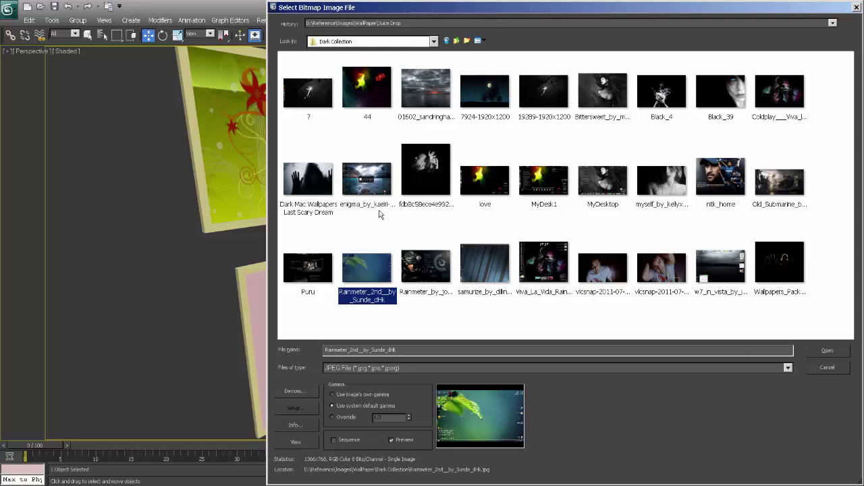
pyautogui.click(314, 183)
pyautogui.click(823, 350)
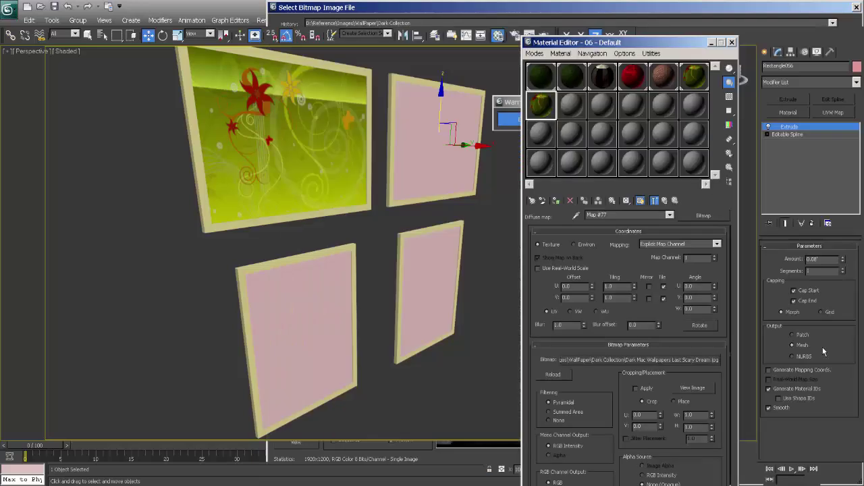
# Assign it to the top-right frame under the new name 55 and add a UVW Map modifier.
pyautogui.click(555, 201)
pyautogui.click(376, 241)
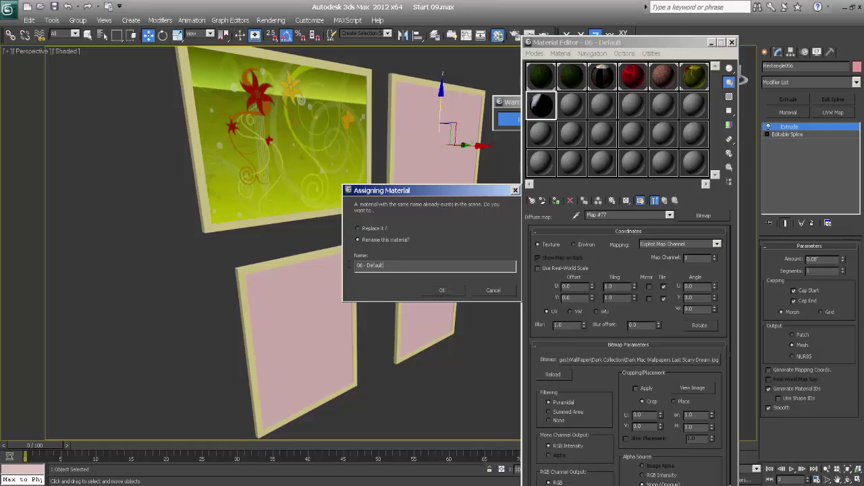
pyautogui.moveTo(383, 265); pyautogui.dragTo(312, 266)
pyautogui.press('Home')
pyautogui.press('Right')
pyautogui.press('Right')
pyautogui.press('BackSpace')
pyautogui.write('7')
pyautogui.click(441, 291)
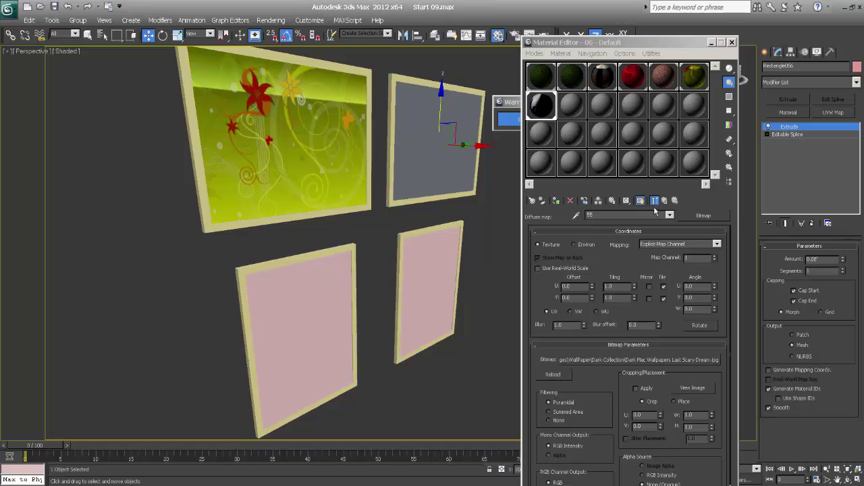
pyautogui.click(828, 113)
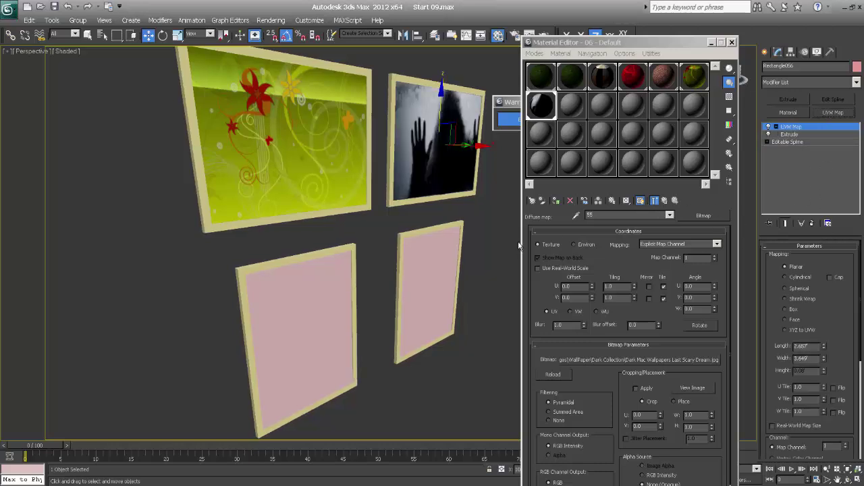
pyautogui.click(336, 307)
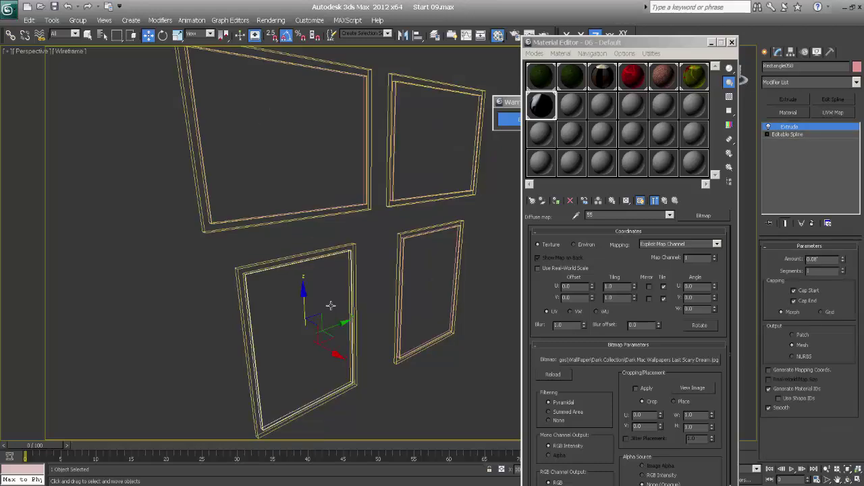
# Copy material 55 into an empty slot and load 44.jpg as its diffuse bitmap.
pyautogui.click(573, 107)
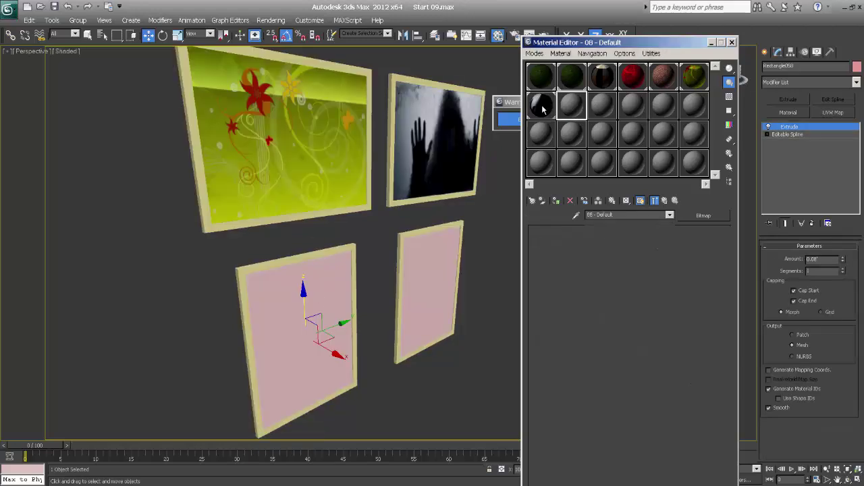
pyautogui.moveTo(541, 105); pyautogui.dragTo(573, 106)
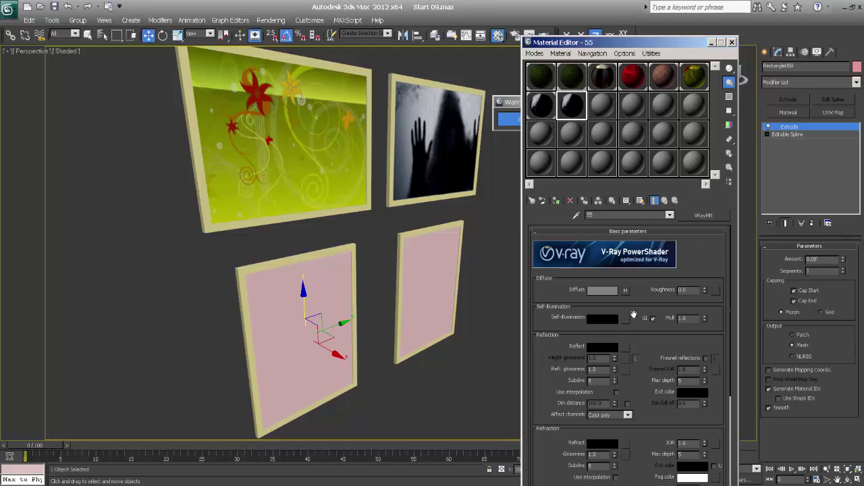
pyautogui.click(626, 292)
pyautogui.click(675, 364)
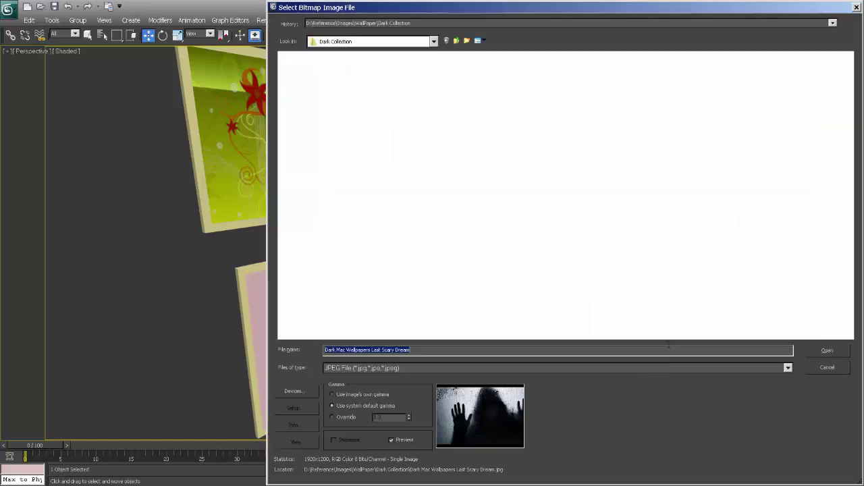
pyautogui.click(367, 96)
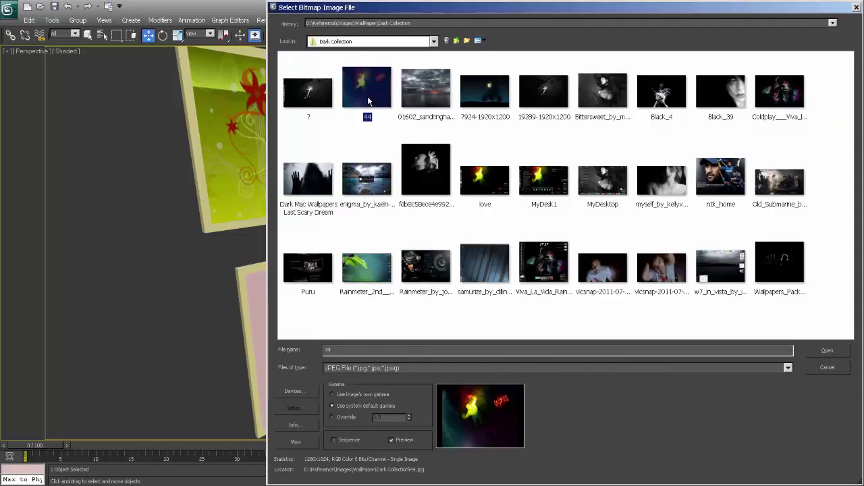
pyautogui.click(827, 351)
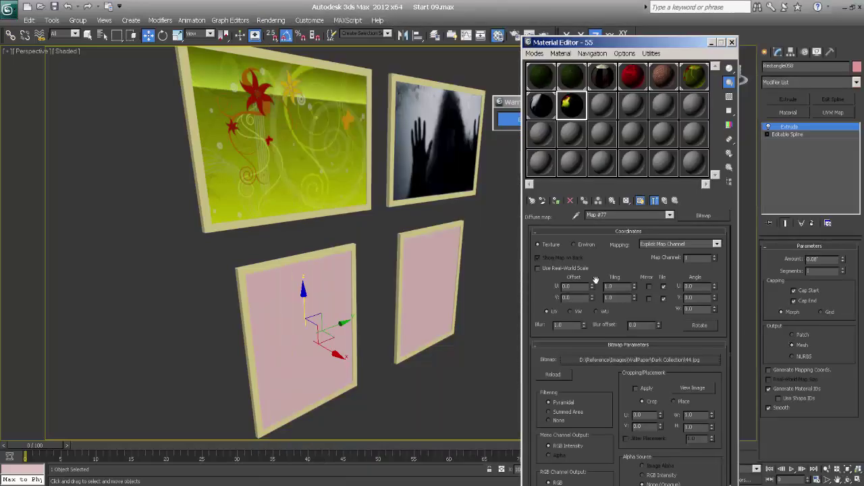
# Assign it to the lower-left frame renamed 66 and add a UVW Map modifier.
pyautogui.click(556, 201)
pyautogui.click(363, 241)
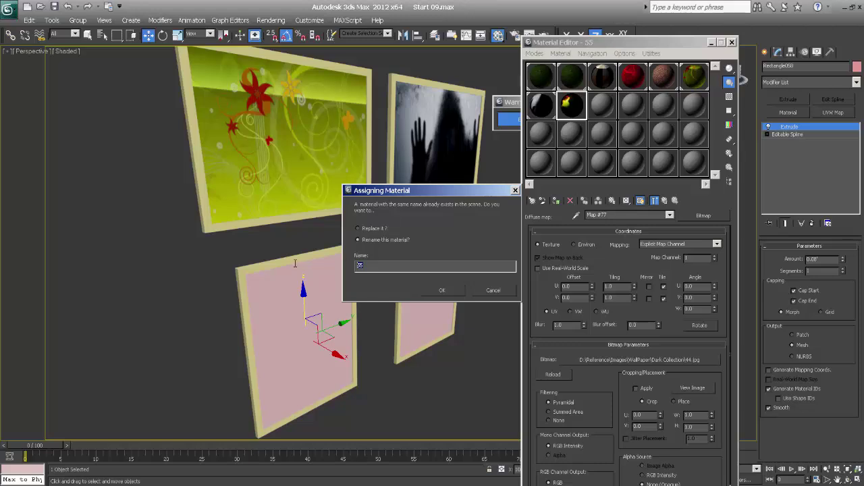
pyautogui.write('66')
pyautogui.click(454, 290)
pyautogui.click(820, 113)
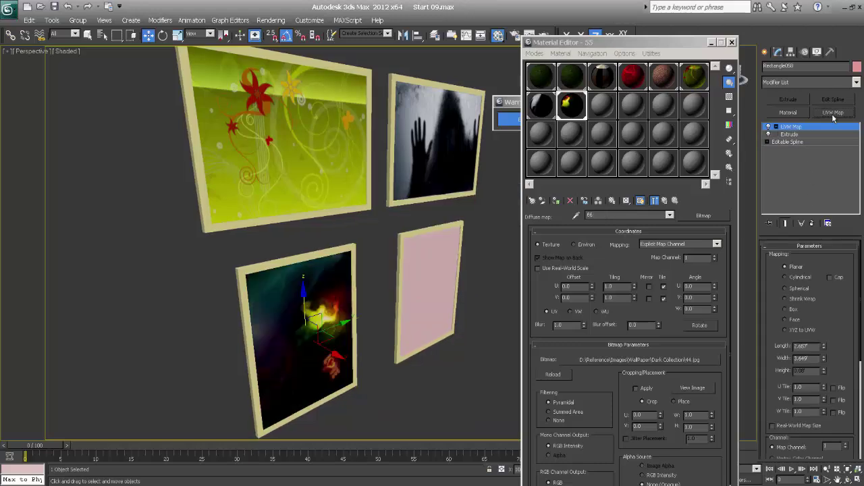
pyautogui.press('F3')
# Assign the 06 - Default JuiceDrop material to the lower-right picture and add a UVW Map modifier.
pyautogui.click(427, 264)
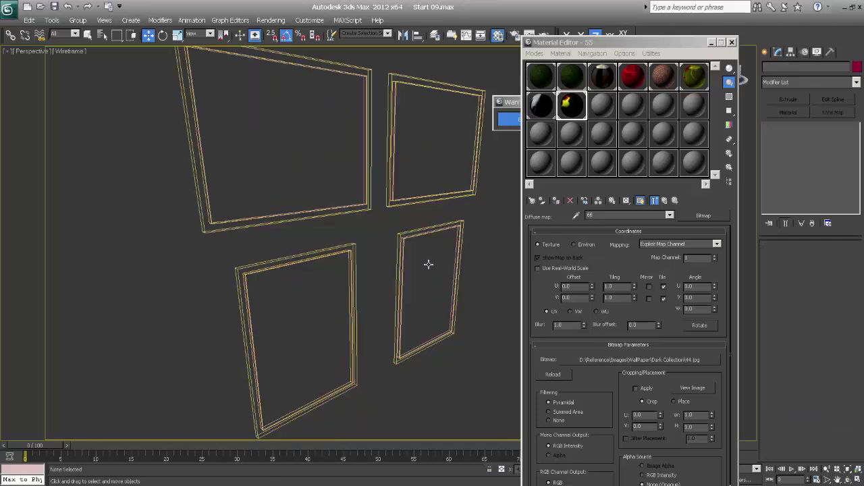
pyautogui.press('F3')
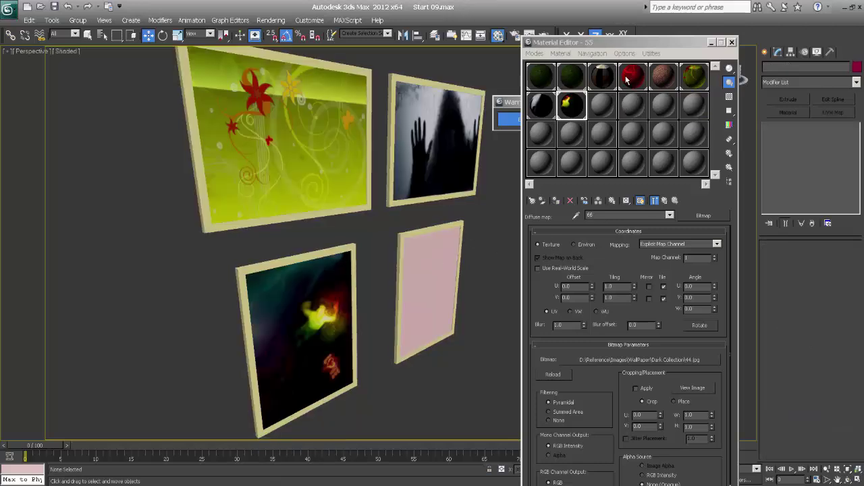
pyautogui.click(690, 84)
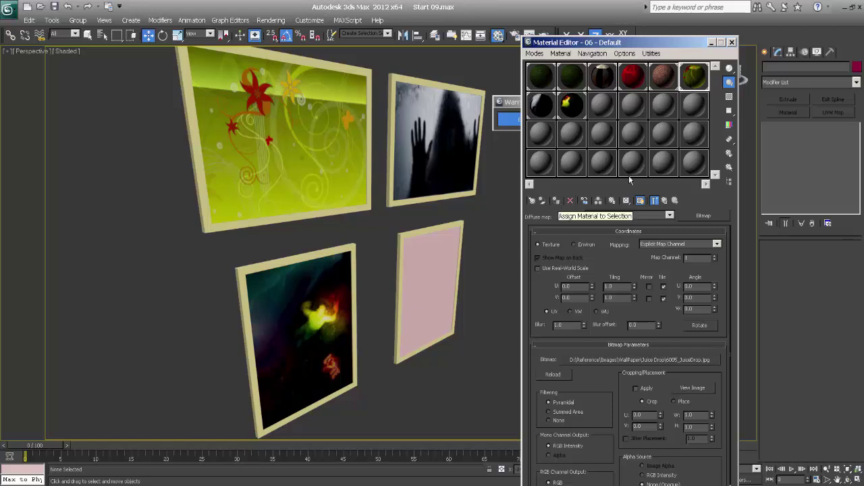
pyautogui.click(457, 272)
pyautogui.click(556, 201)
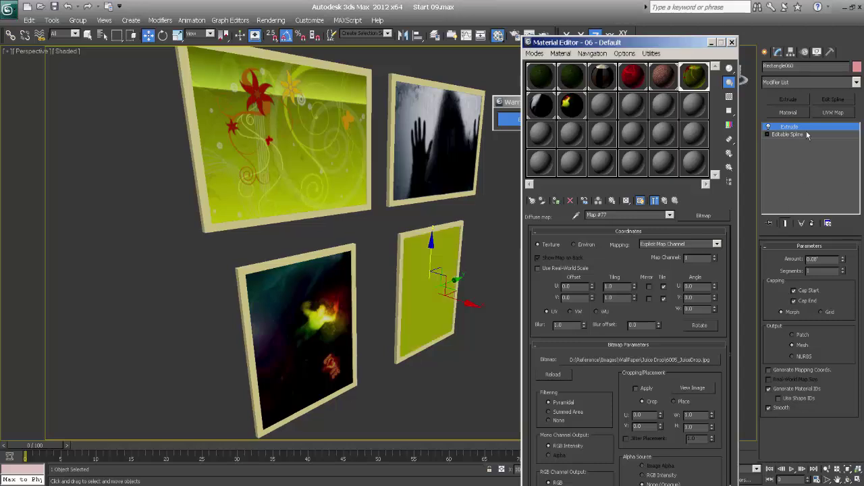
pyautogui.click(832, 112)
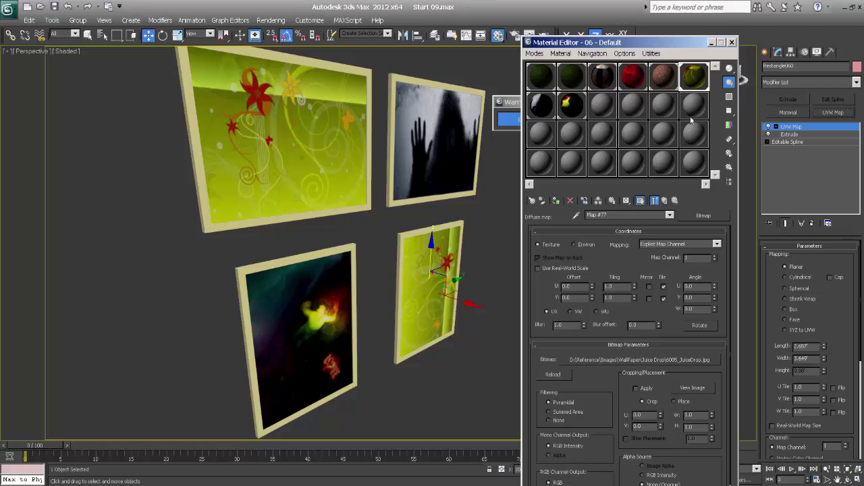
pyautogui.press('F3')
# Select the top-left frame border and make an unused material slot a VRayMtl.
pyautogui.click(366, 68)
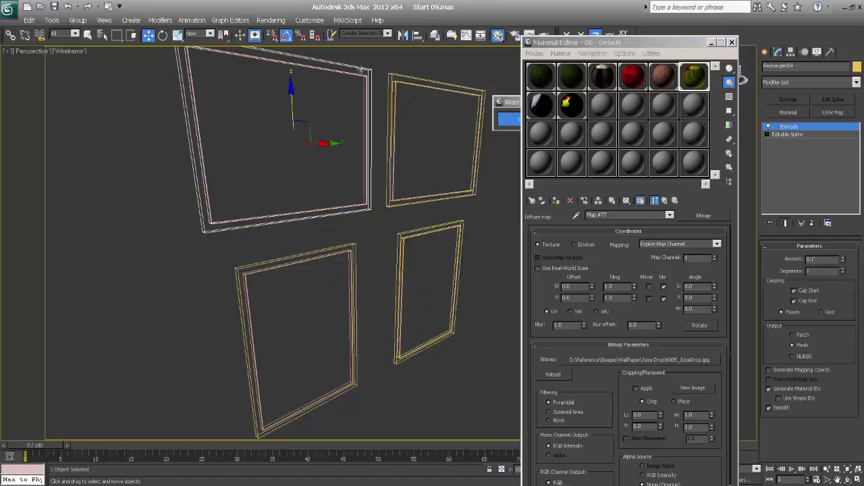
pyautogui.press('F3')
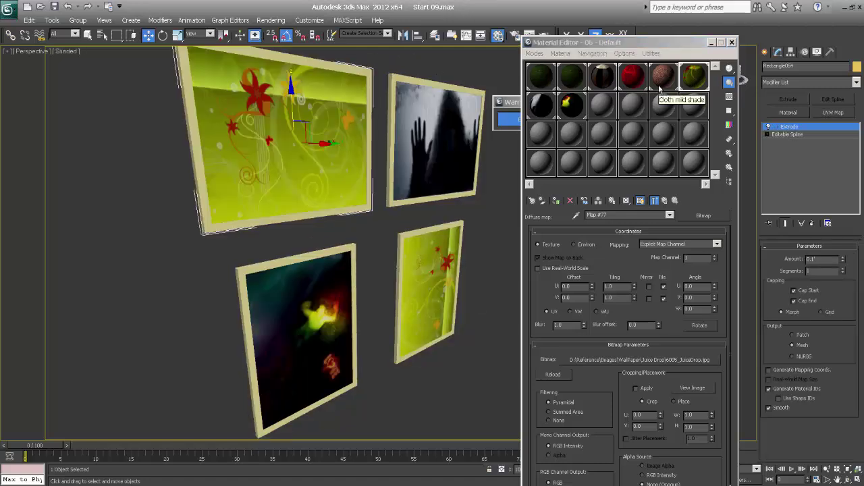
pyautogui.click(600, 113)
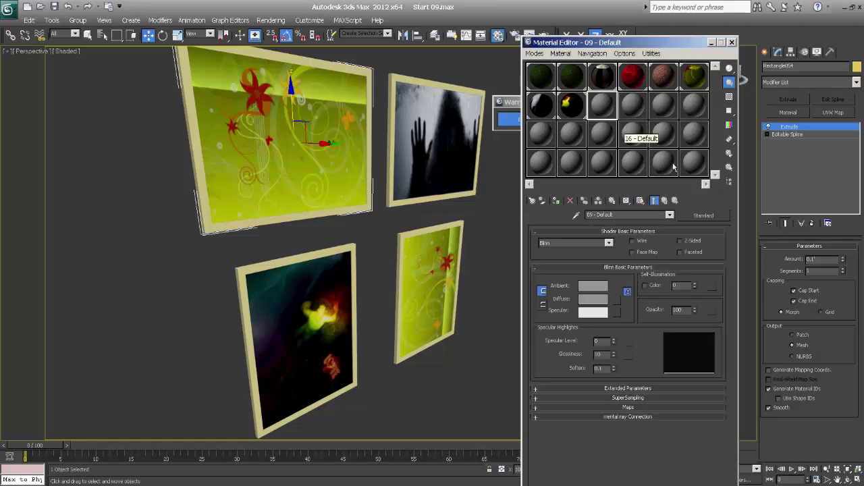
pyautogui.click(702, 215)
pyautogui.click(368, 297)
pyautogui.scroll(-1, 368, 283)
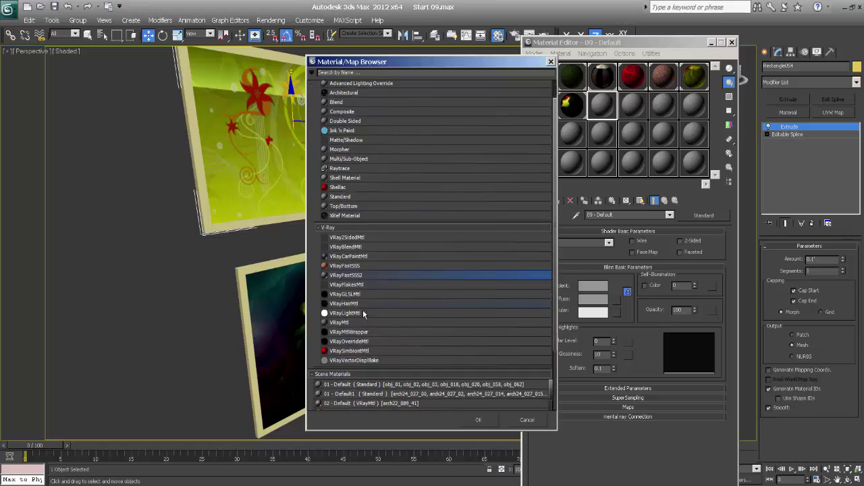
pyautogui.doubleClick(351, 321)
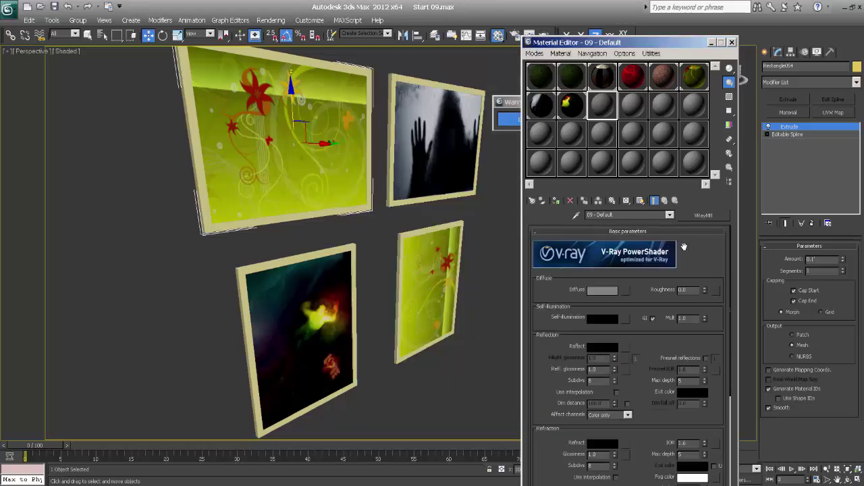
# Give it a darkened red-brown diffuse sampled from the brown material and assign it to the top-left border.
pyautogui.click(603, 290)
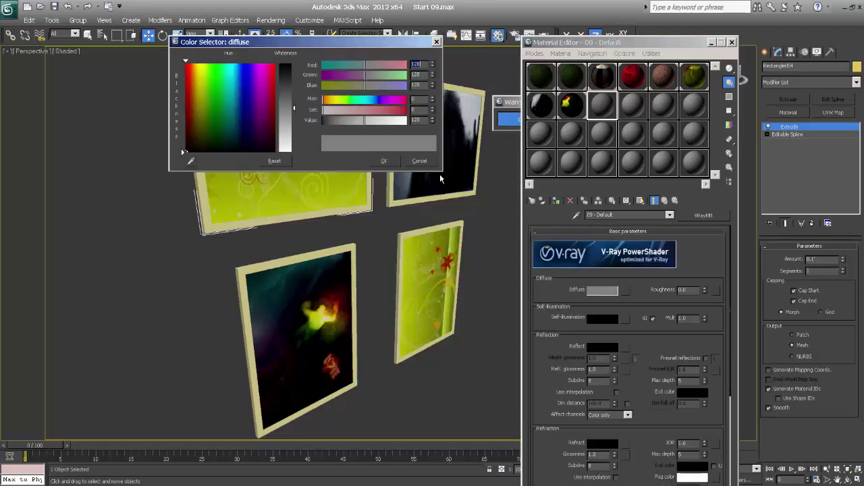
pyautogui.click(191, 160)
pyautogui.click(658, 71)
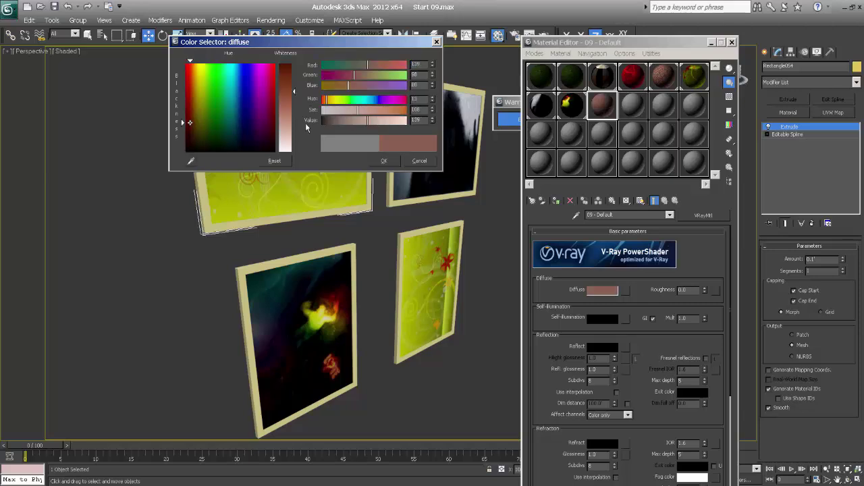
pyautogui.moveTo(294, 80); pyautogui.dragTo(291, 72)
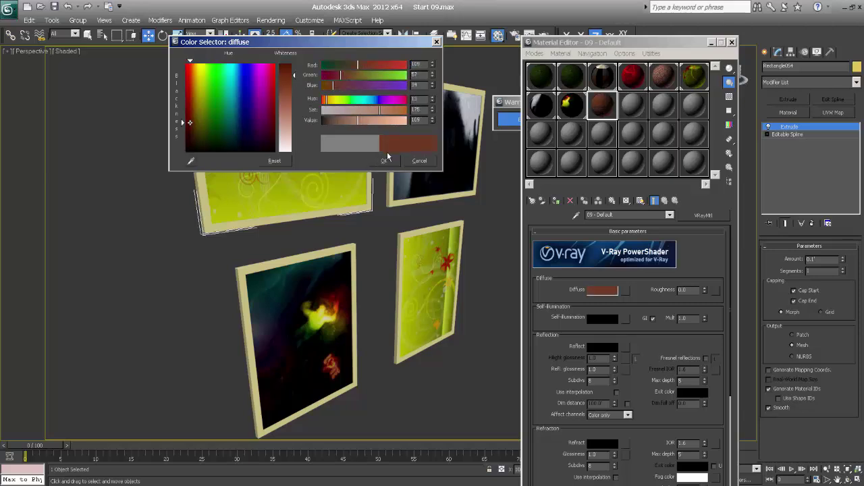
pyautogui.click(384, 161)
pyautogui.click(555, 201)
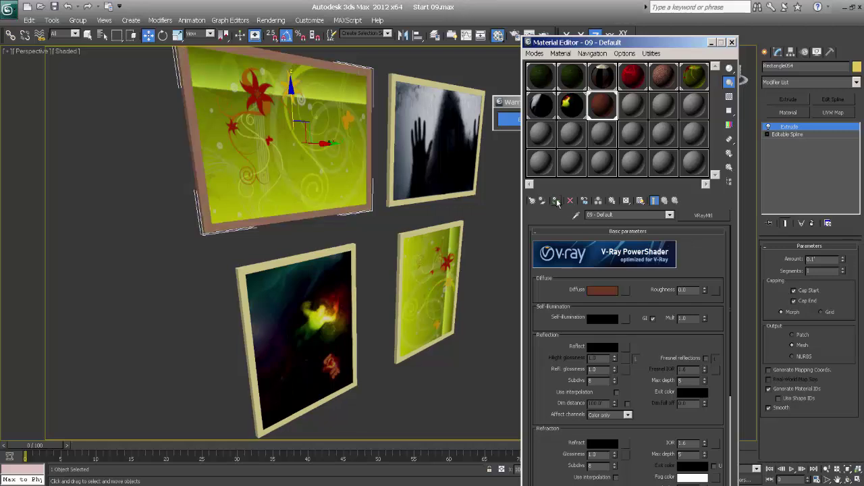
# Assign the same brown material to the hand picture, lower-right and lower-left frame borders.
pyautogui.click(394, 207)
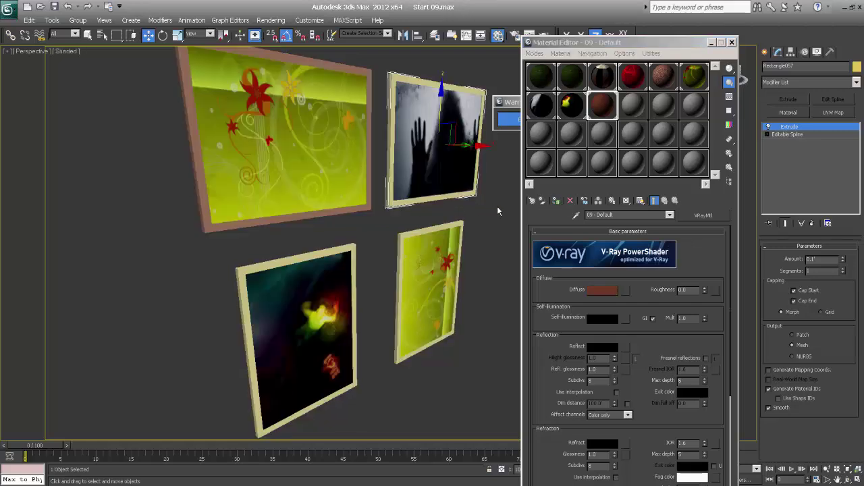
pyautogui.press('F3')
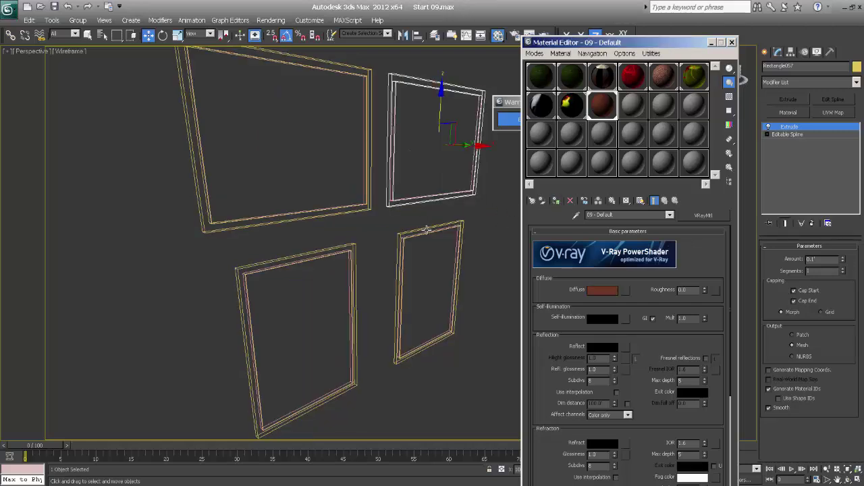
pyautogui.click(426, 229)
pyautogui.press('F3')
pyautogui.press('F3')
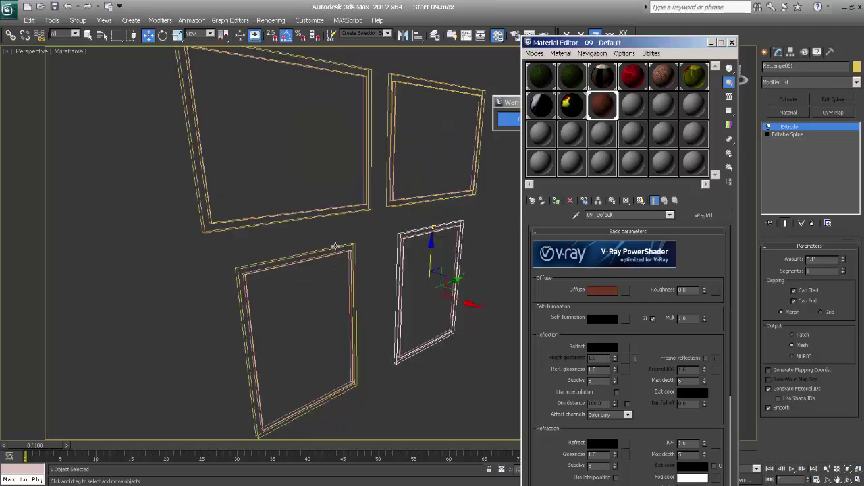
pyautogui.click(336, 247)
pyautogui.click(556, 200)
pyautogui.press('F3')
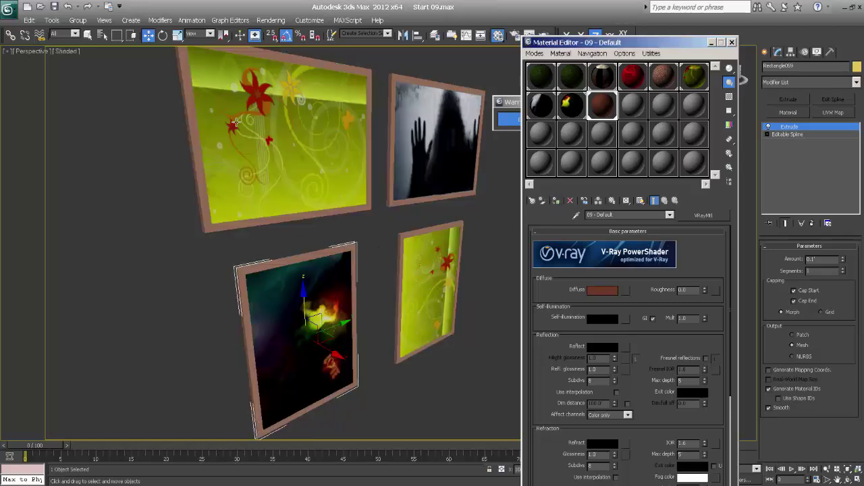
# Close the Material Editor, exit isolation mode, and view the house through VRayPhysicalCamera001.
pyautogui.click(732, 42)
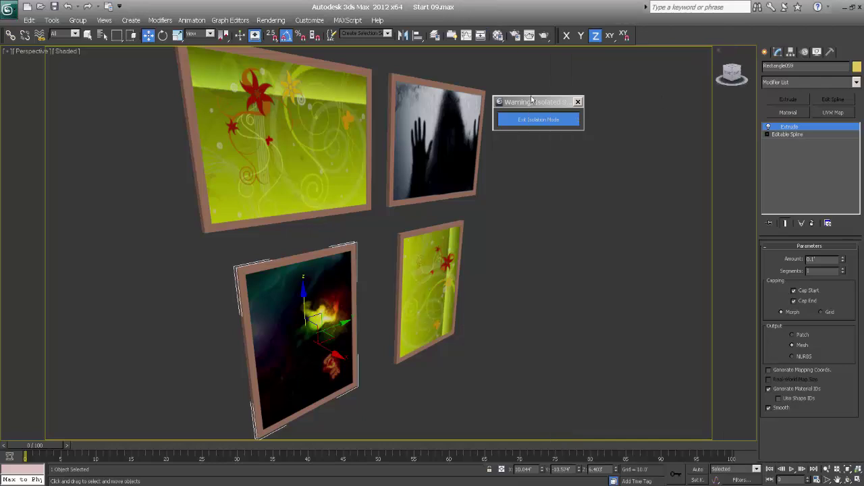
pyautogui.click(523, 120)
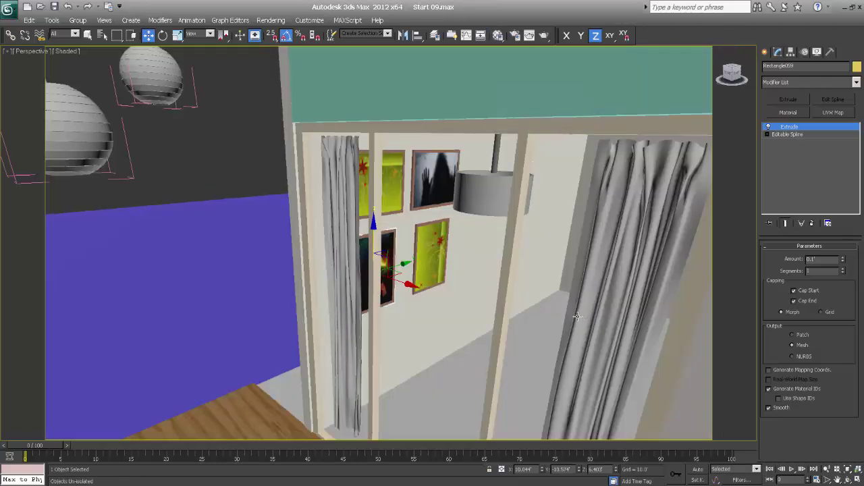
pyautogui.scroll(3, 565, 309)
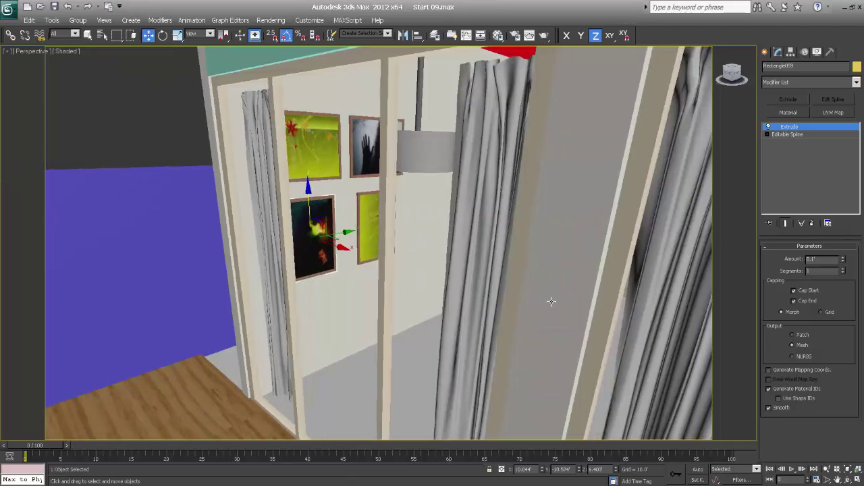
pyautogui.scroll(-3, 530, 284)
pyautogui.press('c')
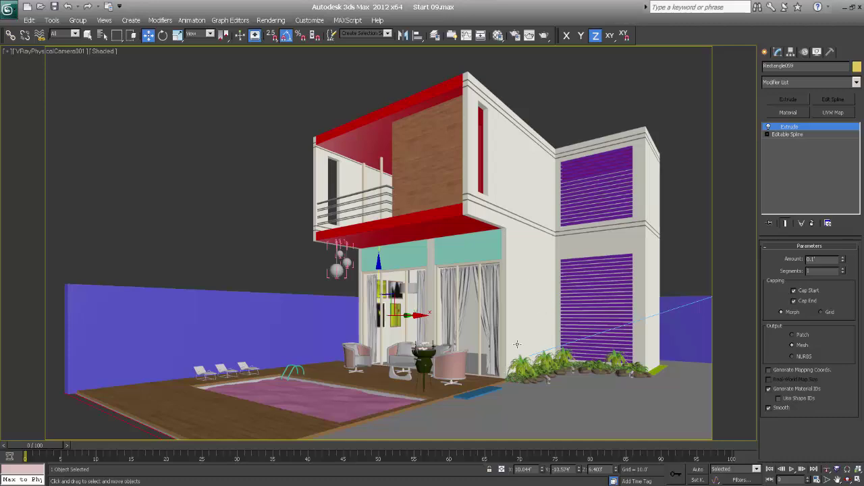
# Copy the UVW Map and Material modifiers from the pool and deck object 3d_pool.001.
pyautogui.click(479, 394)
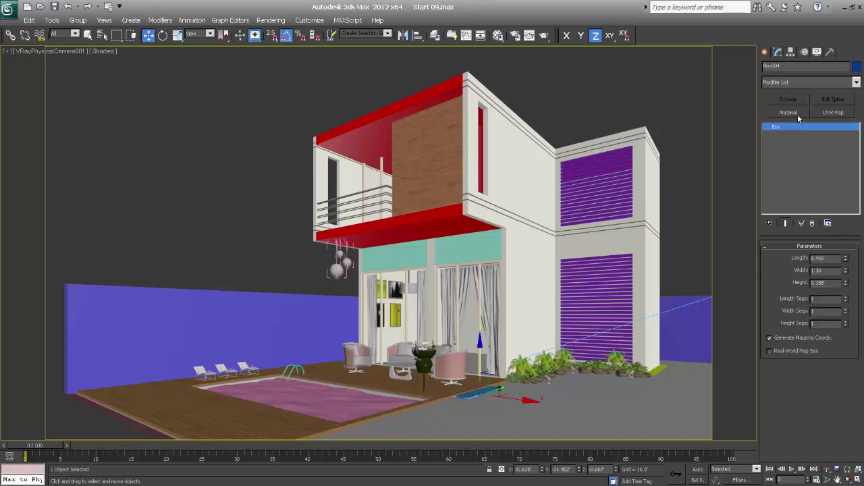
pyautogui.click(215, 422)
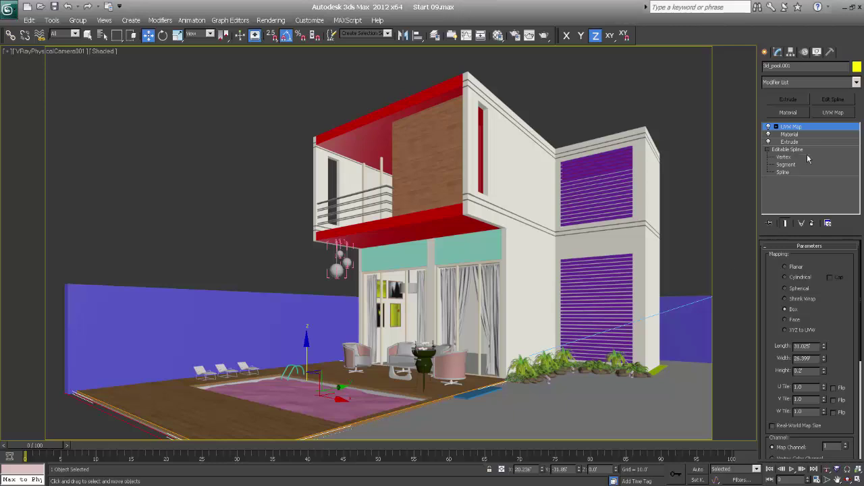
pyautogui.keyDown('ctrl'); pyautogui.click(790, 135); pyautogui.keyUp('ctrl')
pyautogui.rightClick(791, 134)
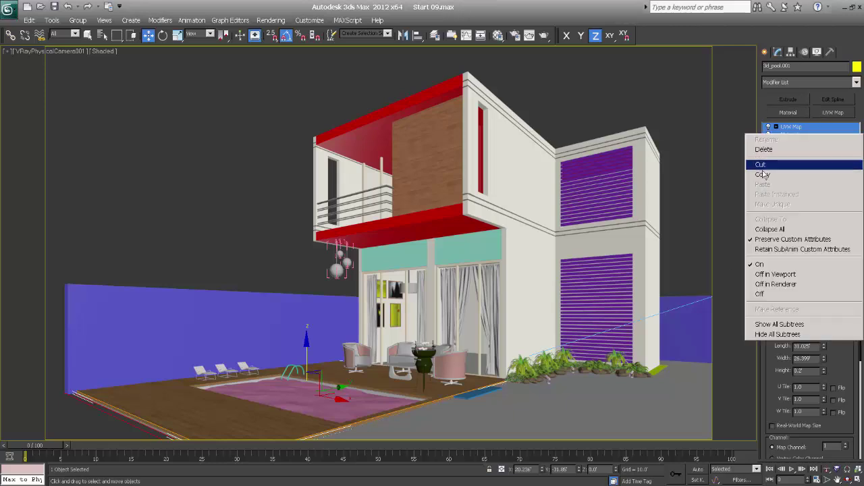
pyautogui.click(768, 177)
# Paste the copied UVW Map and Material modifiers onto the blue strip Box004.
pyautogui.click(462, 394)
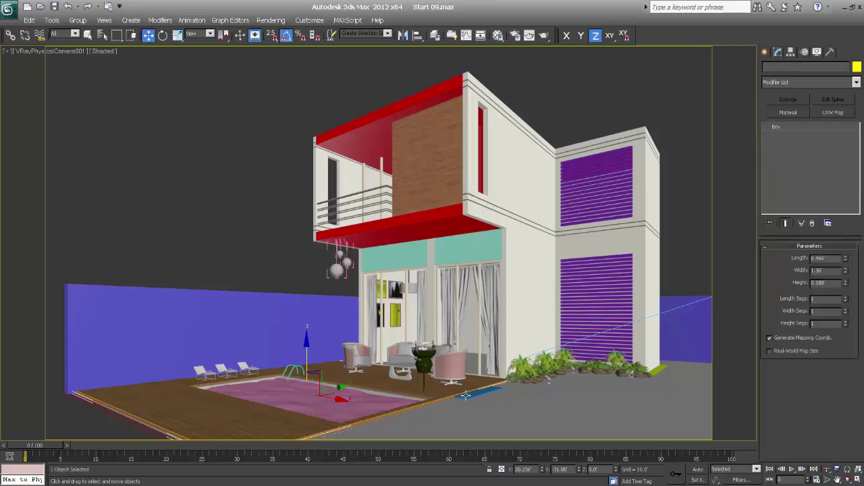
pyautogui.rightClick(778, 127)
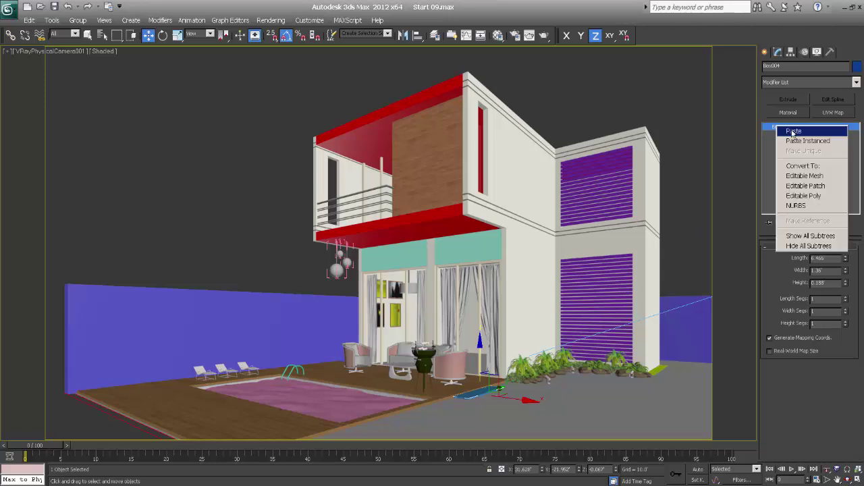
pyautogui.click(794, 131)
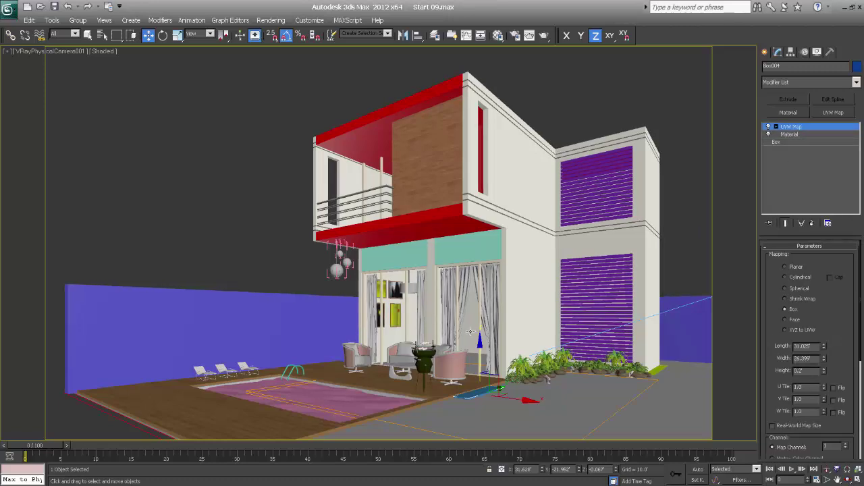
# Check the wall multi-material in the Material Editor, then clear the selection.
pyautogui.press('m')
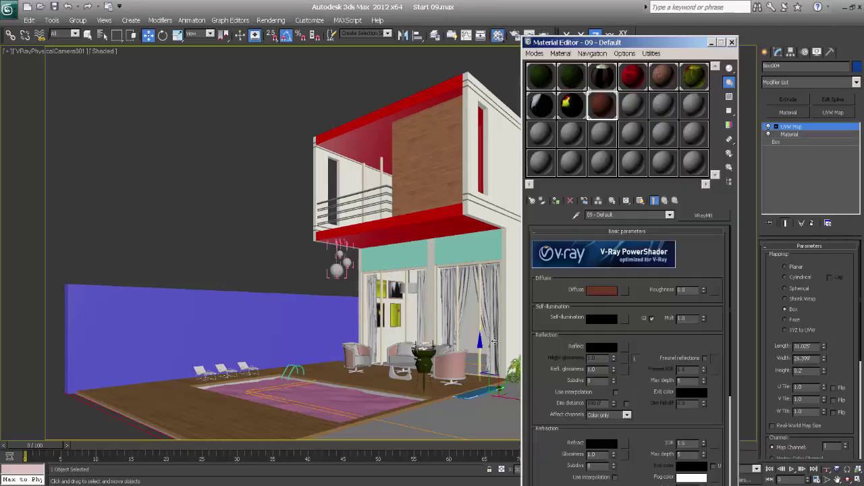
pyautogui.click(611, 86)
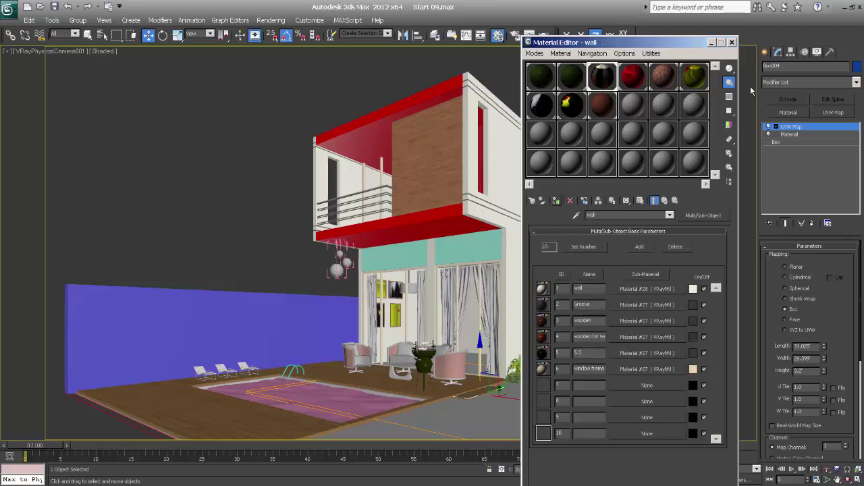
pyautogui.click(733, 42)
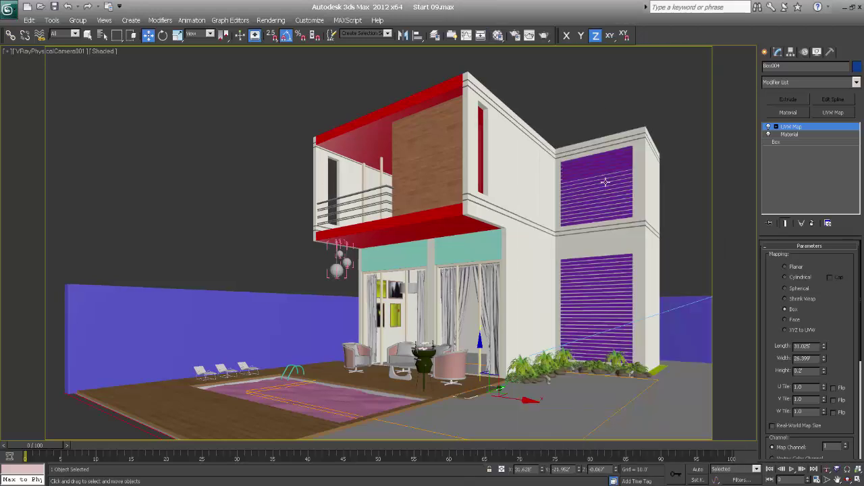
pyautogui.click(608, 90)
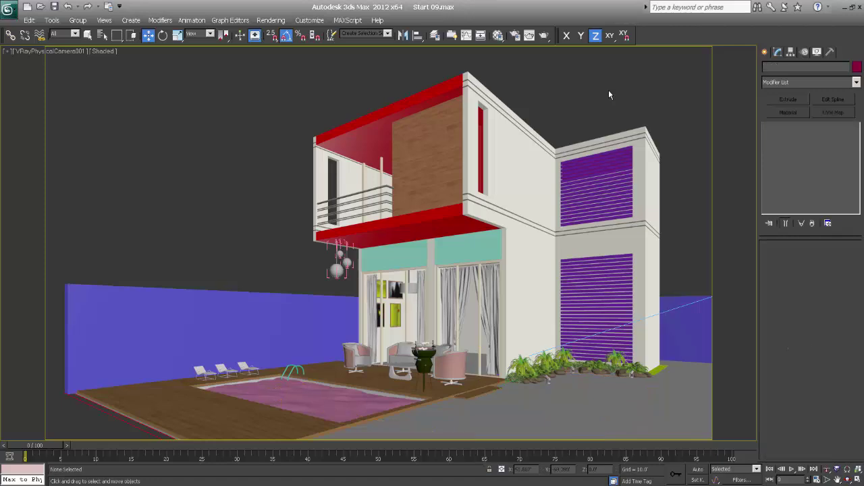